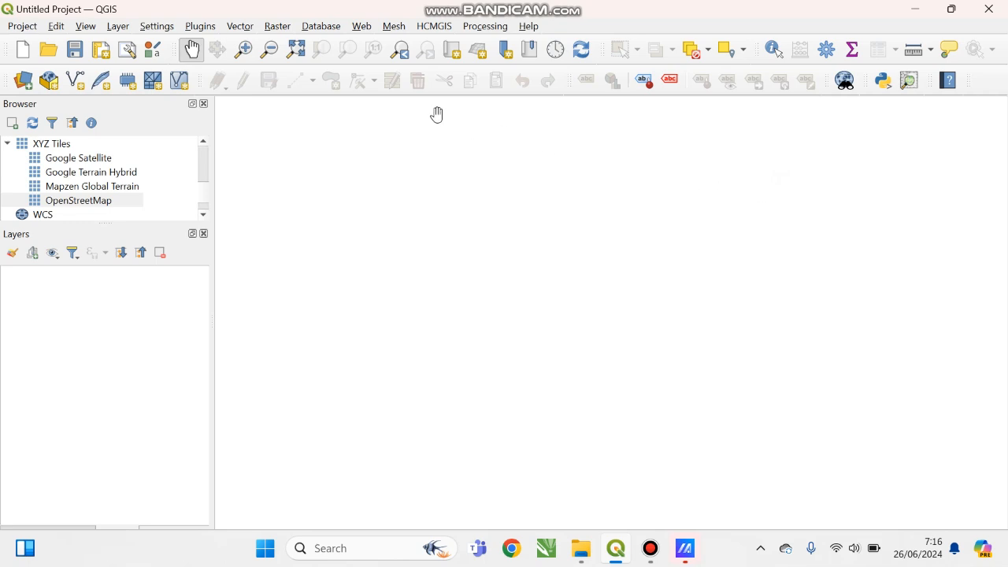
left_click(199, 27)
mouse_move(227, 89)
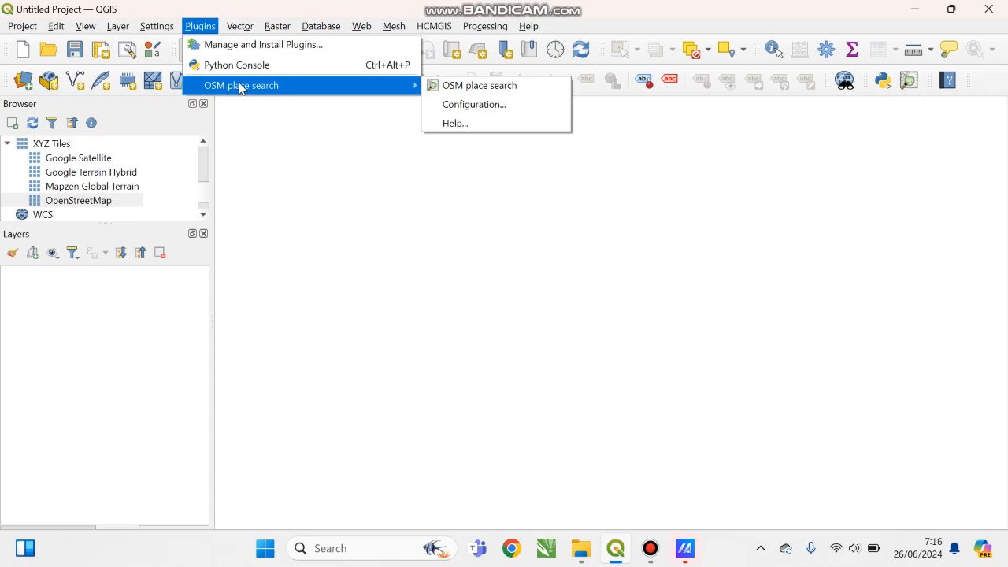
mouse_move(429, 26)
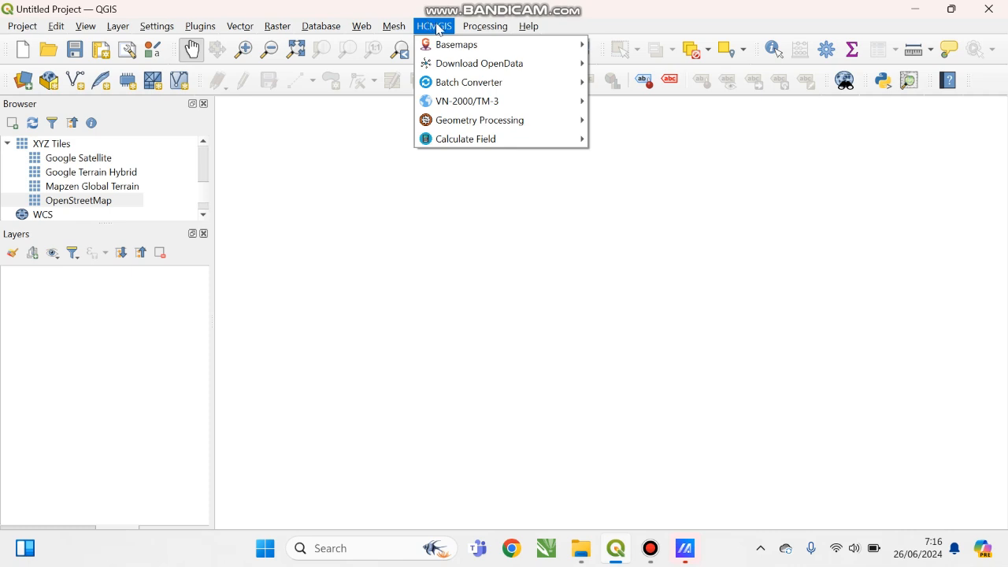
mouse_move(452, 48)
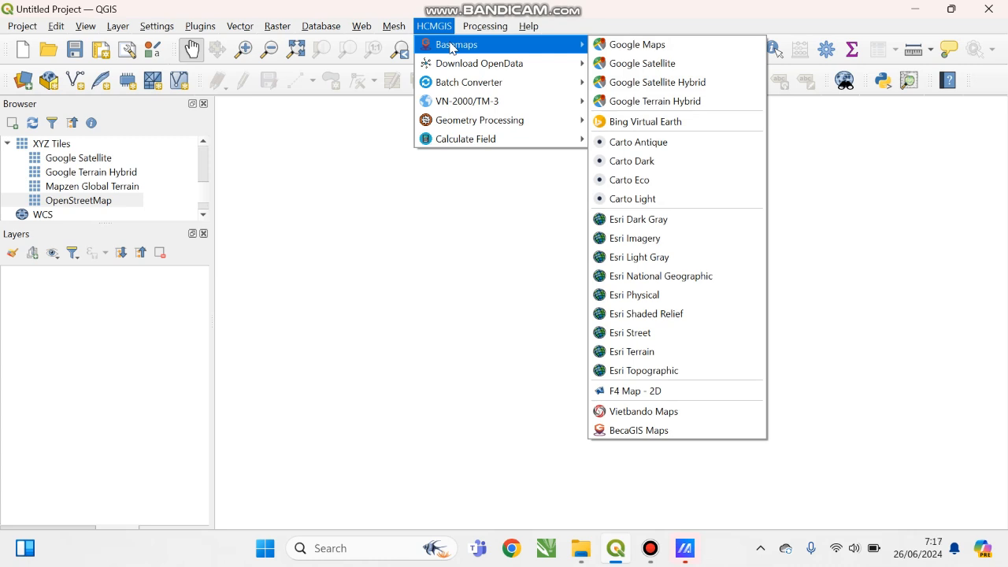
left_click(361, 211)
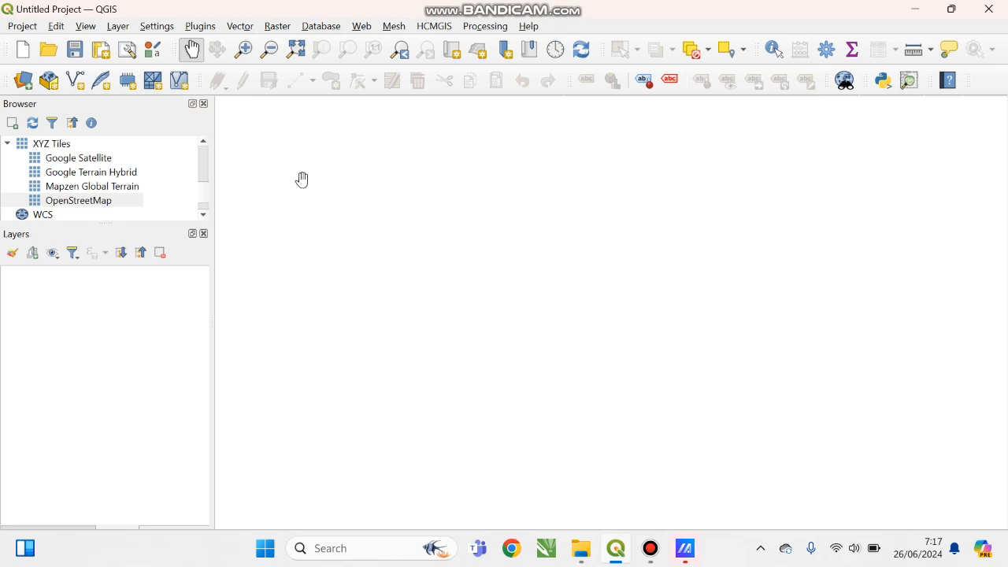
Add the OpenStreetMap XYZ tile basemap to the empty project.
double_click(77, 204)
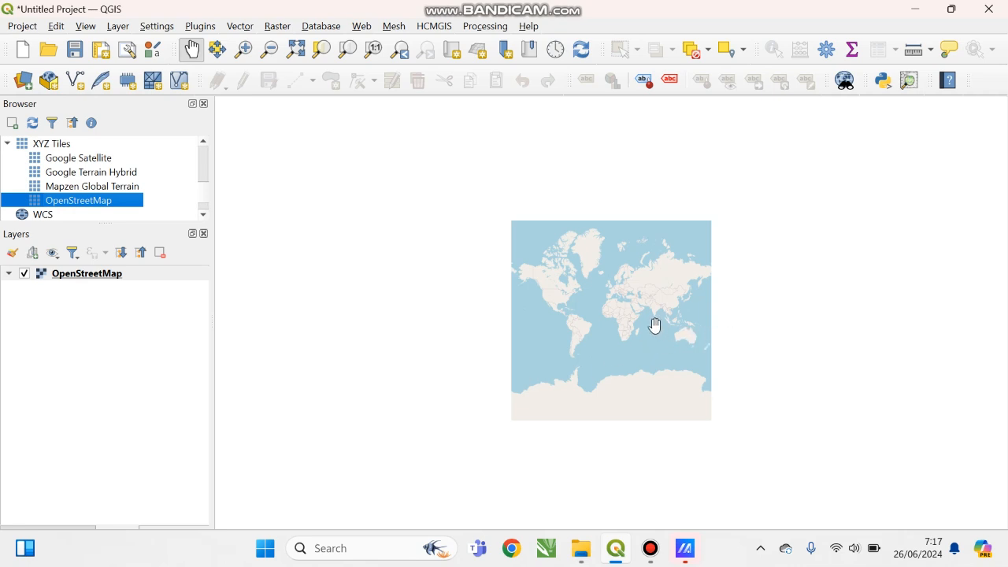
Examine the town of Merauke in Papua Selatan on the basemap, down to the streets around the airport.
scroll(655, 324, "up", 2)
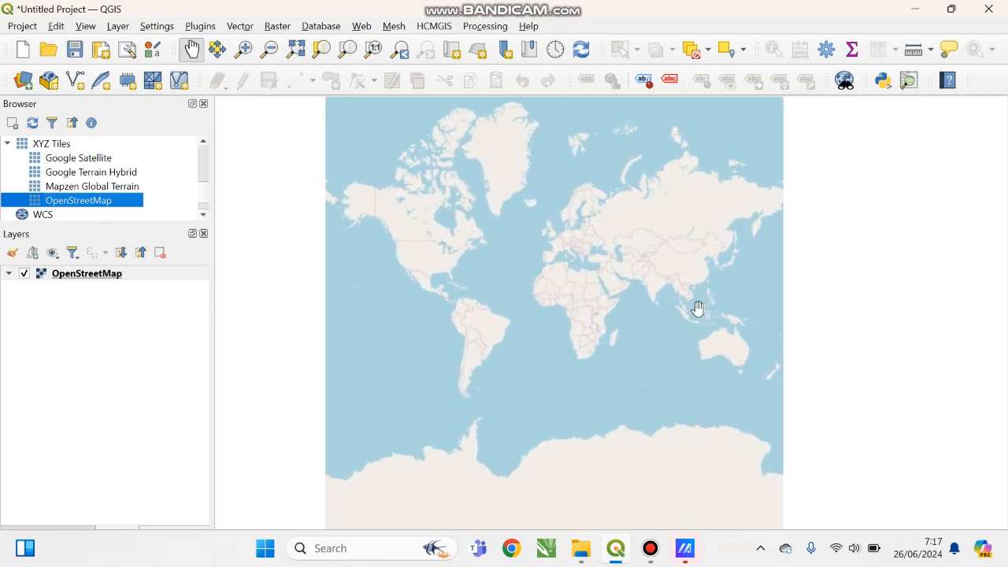
scroll(698, 308, "up", 2)
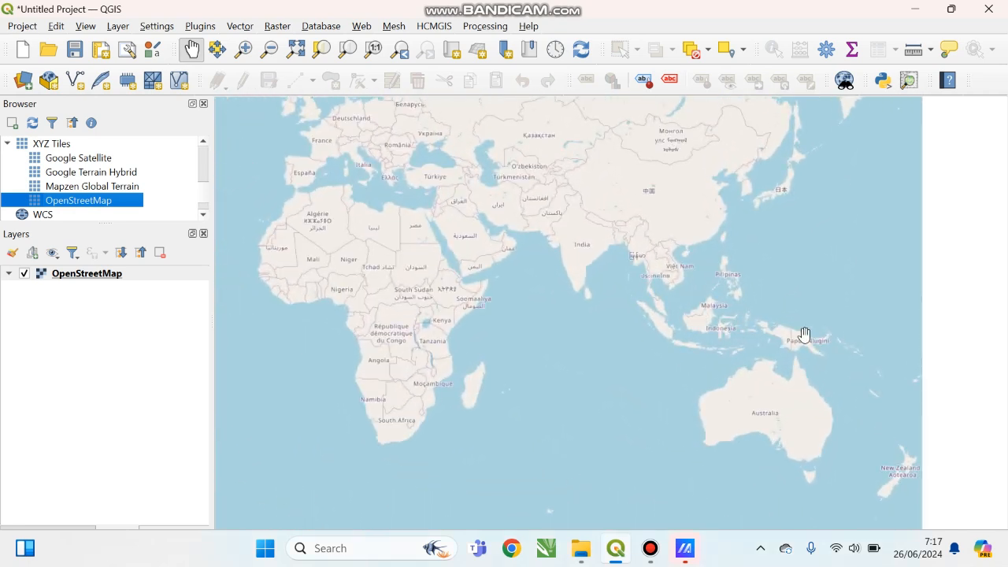
scroll(776, 344, "up", 1)
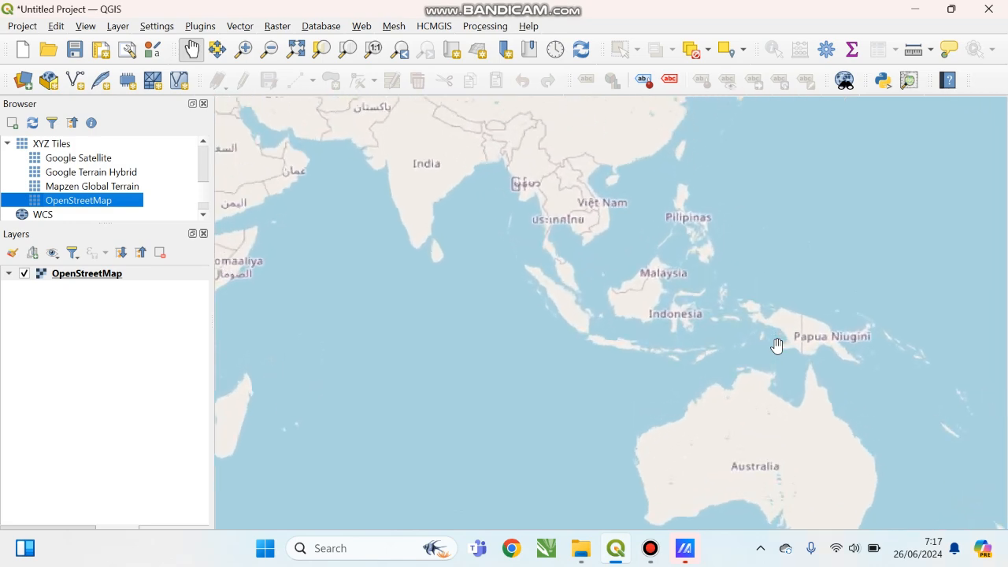
scroll(777, 344, "up", 1)
left_click(823, 354)
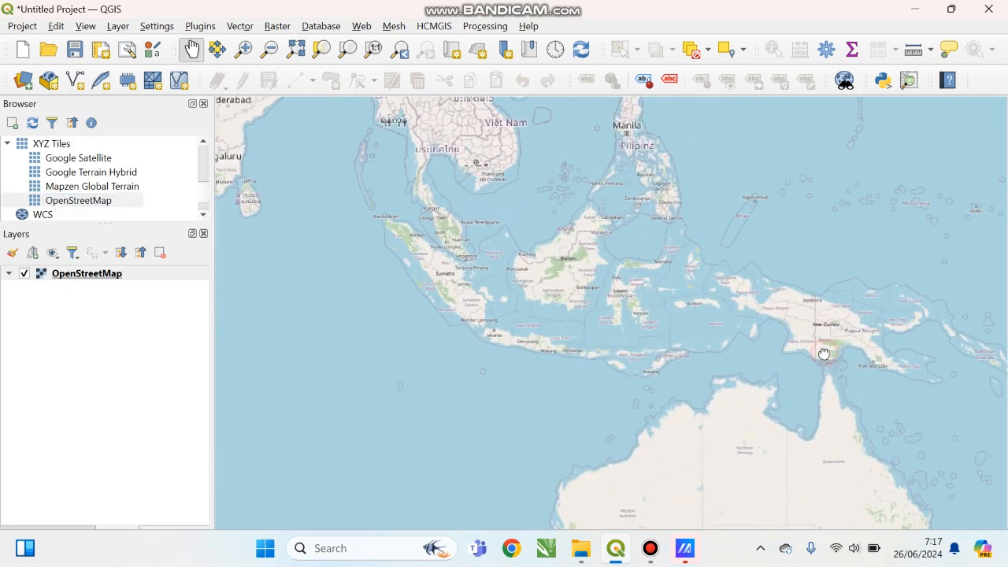
left_click_drag(824, 354, 677, 354)
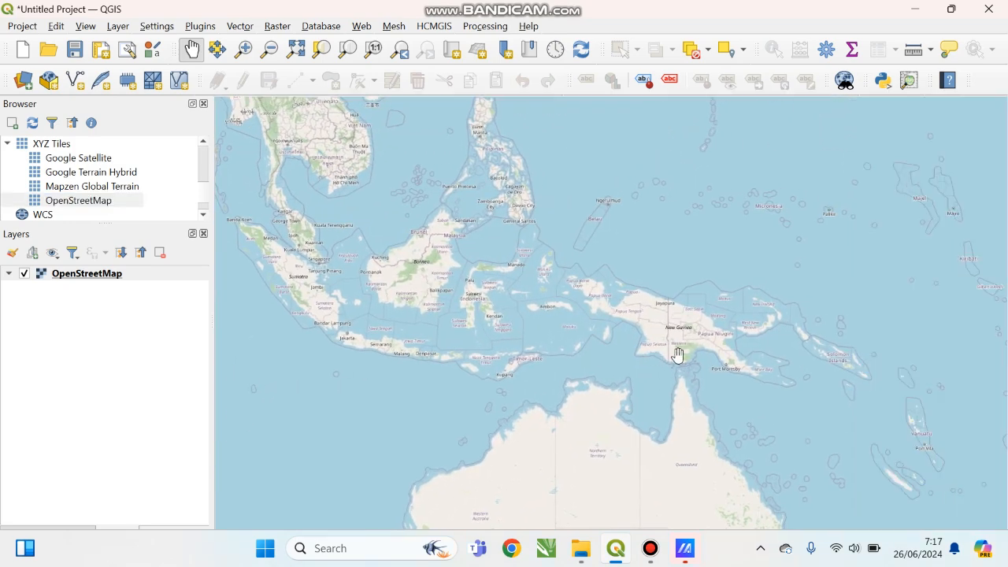
scroll(655, 355, "up", 3)
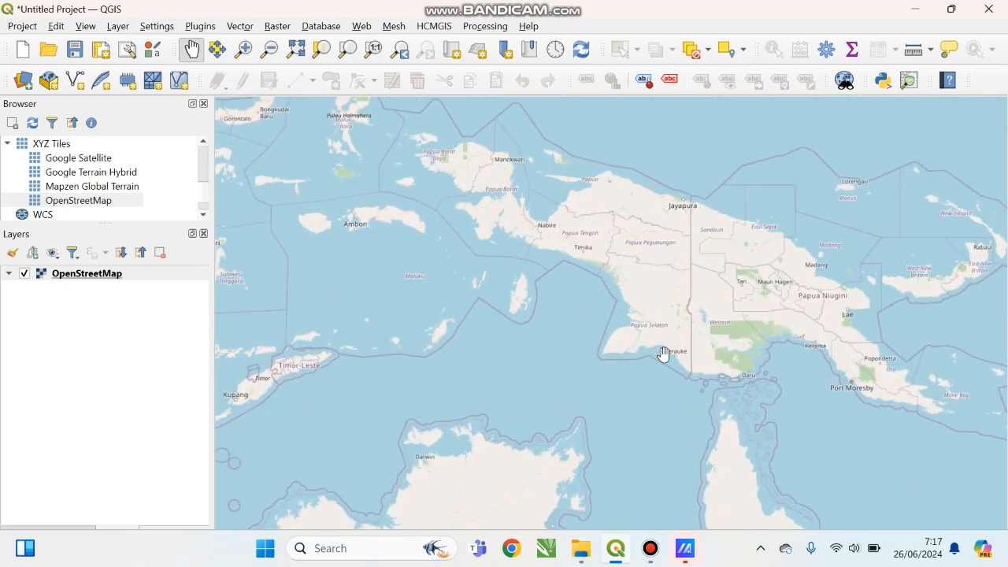
scroll(684, 354, "up", 1)
scroll(684, 354, "up", 1)
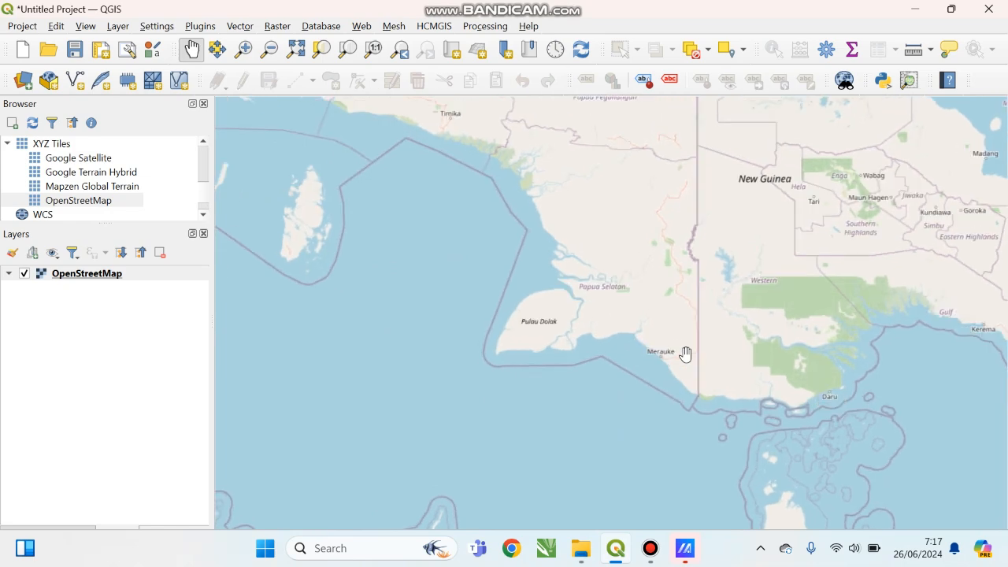
scroll(685, 354, "up", 2)
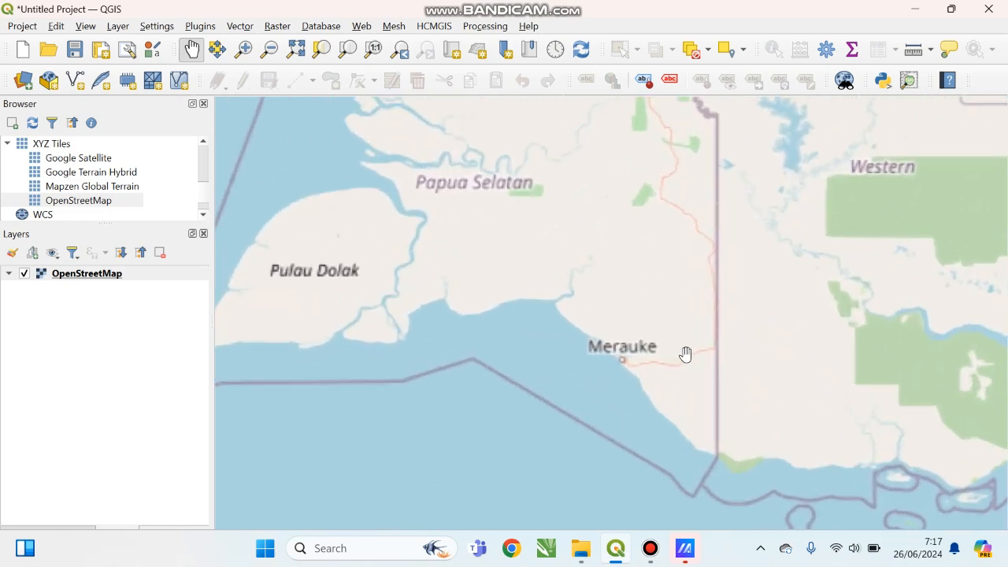
scroll(642, 355, "up", 2)
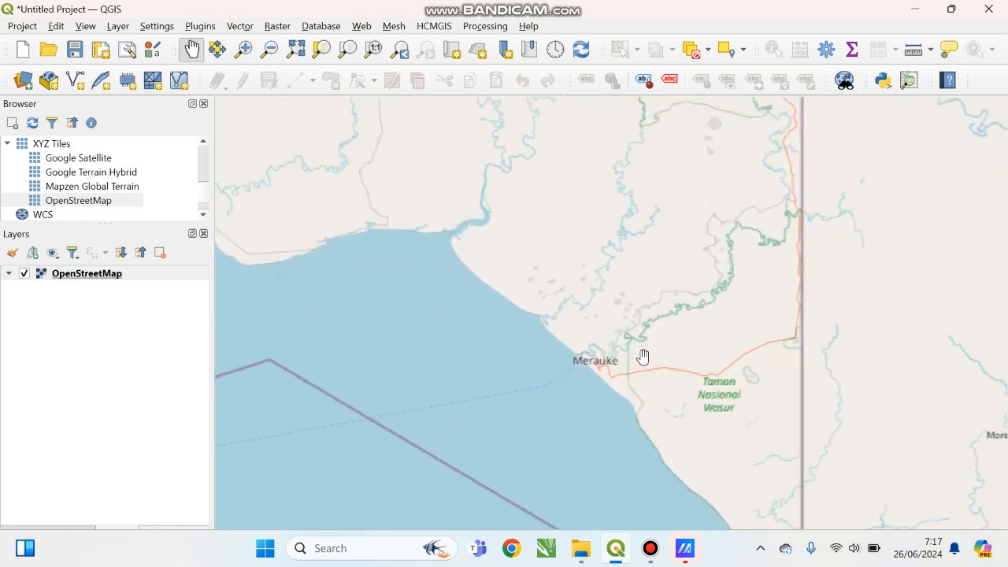
scroll(604, 379, "up", 2)
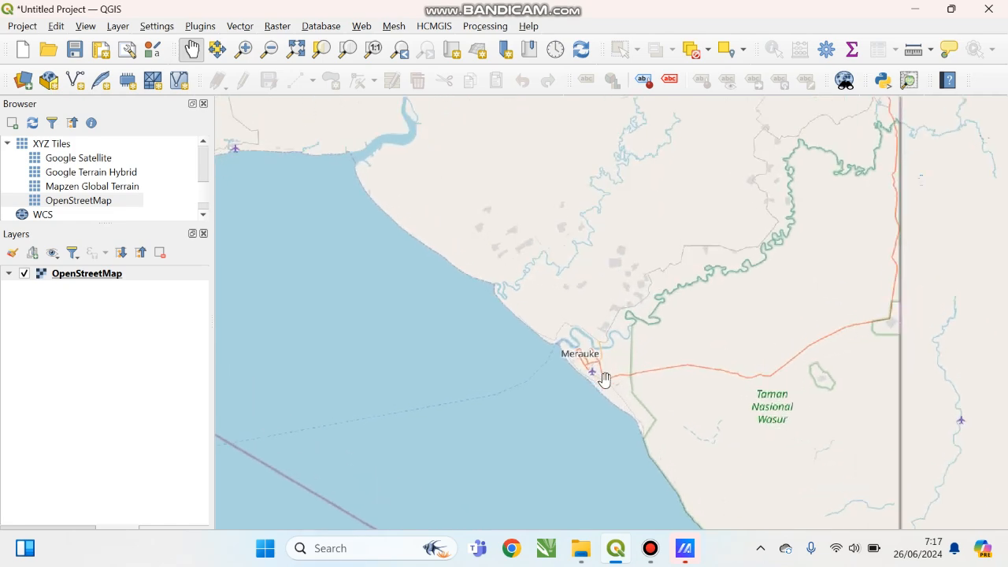
scroll(604, 379, "up", 2)
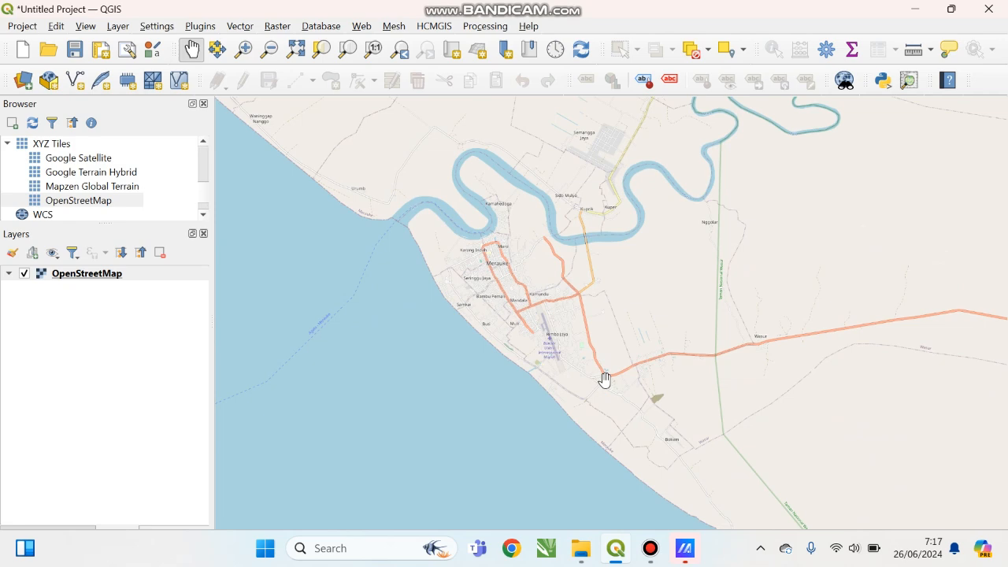
scroll(604, 379, "up", 2)
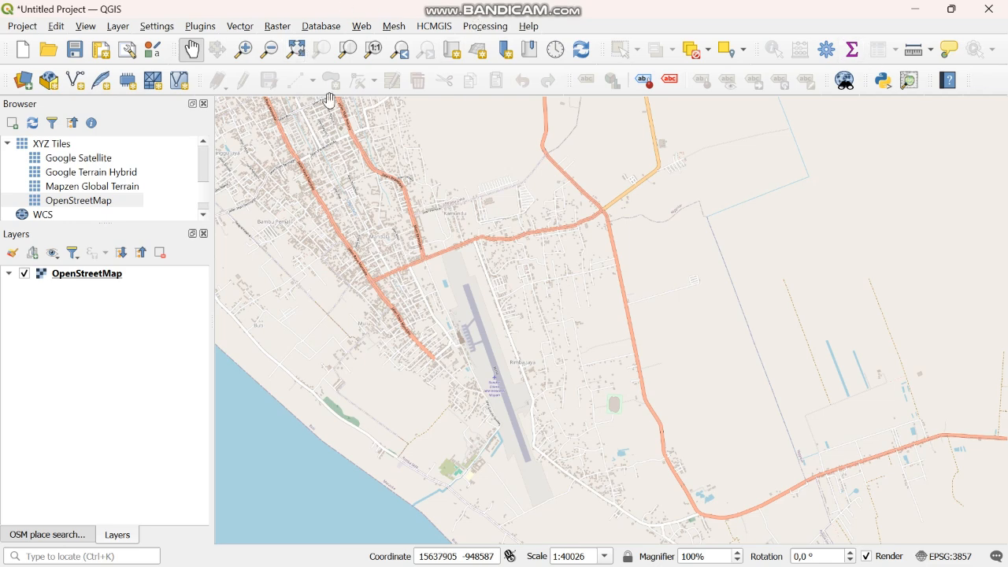
Search OSM places for mandala and add the boundary of Mandala, Merauke, South Papua as a vector layer.
left_click(44, 535)
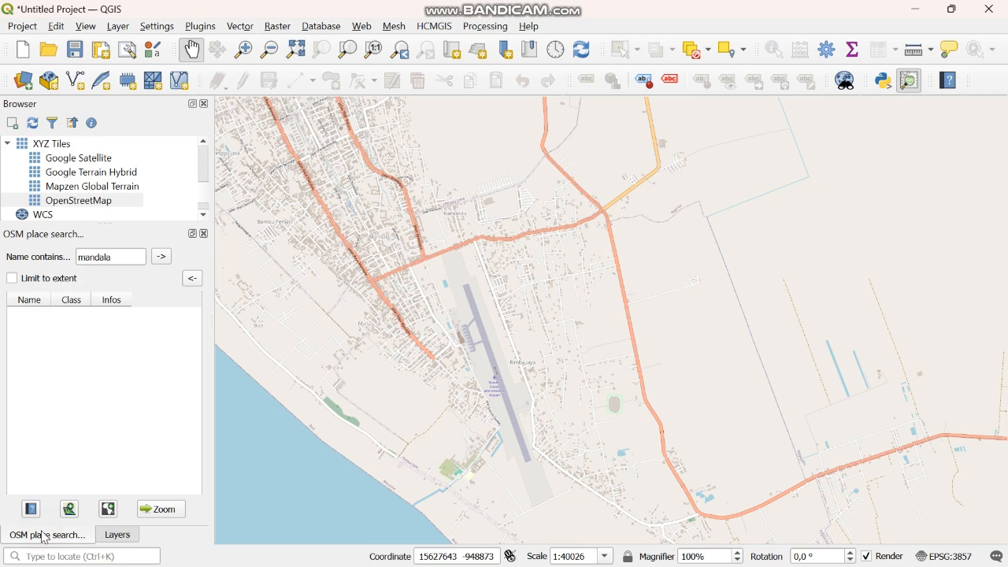
left_click(118, 256)
key("Return")
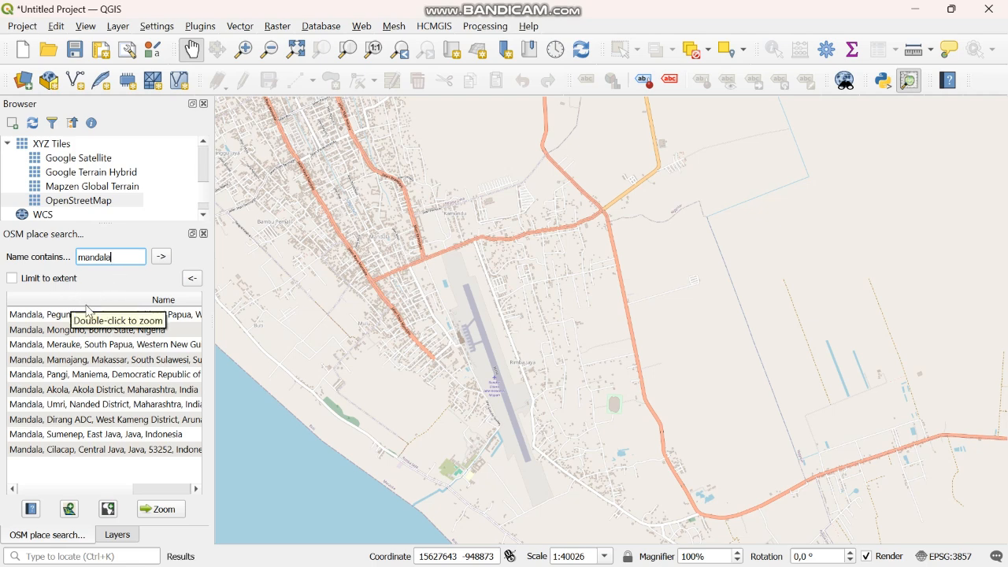
double_click(32, 345)
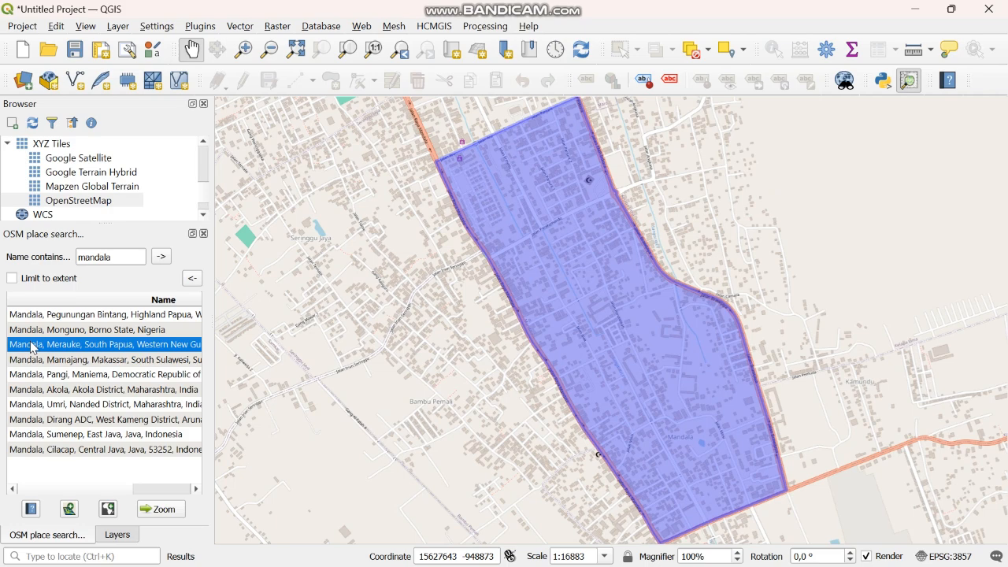
left_click(70, 510)
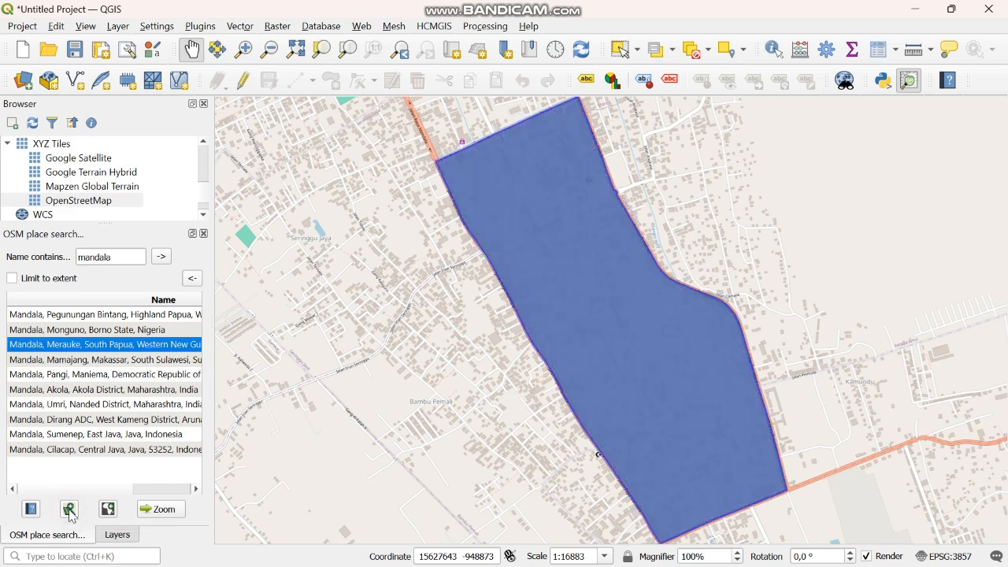
Rename the new Mandala boundary layer as k.mandala.
left_click(117, 536)
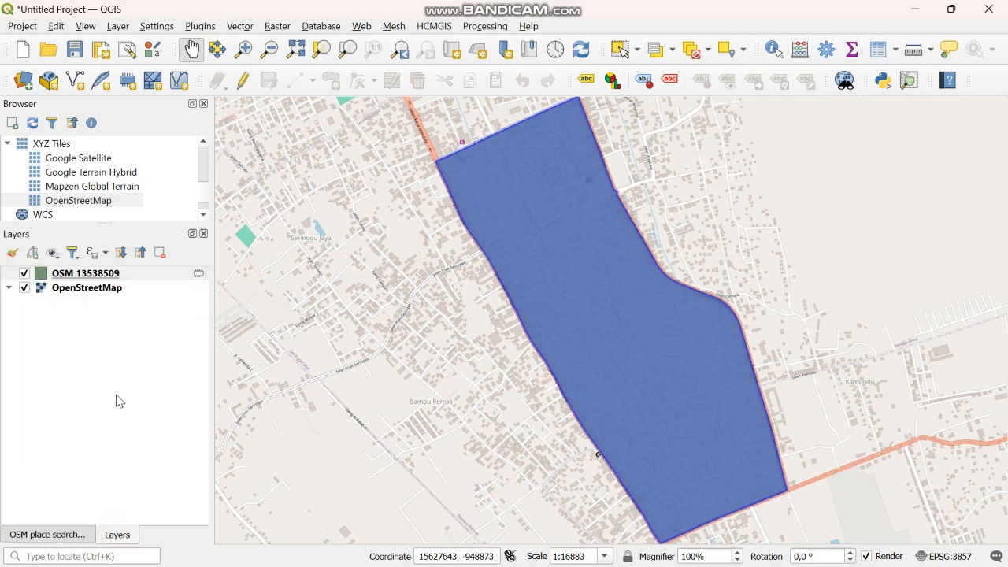
right_click(90, 279)
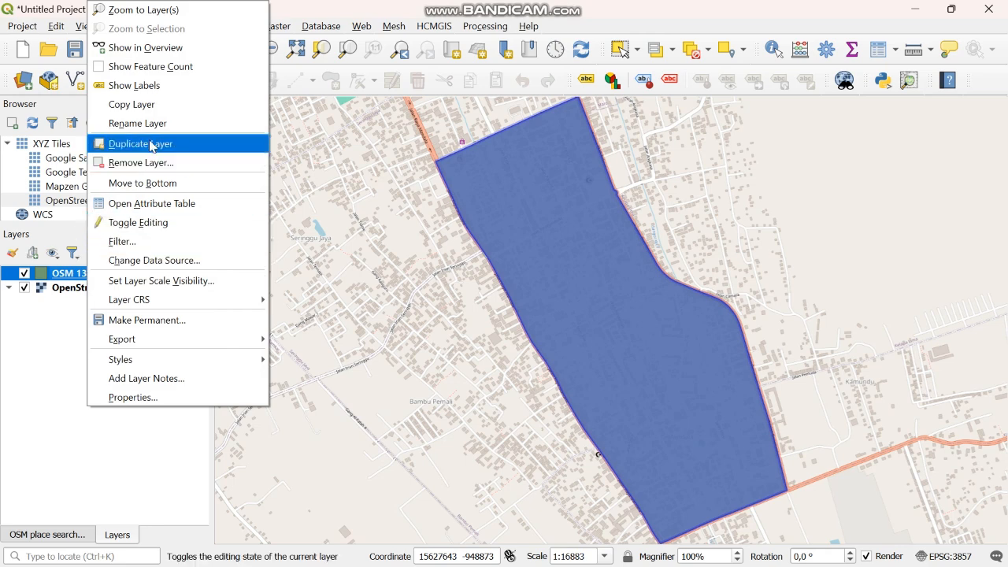
left_click(173, 124)
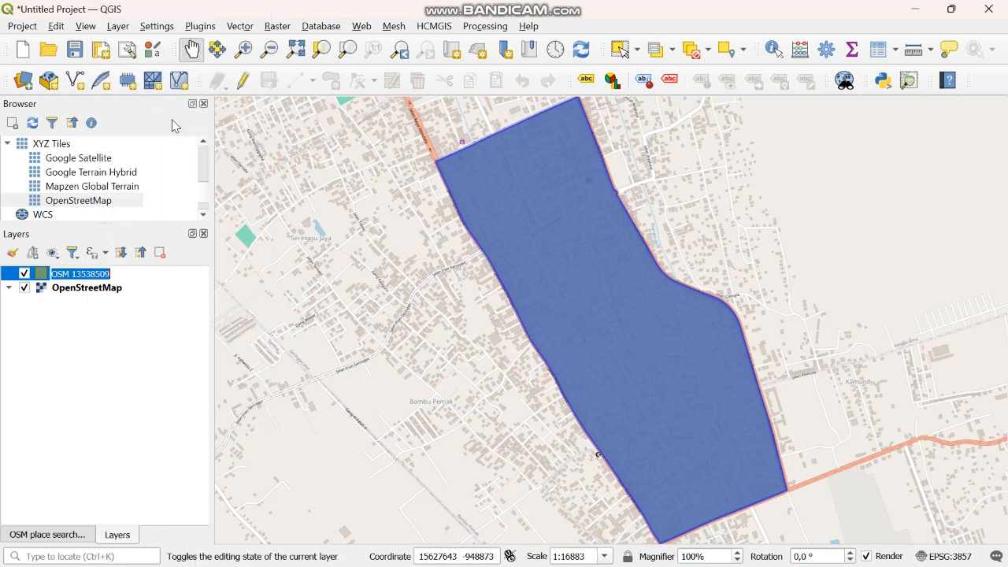
type("k")
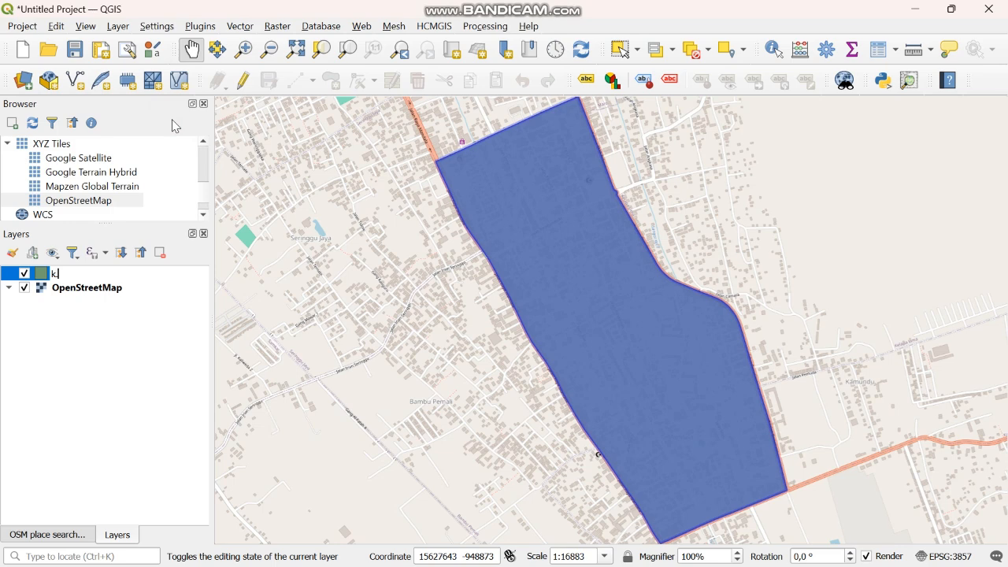
type(".mandala")
key("Return")
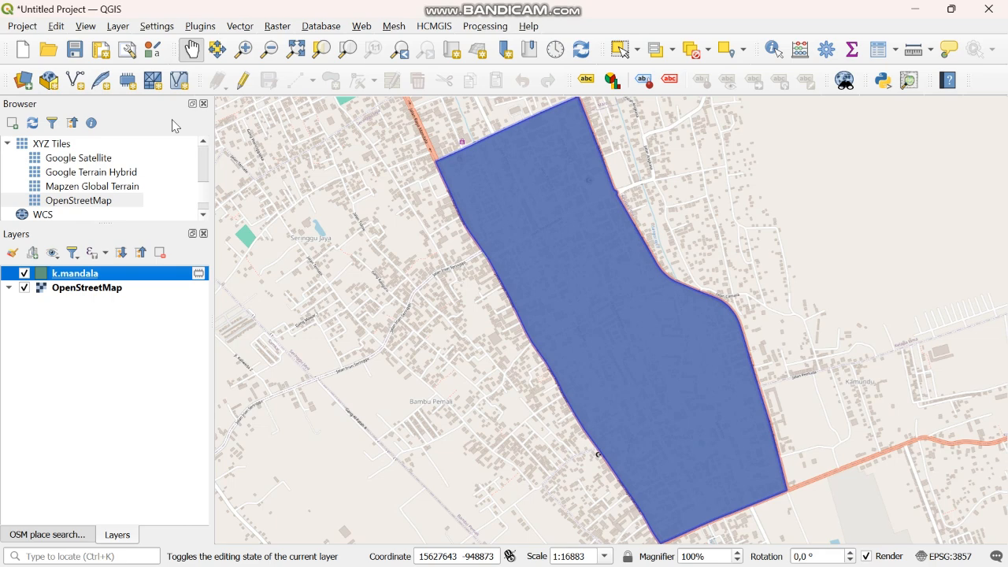
Make the k.mandala scratch layer permanent as an ESRI Shapefile with the file name mandala.
left_click(199, 273)
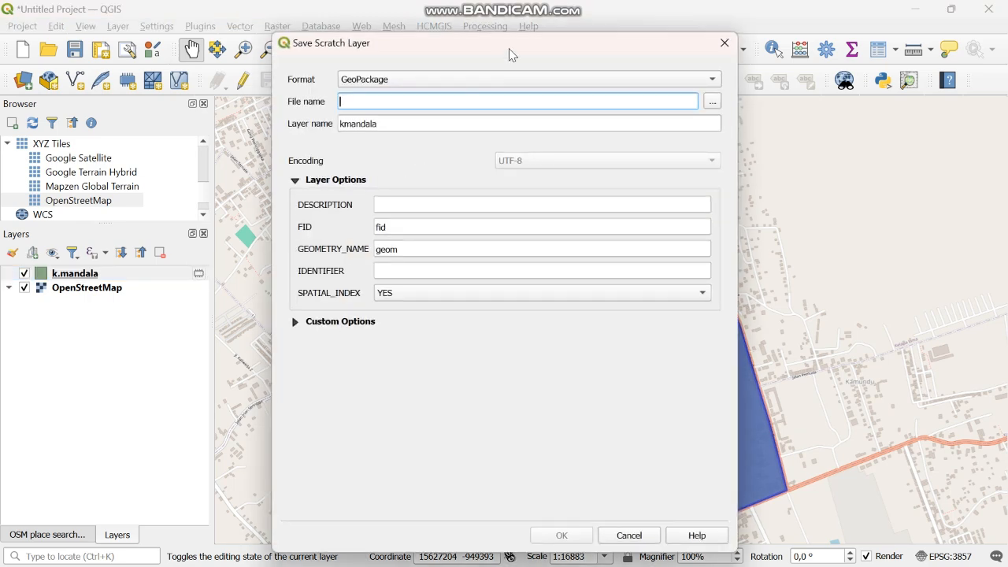
left_click(662, 79)
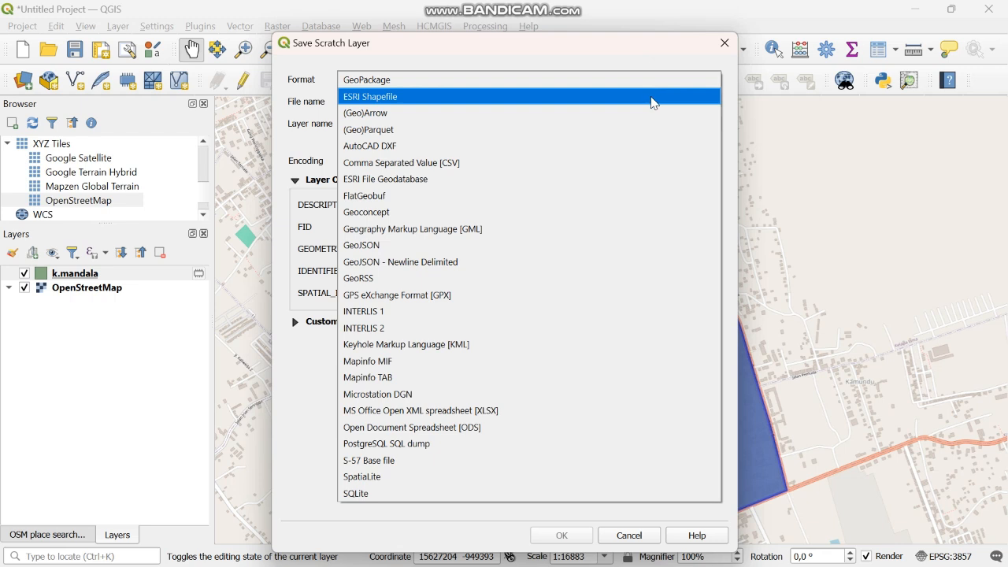
left_click(652, 102)
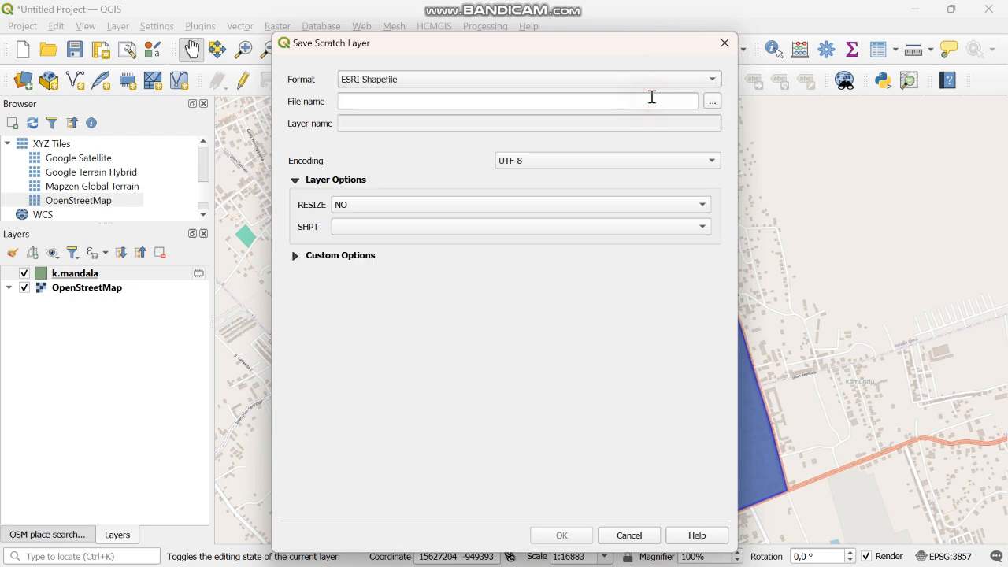
left_click(583, 103)
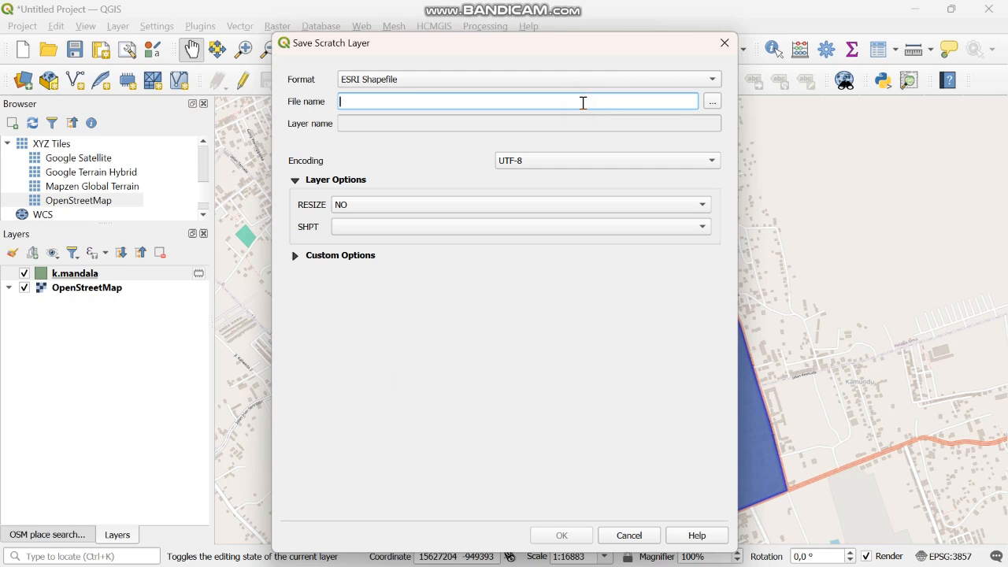
type("mandala")
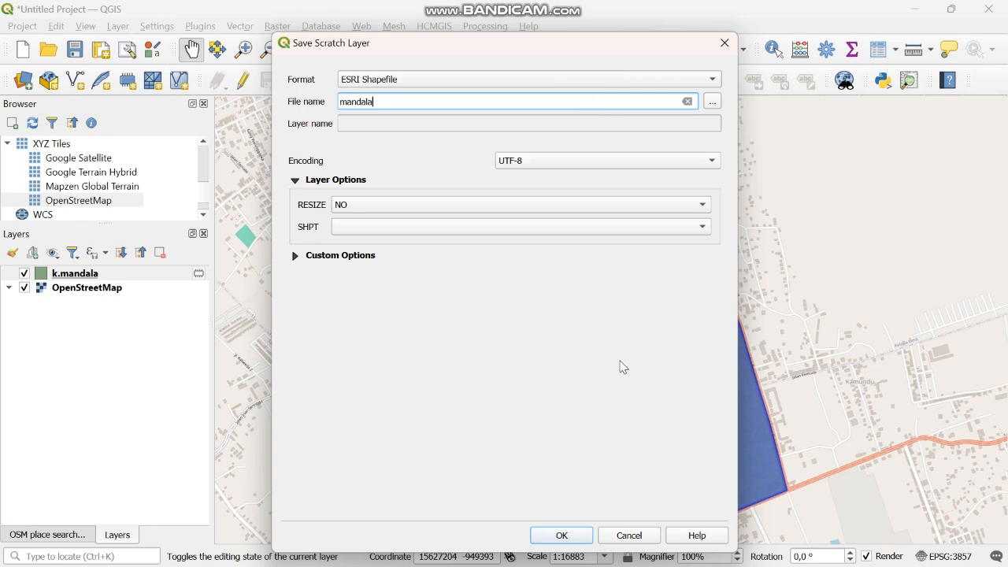
left_click(562, 536)
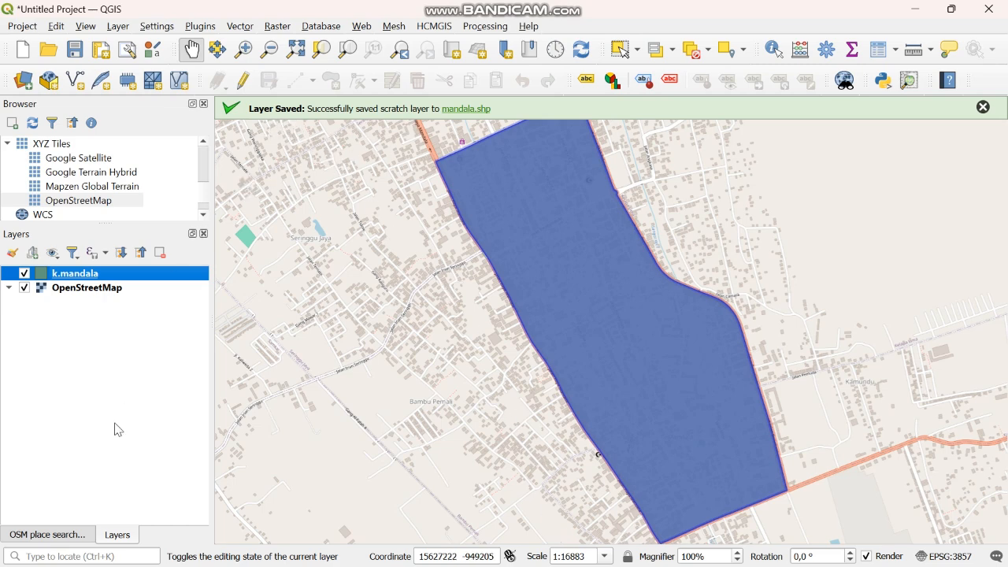
Search OSM places for bambu pemali.
left_click(57, 538)
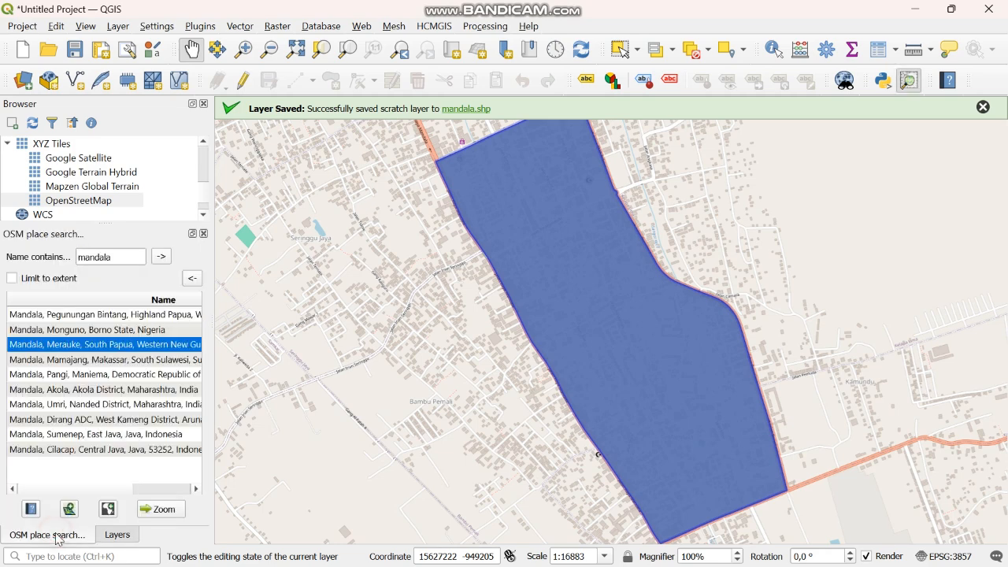
left_click(117, 257)
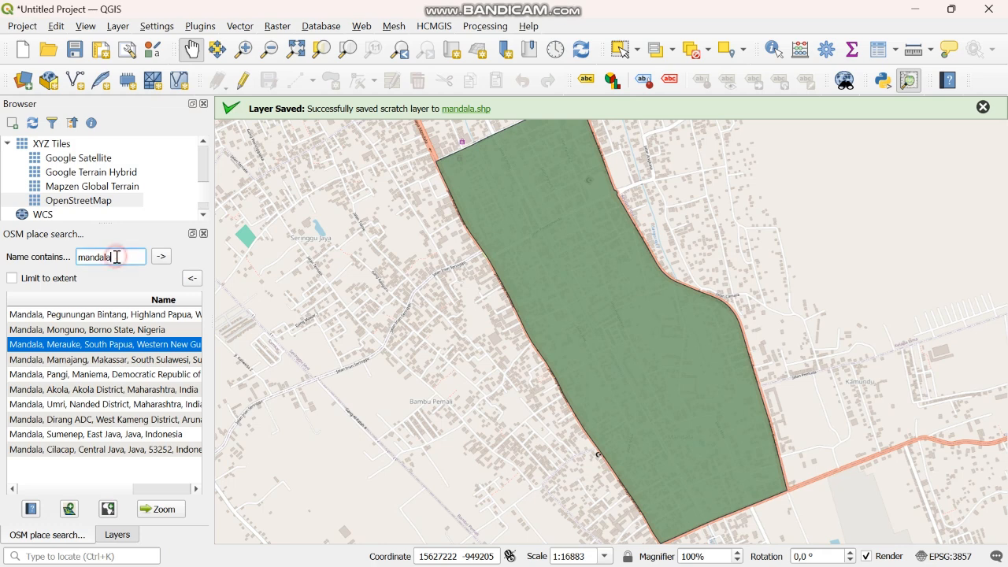
key("BackSpace")
key("BackSpace")
key("BackSpace")
key("BackSpace")
key("BackSpace")
key("BackSpace")
type("bambu pema")
key("Return")
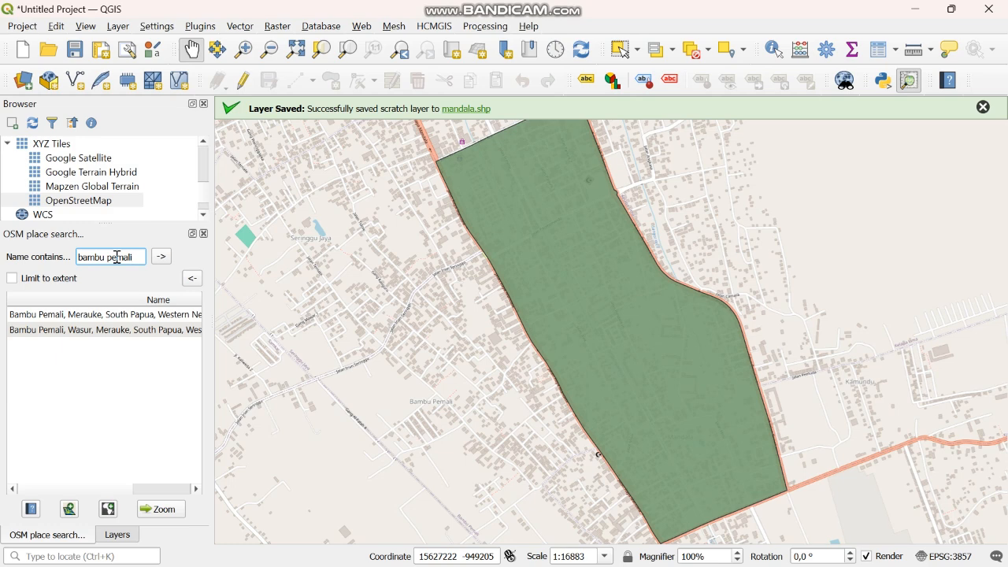
Add the boundary of the Bambu Pemali, Merauke, South Papua search result as a vector layer.
left_click(98, 315)
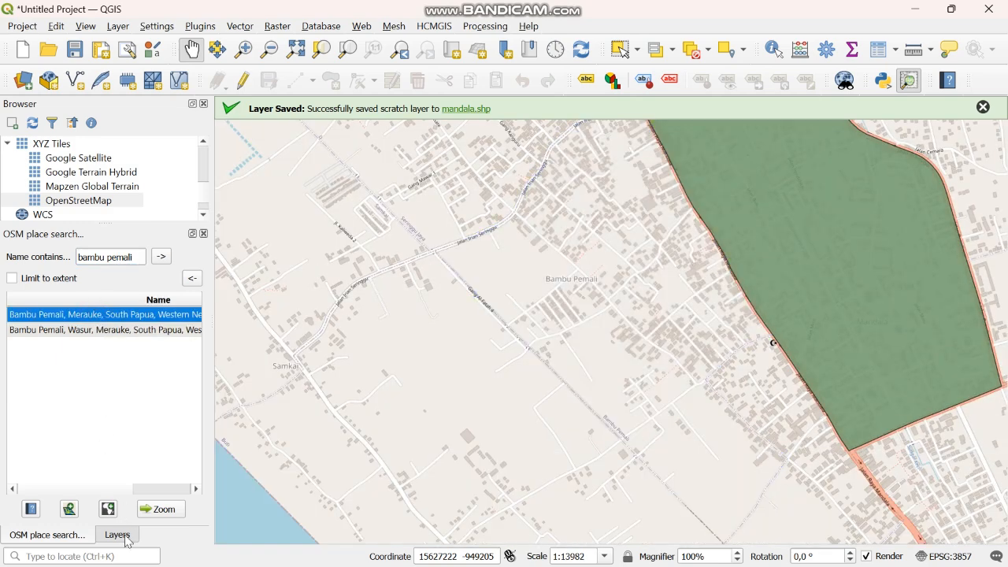
left_click(122, 536)
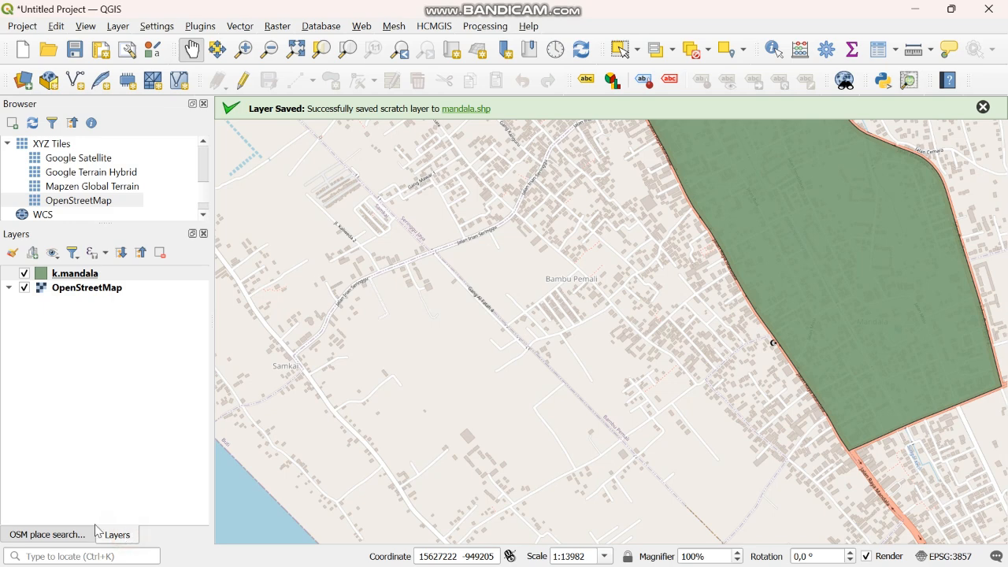
left_click(64, 537)
mouse_move(108, 323)
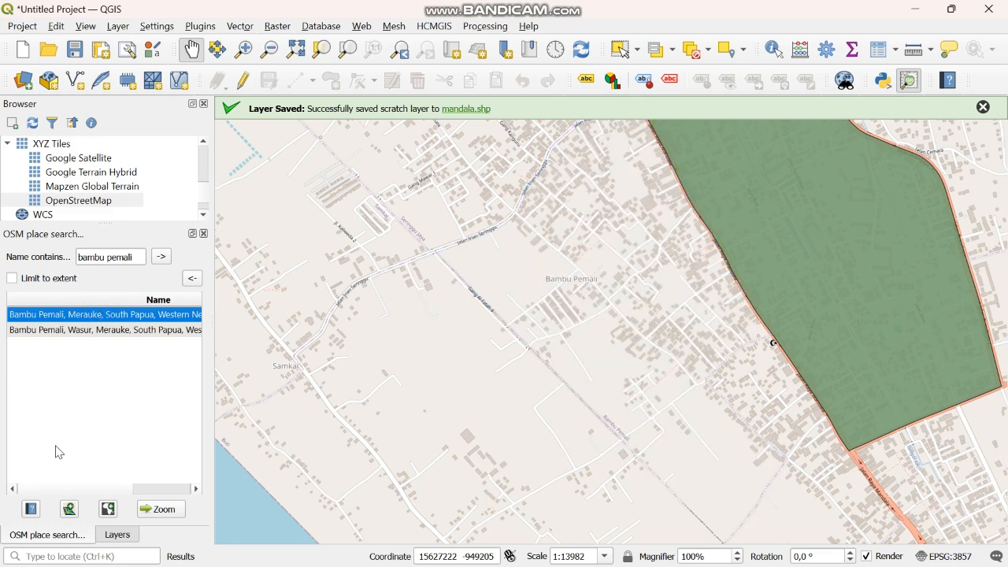
left_click(69, 509)
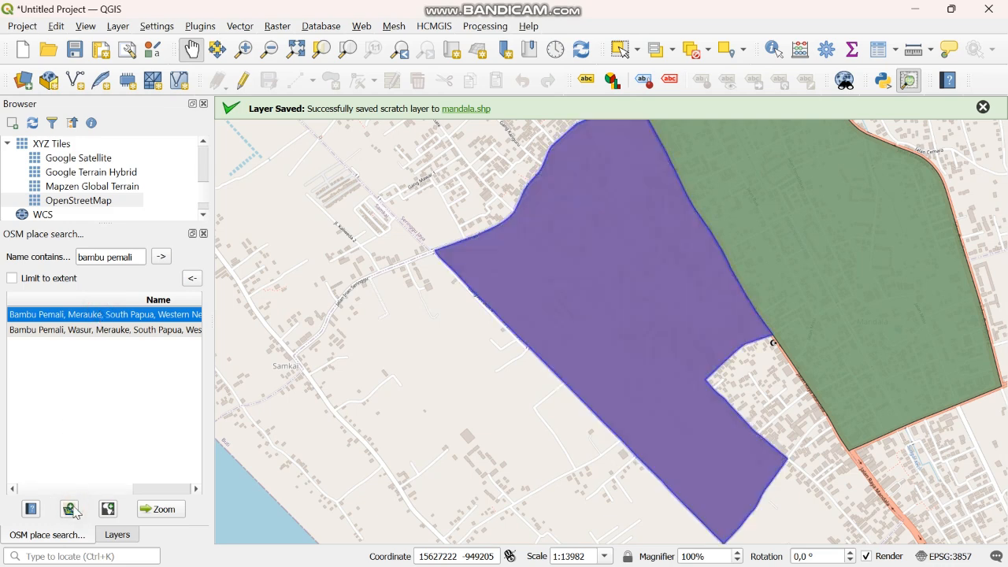
Rename the new Bambu Pemali boundary layer as k.bambu pemali.
left_click(114, 540)
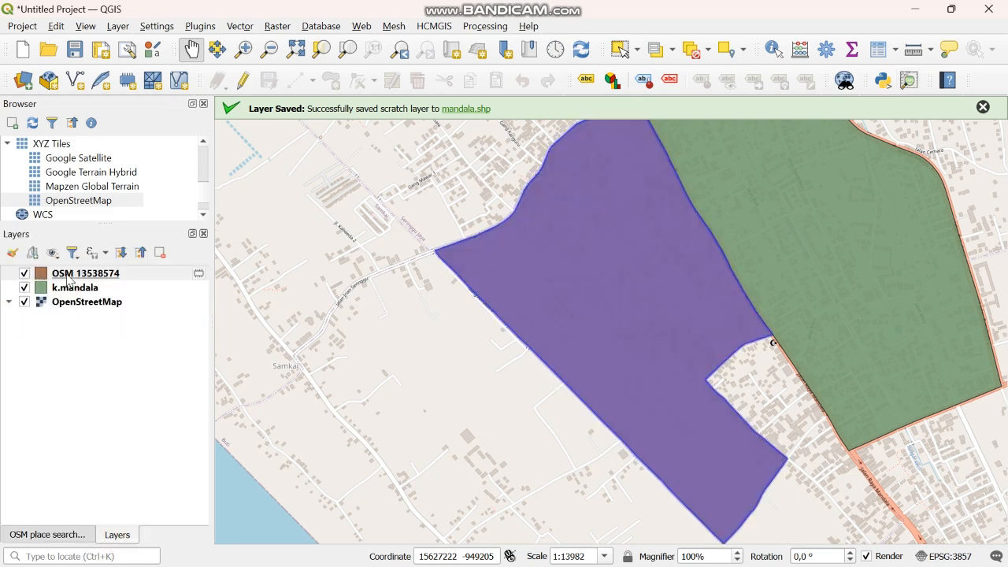
right_click(69, 277)
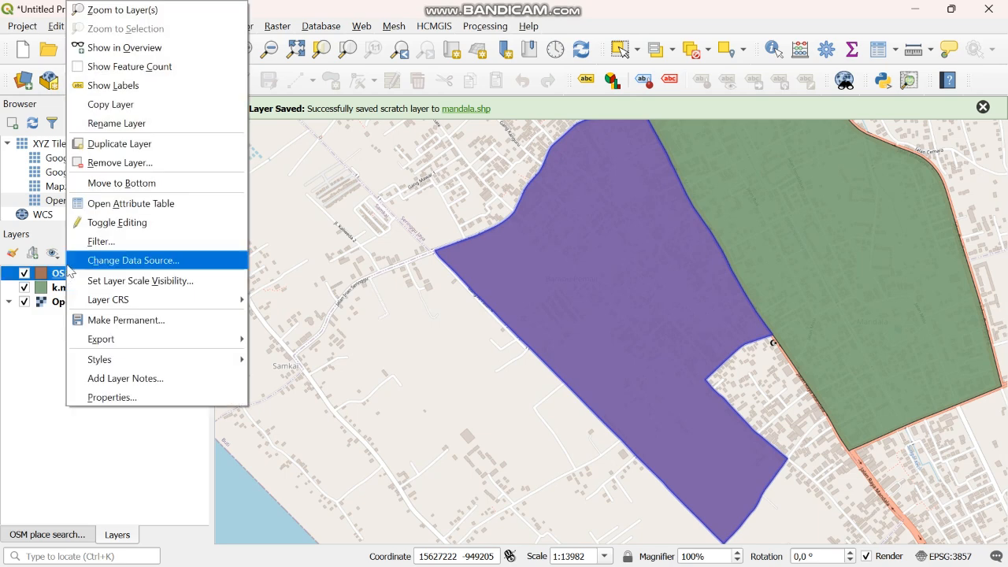
left_click(118, 124)
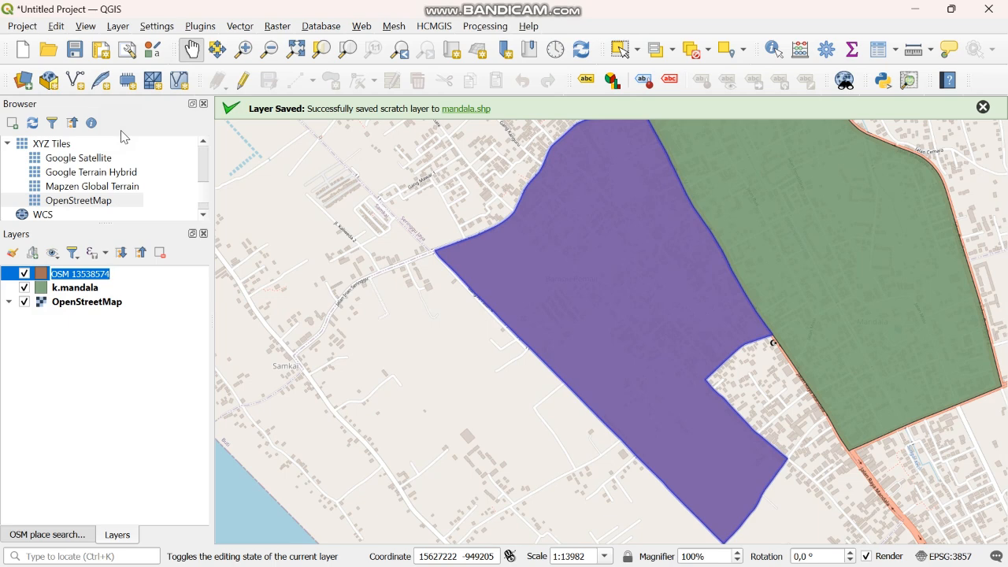
type("k.")
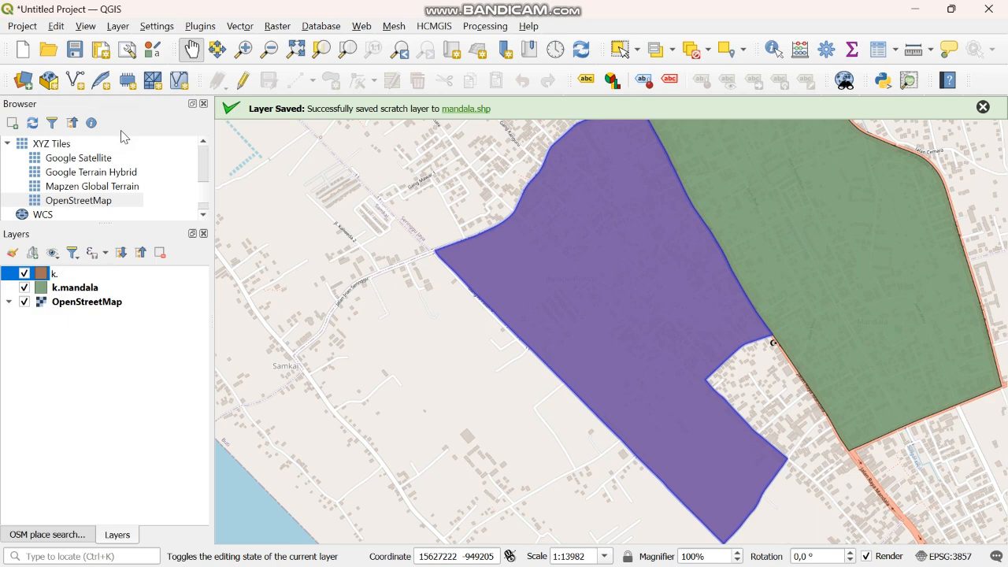
type("bambu pemali")
key("Return")
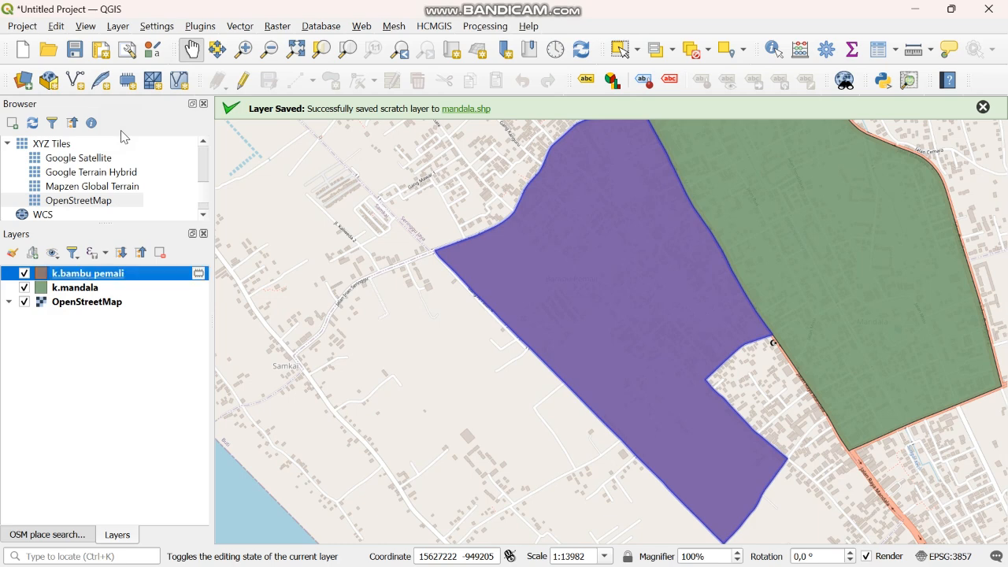
Make the k.bambu pemali scratch layer permanent as an ESRI Shapefile with the file name bambu pemali.
left_click(199, 274)
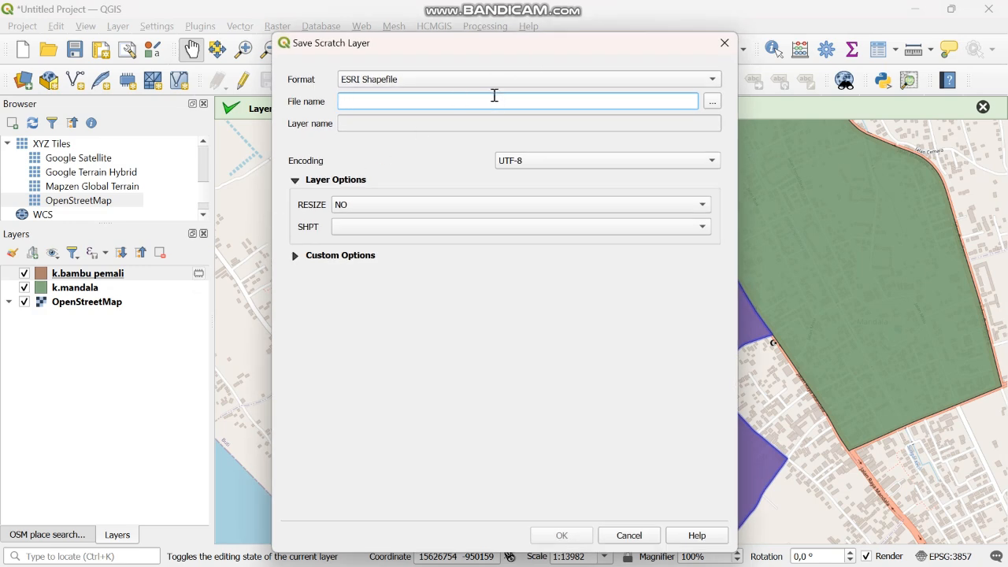
type("bambu ")
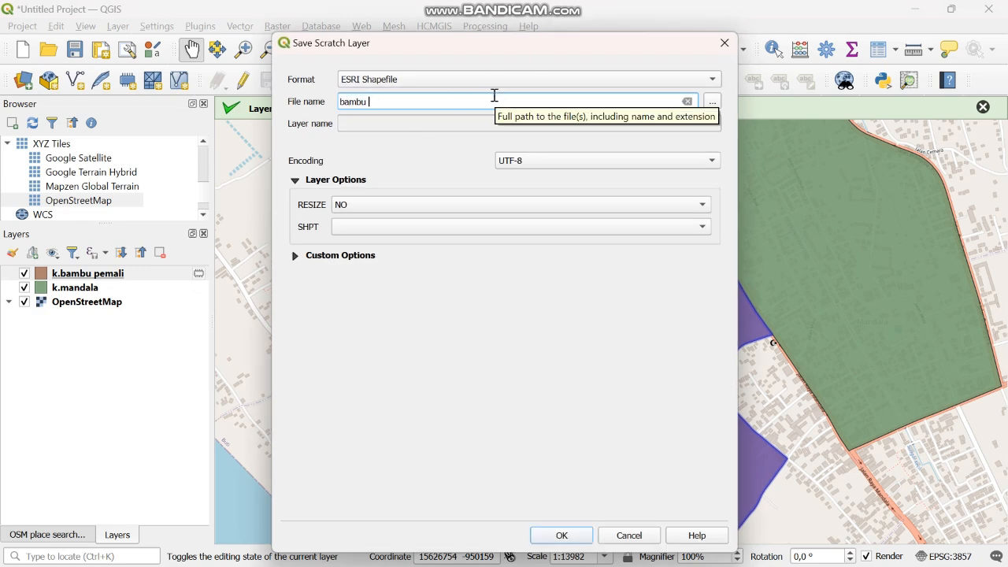
type("pemali")
left_click(562, 535)
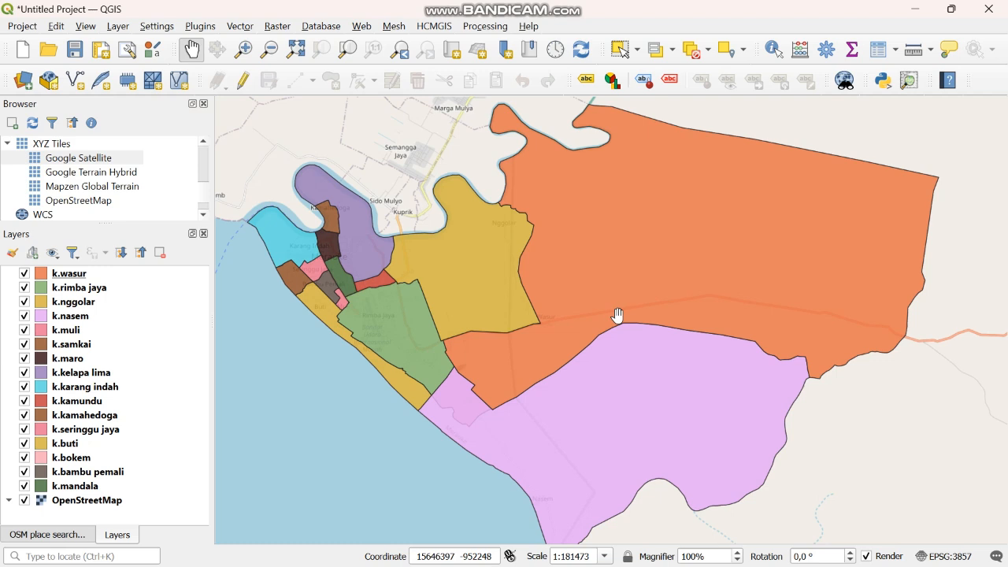
Add the Google Satellite Hybrid basemap from HCMGIS to the project.
left_click(434, 26)
mouse_move(462, 47)
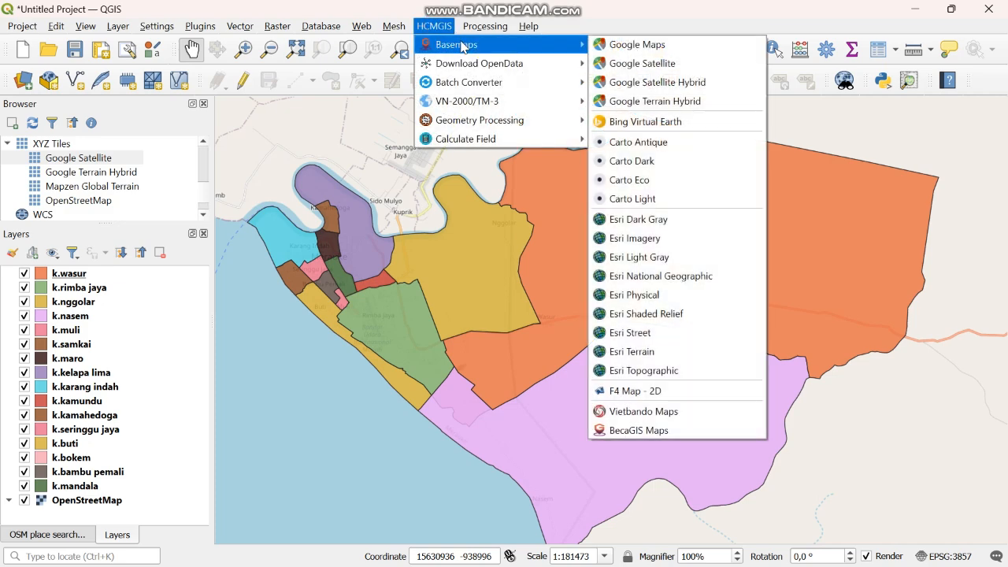
left_click(638, 85)
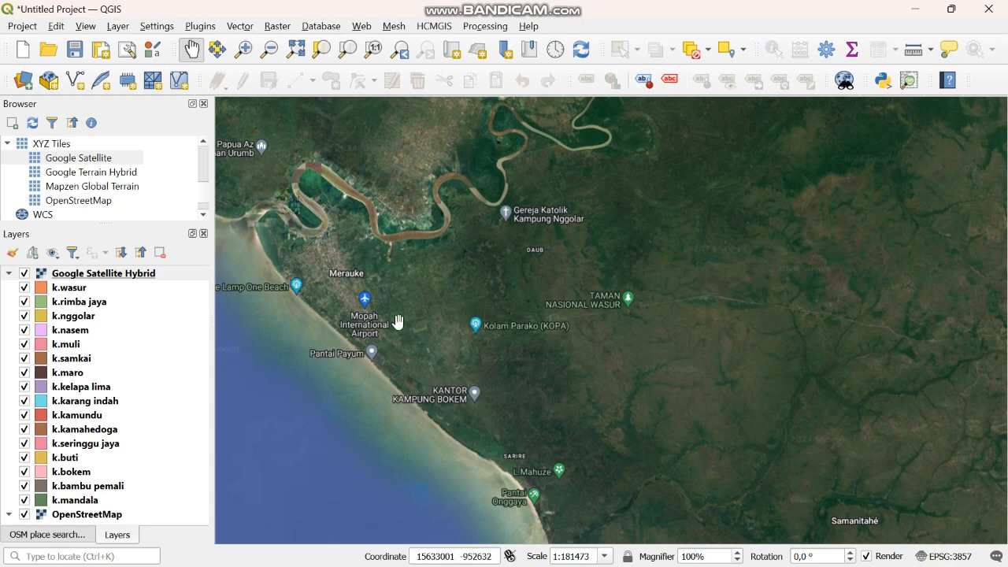
Examine the satellite imagery of Merauke closely, down to the individual buildings beside Jl. Raya Mandala near Seafood Restaurant Mas Yono.
scroll(398, 321, "up", 3)
scroll(399, 320, "up", 2)
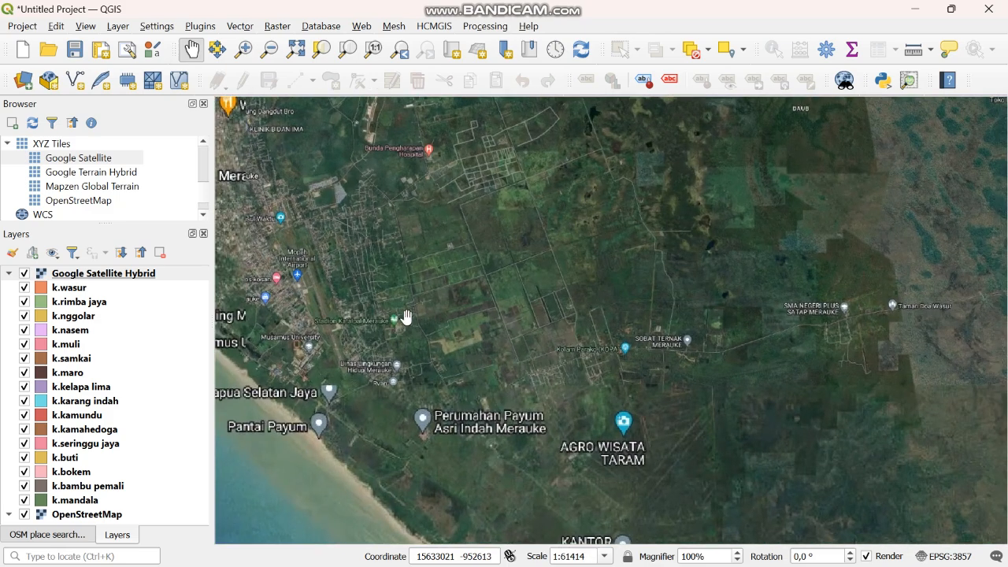
scroll(407, 317, "up", 1)
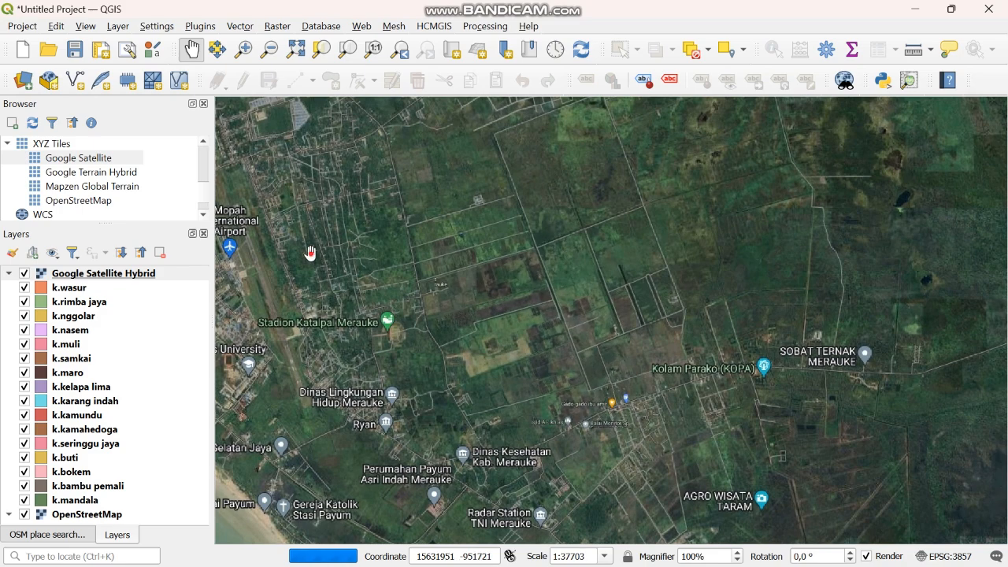
left_click_drag(312, 255, 560, 391)
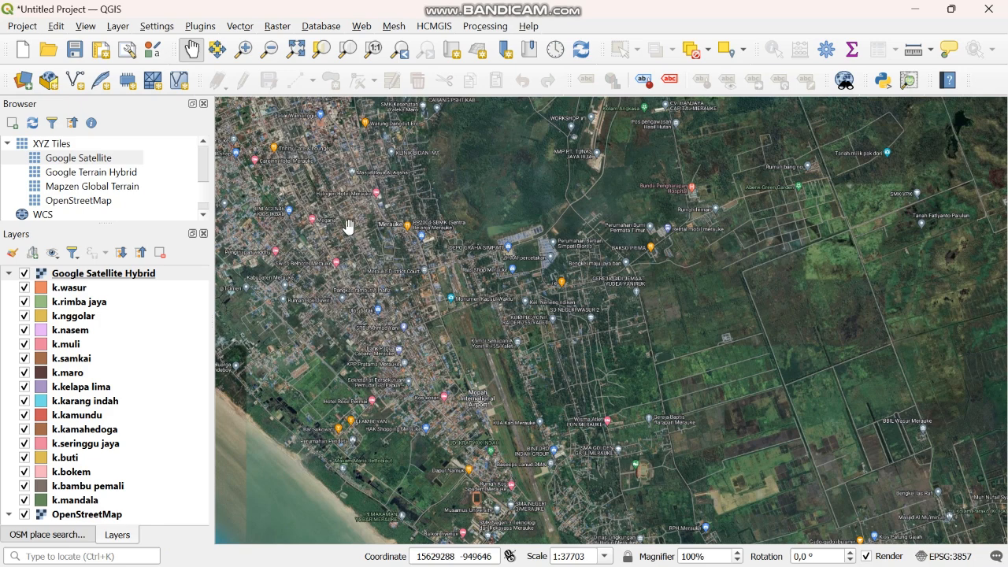
scroll(315, 239, "up", 1)
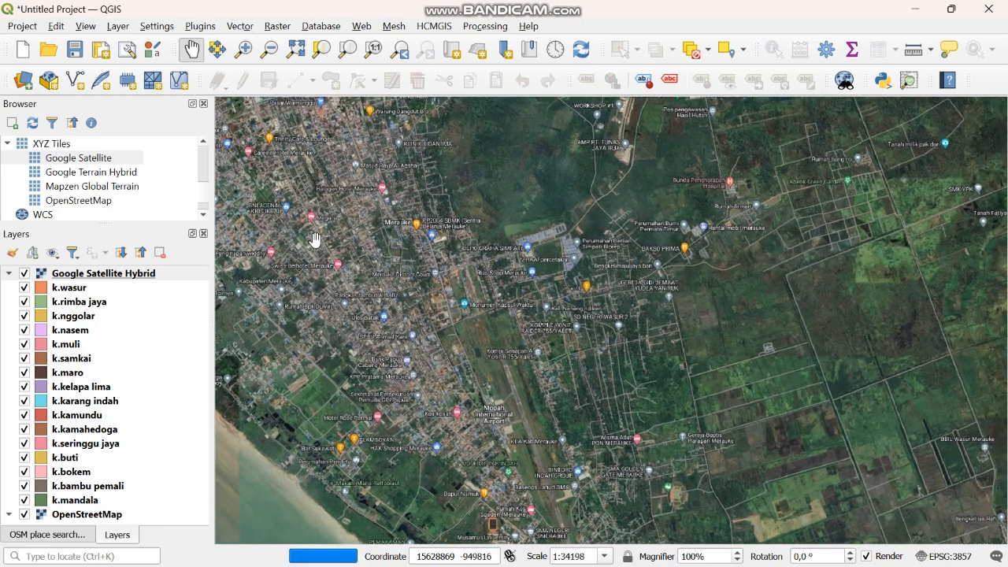
left_click_drag(315, 239, 586, 347)
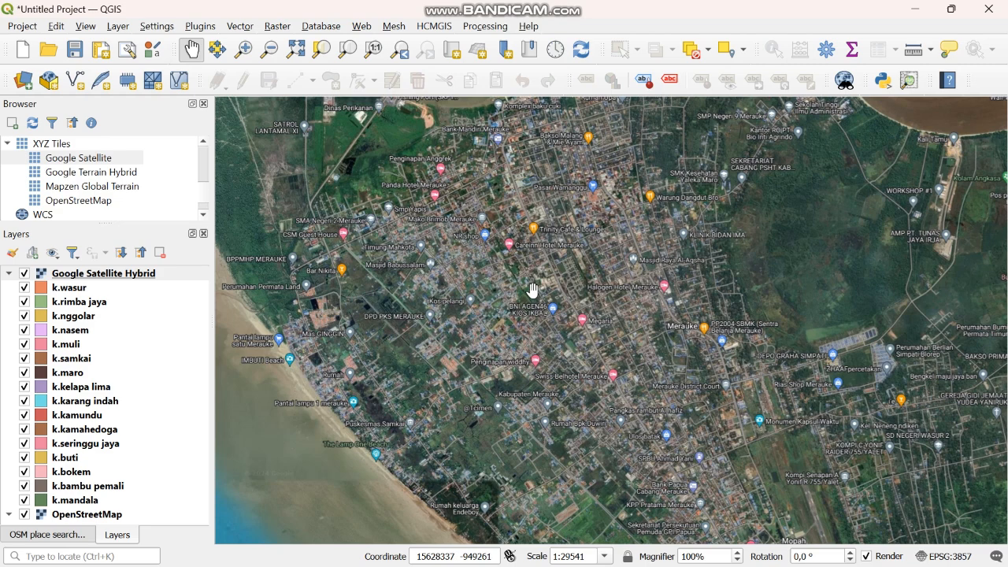
scroll(533, 289, "up", 3)
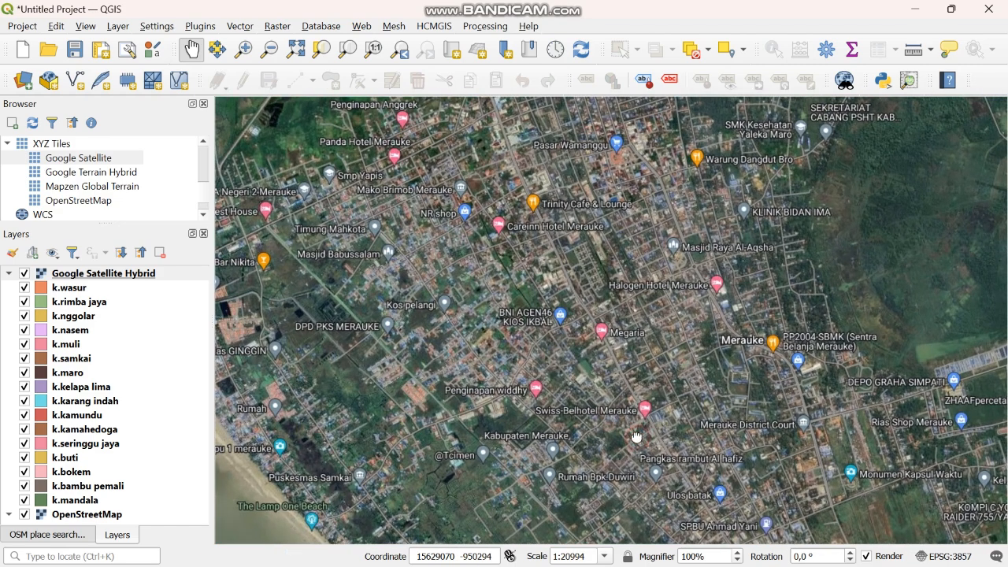
left_click_drag(622, 426, 542, 343)
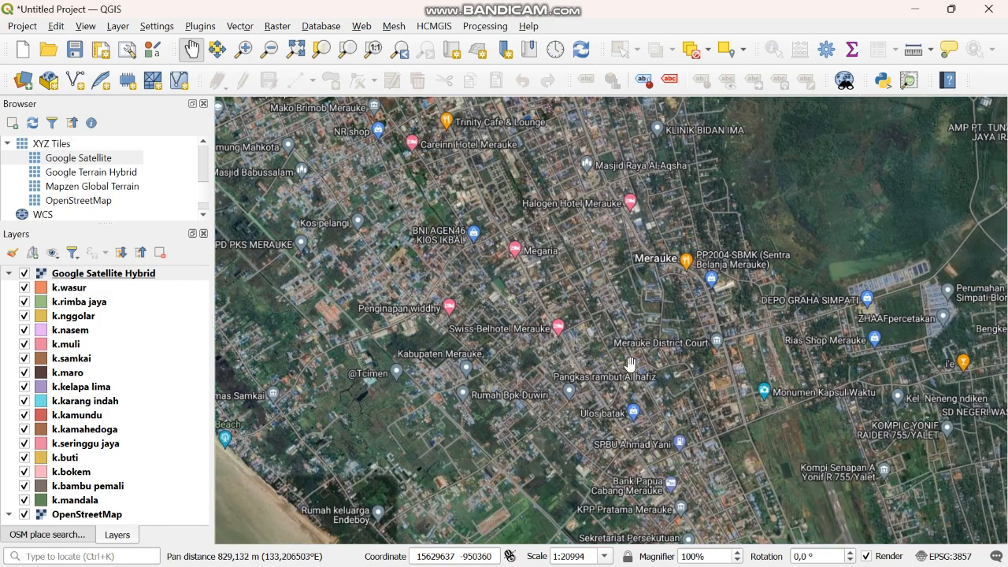
scroll(630, 364, "up", 1)
scroll(630, 364, "up", 3)
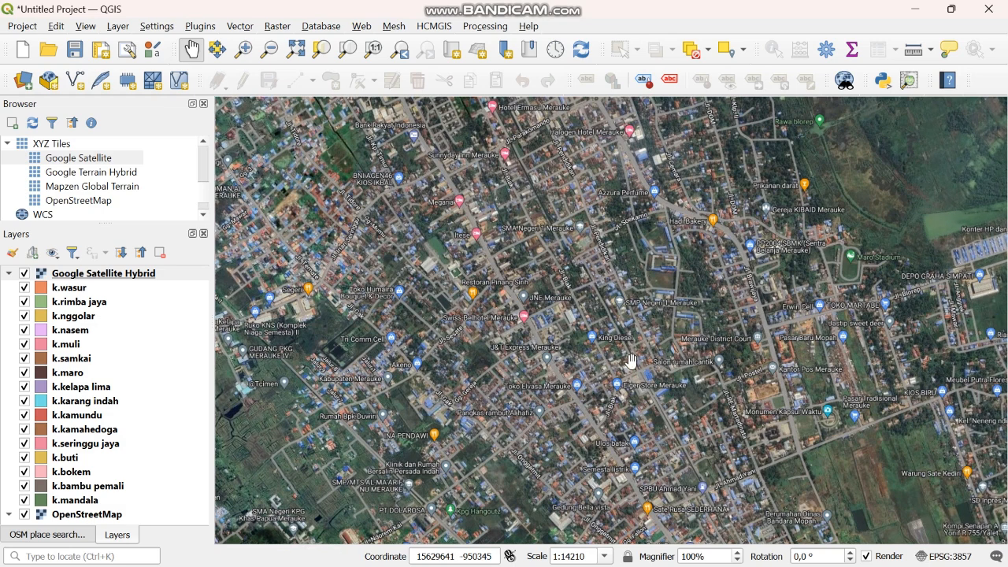
scroll(569, 350, "up", 1)
scroll(568, 350, "up", 2)
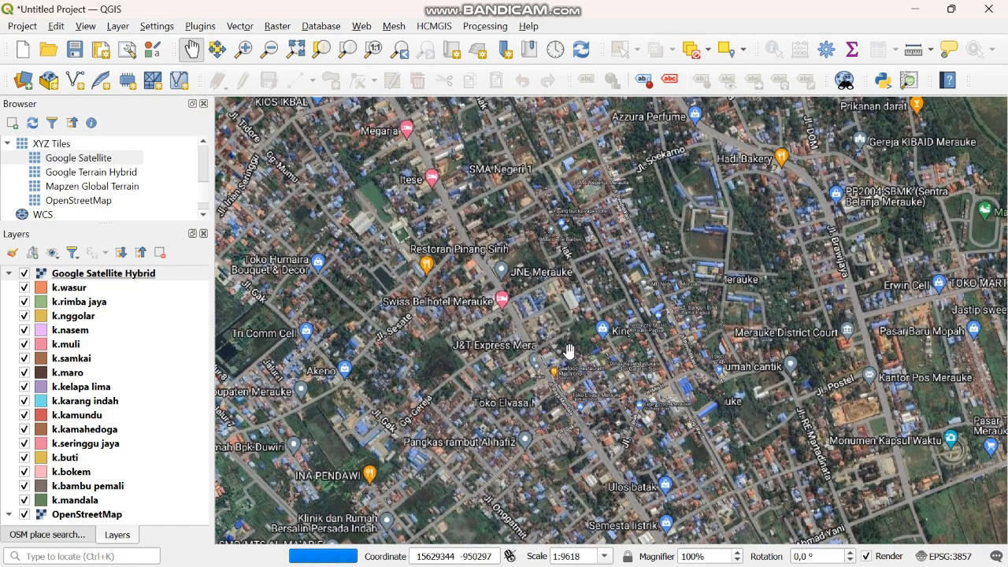
scroll(569, 350, "up", 1)
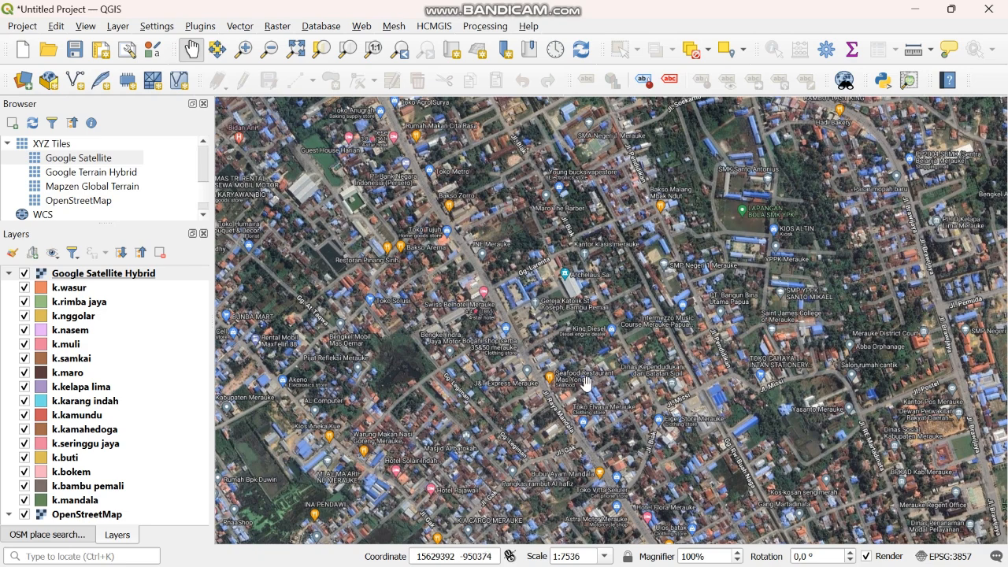
scroll(535, 352, "up", 1)
scroll(536, 352, "up", 1)
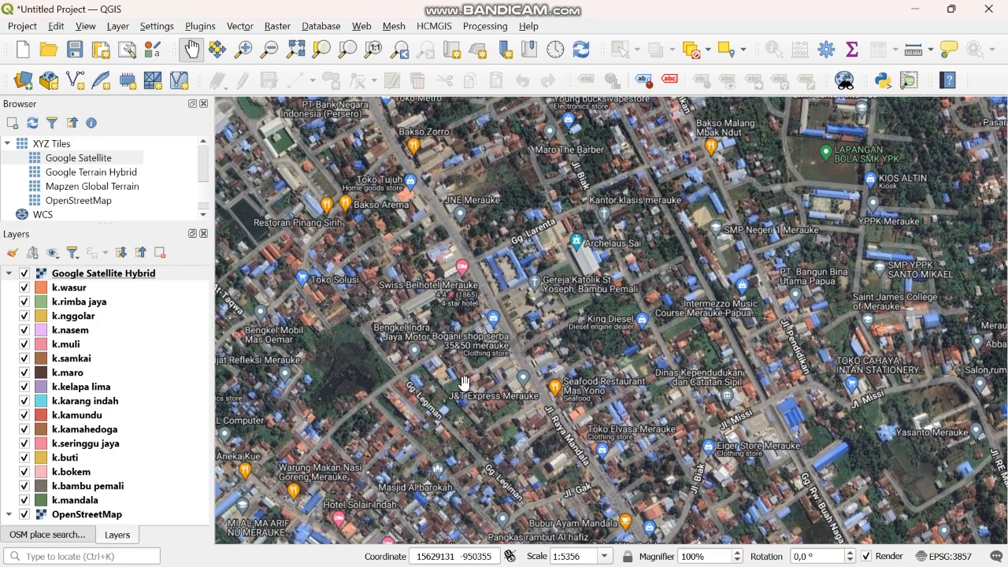
scroll(572, 365, "up", 2)
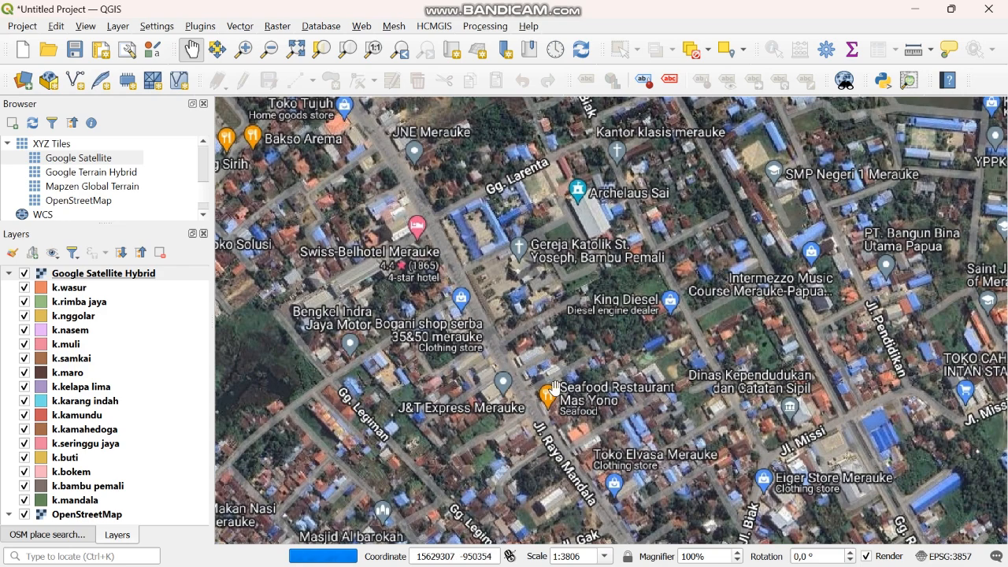
scroll(554, 387, "up", 2)
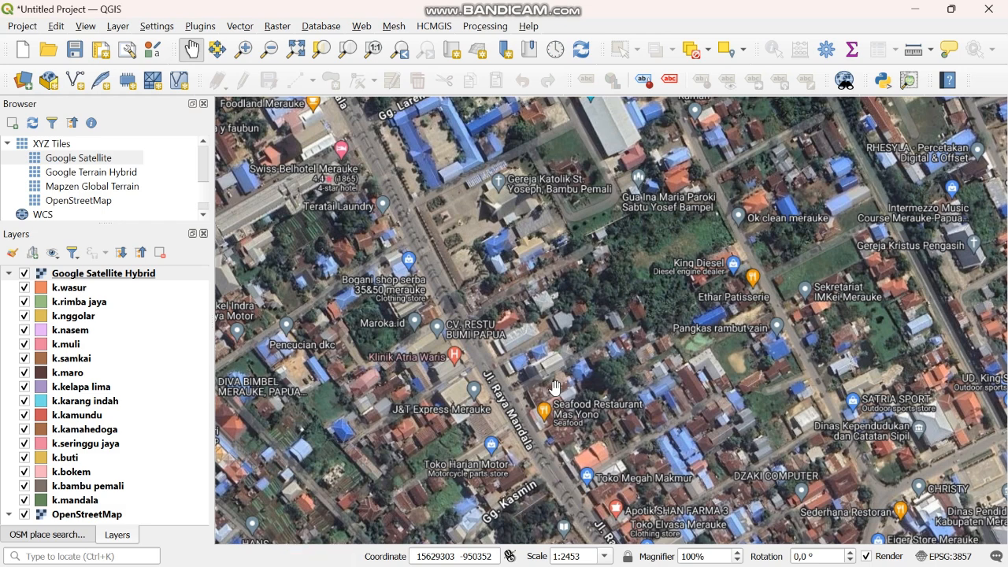
scroll(635, 442, "up", 1)
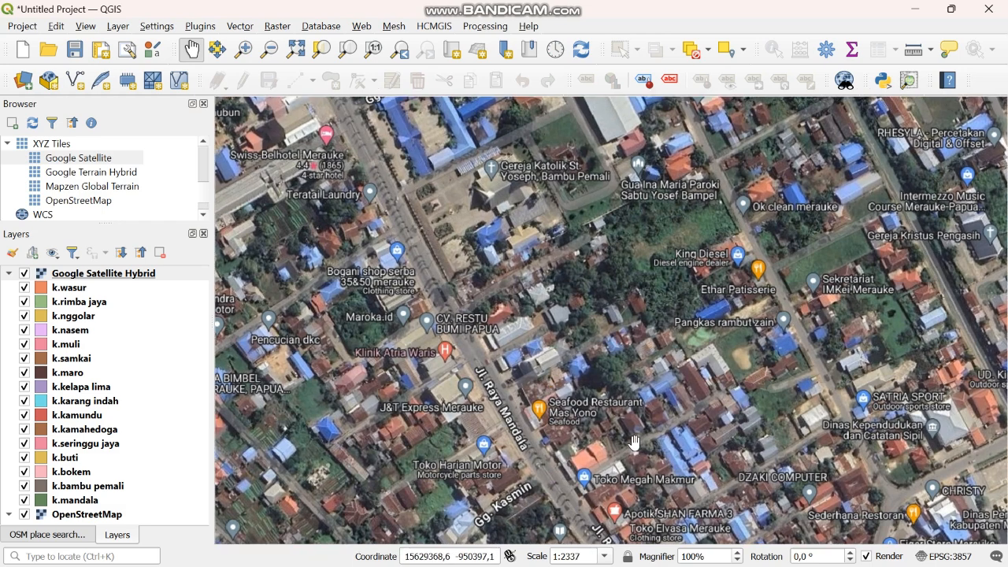
scroll(635, 442, "up", 1)
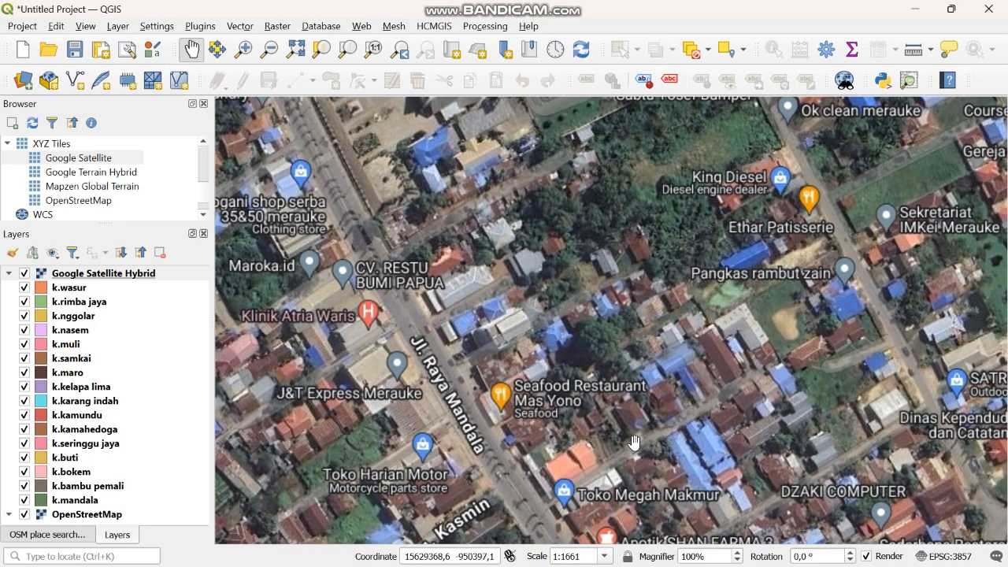
left_click_drag(665, 407, 542, 389)
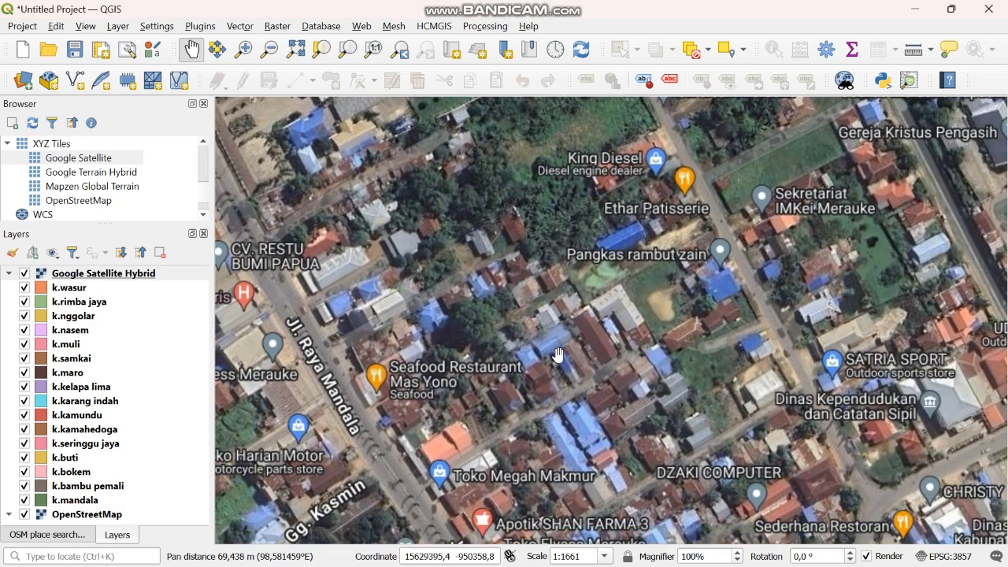
scroll(557, 355, "up", 2)
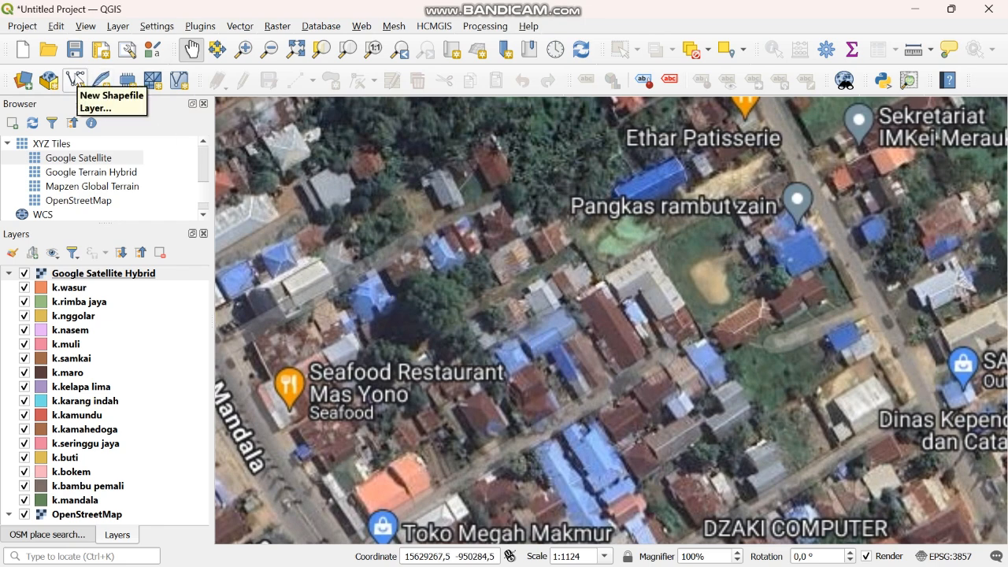
Start a new shapefile layer with the file name polygon and the Polygon geometry type.
left_click(76, 81)
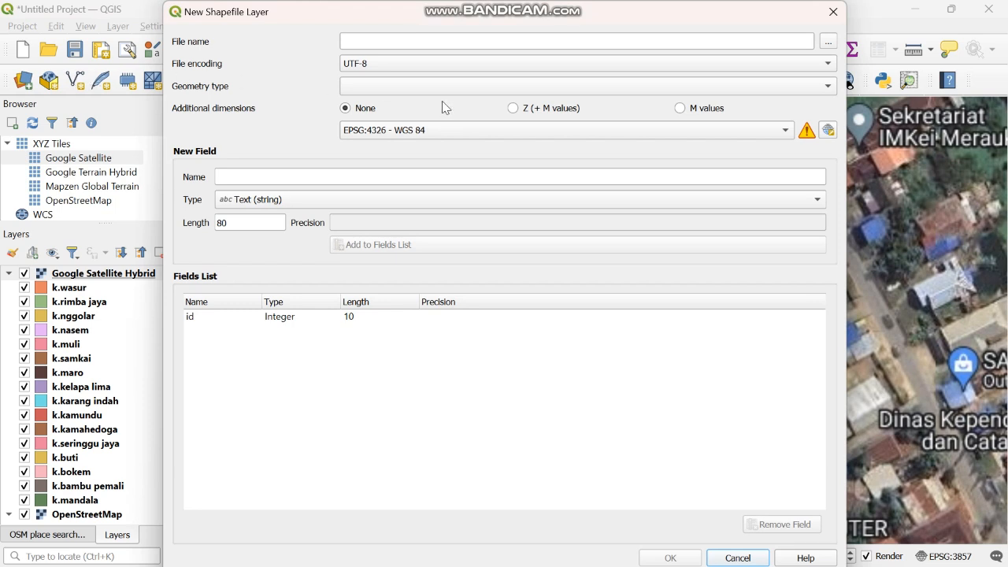
left_click(392, 37)
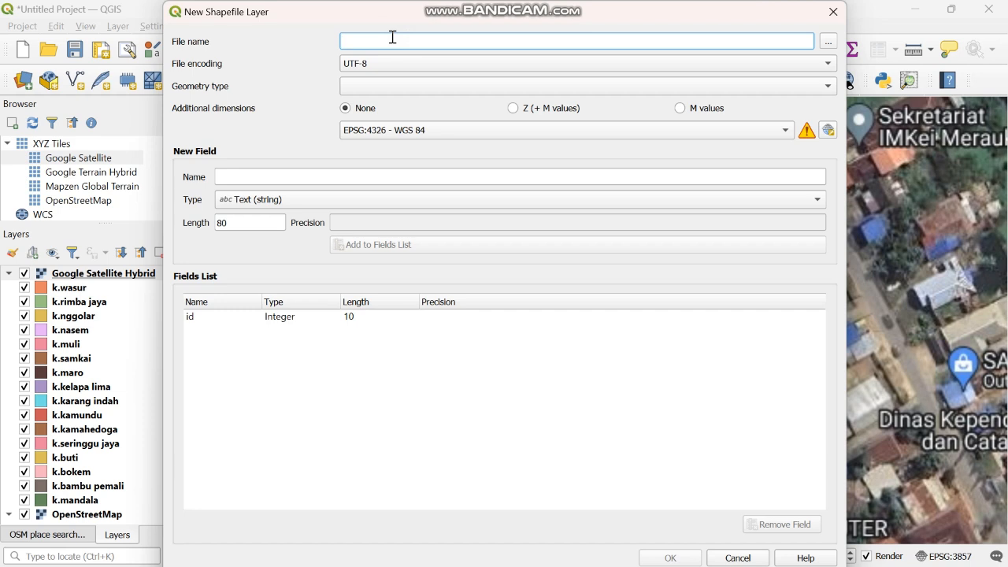
type("polygon")
left_click(781, 93)
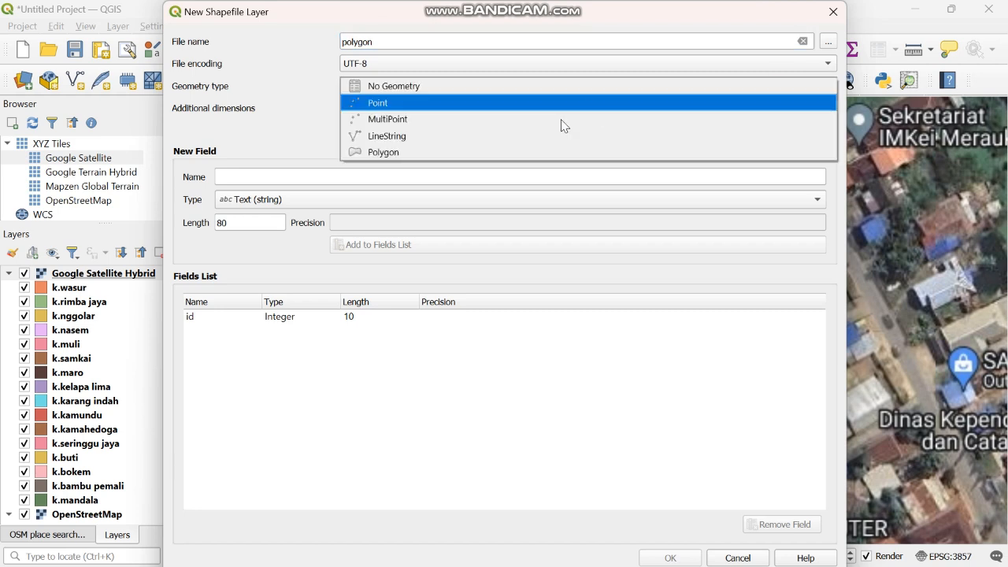
left_click(516, 152)
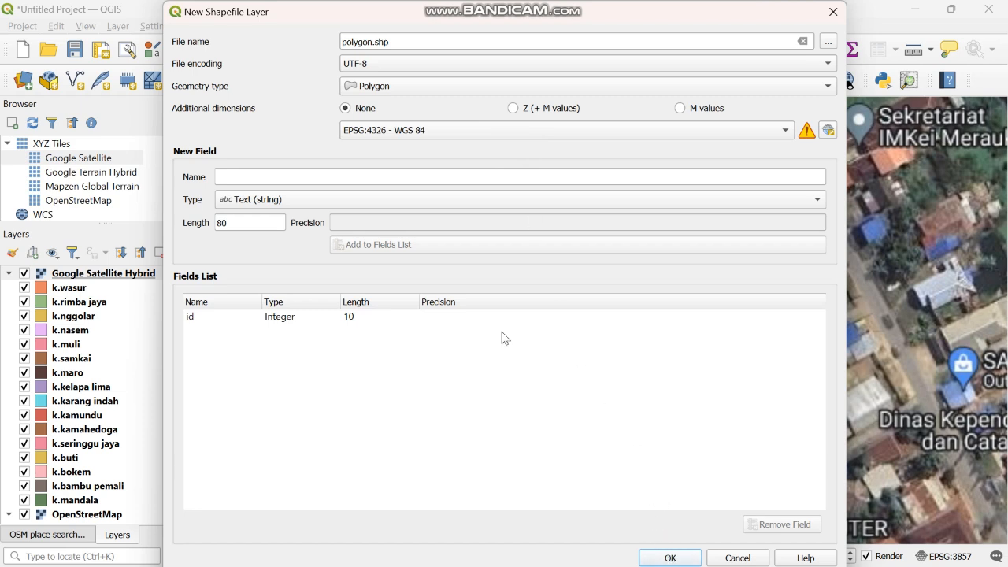
Add the text fields nama and jenis, each 80 characters long, and create the polygon layer.
left_click(313, 177)
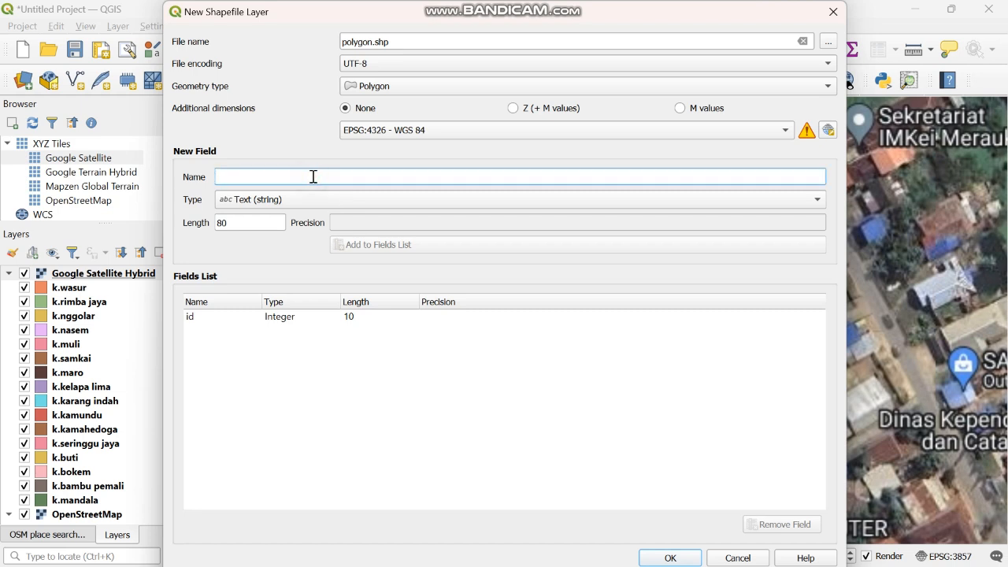
type("nama")
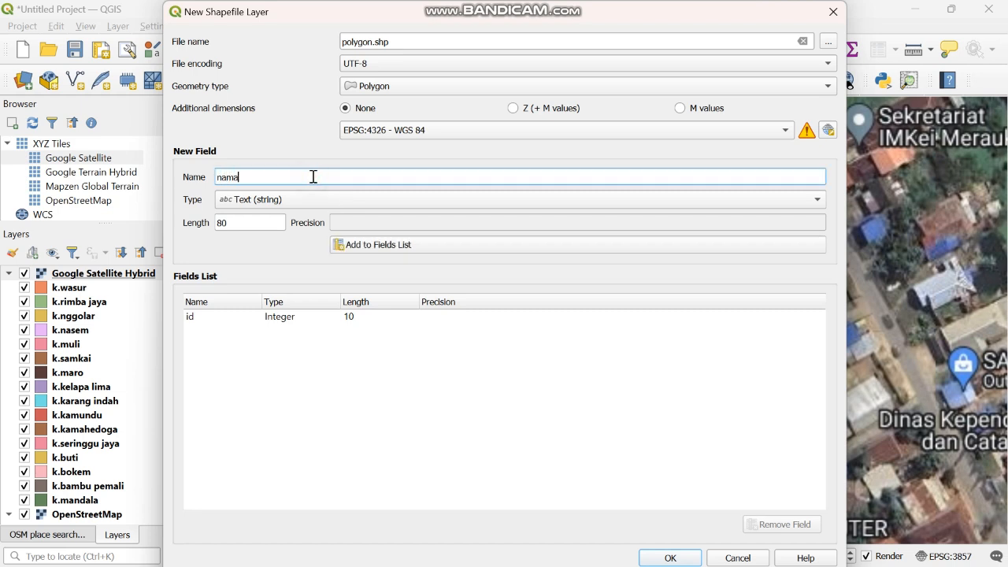
left_click(354, 246)
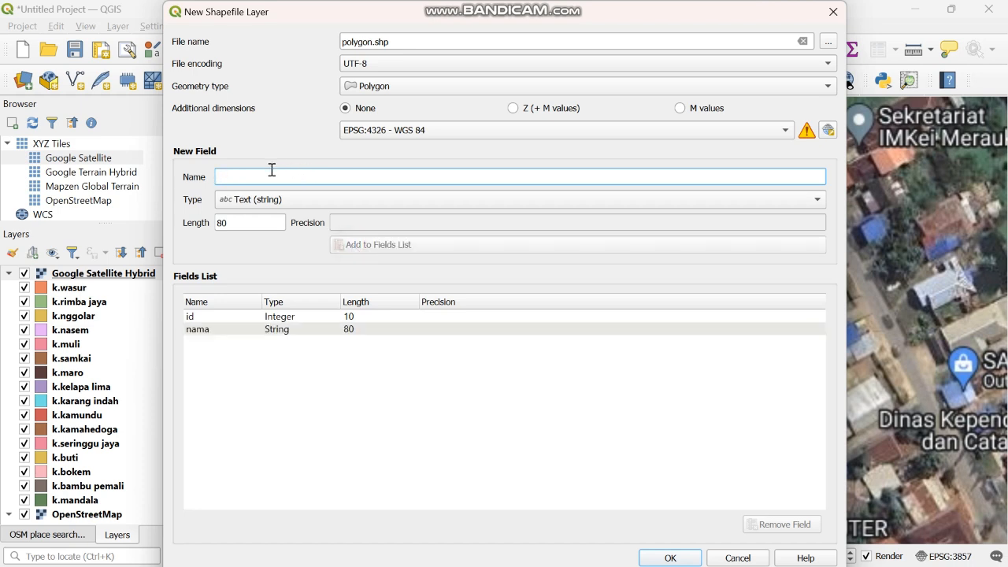
type("jenis")
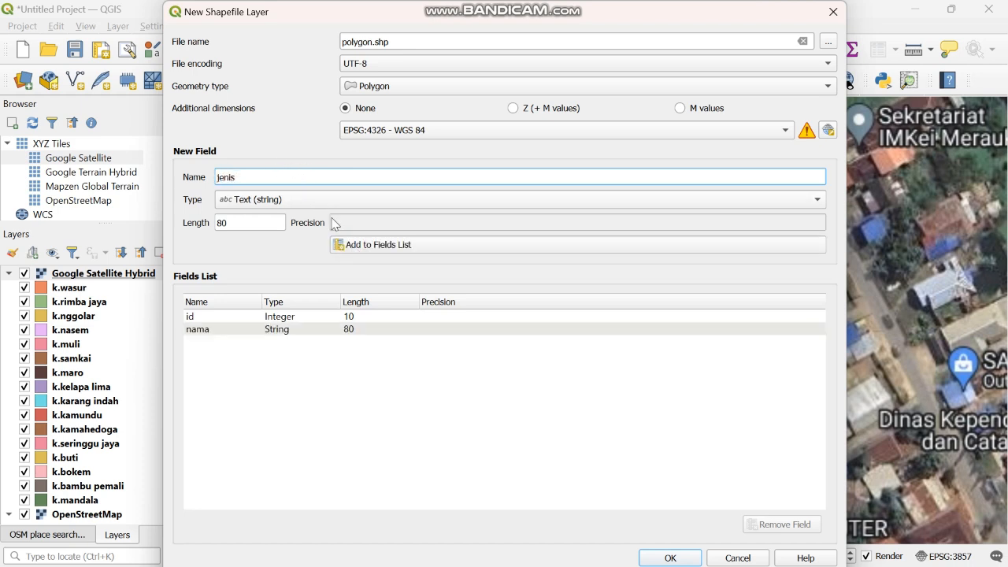
left_click(358, 243)
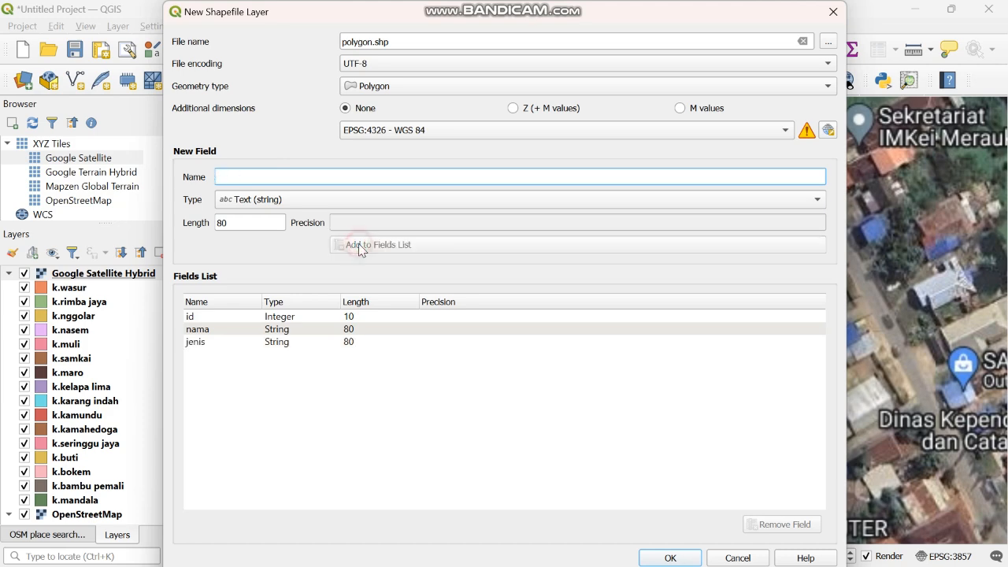
left_click(690, 557)
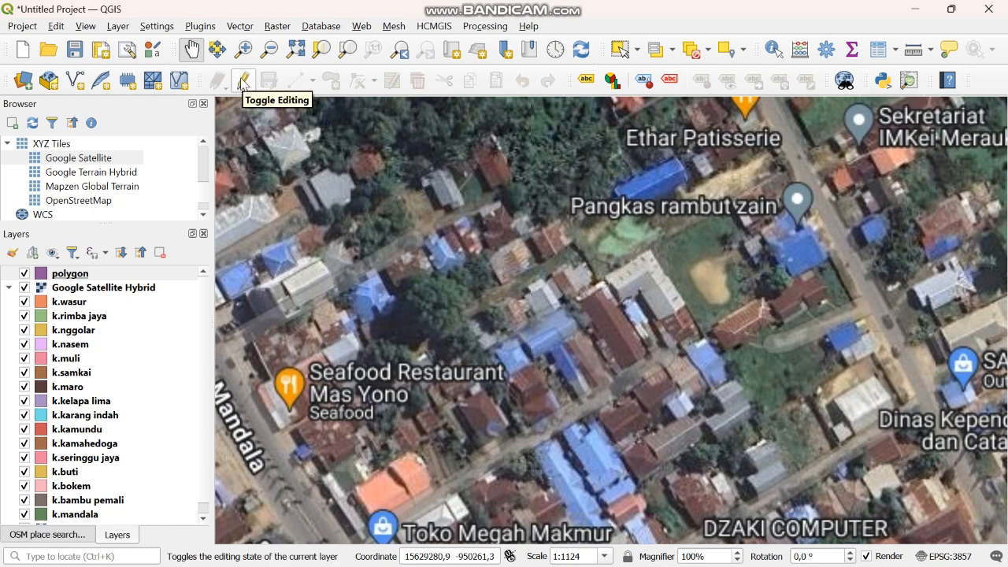
Make the polygon layer editable and digitize the narrow blue-roofed house east of Seafood Restaurant Mas Yono as a four-cornered polygon.
left_click(242, 82)
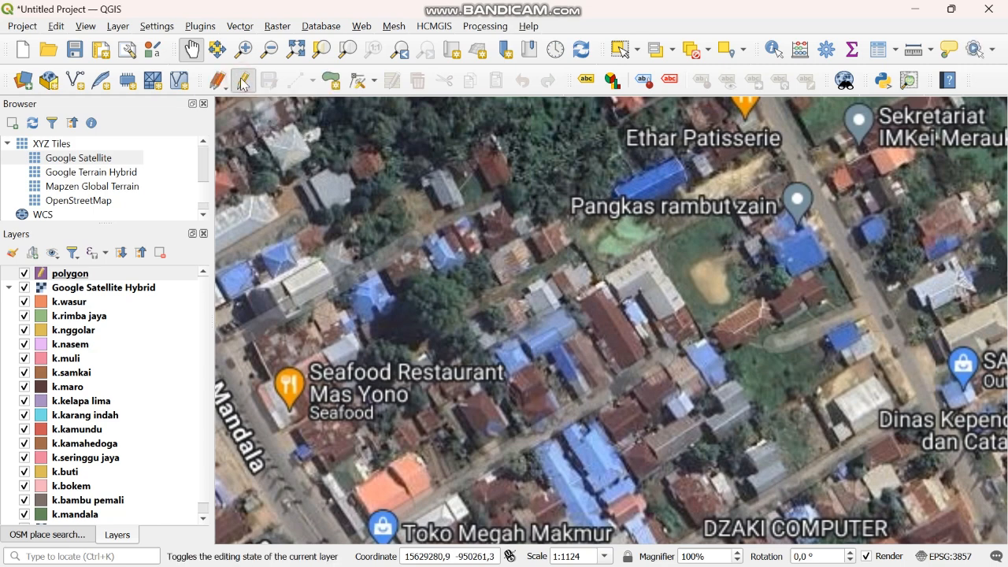
left_click(332, 82)
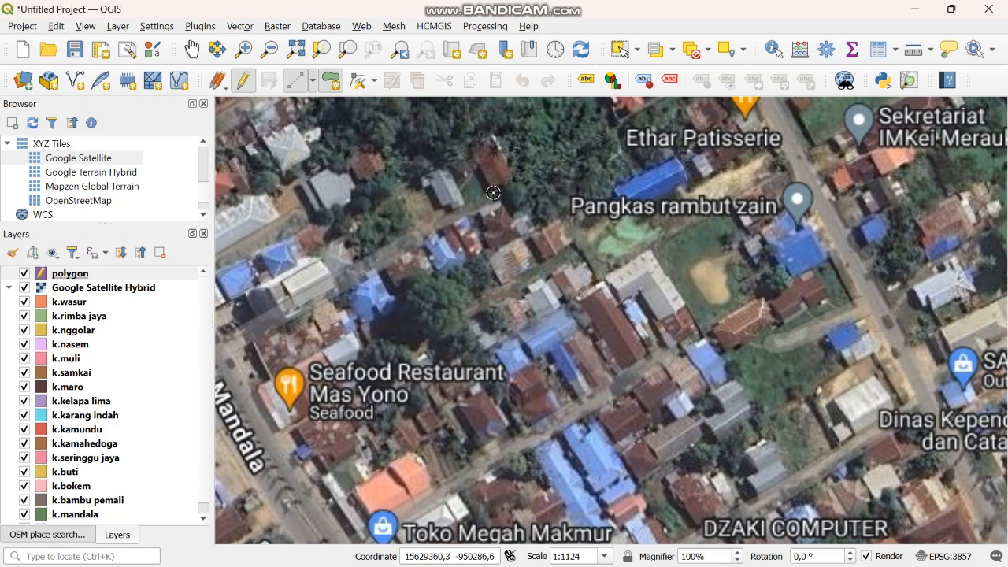
left_click(556, 346)
left_click(581, 376)
right_click(570, 379)
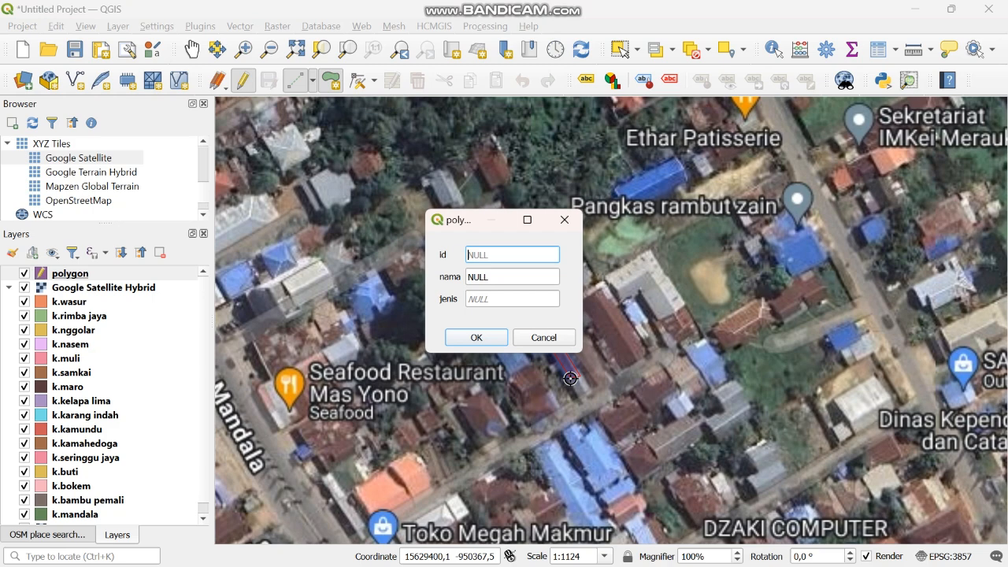
Enter the house's name as nama and rumah as jenis for the new house polygon.
left_click(520, 279)
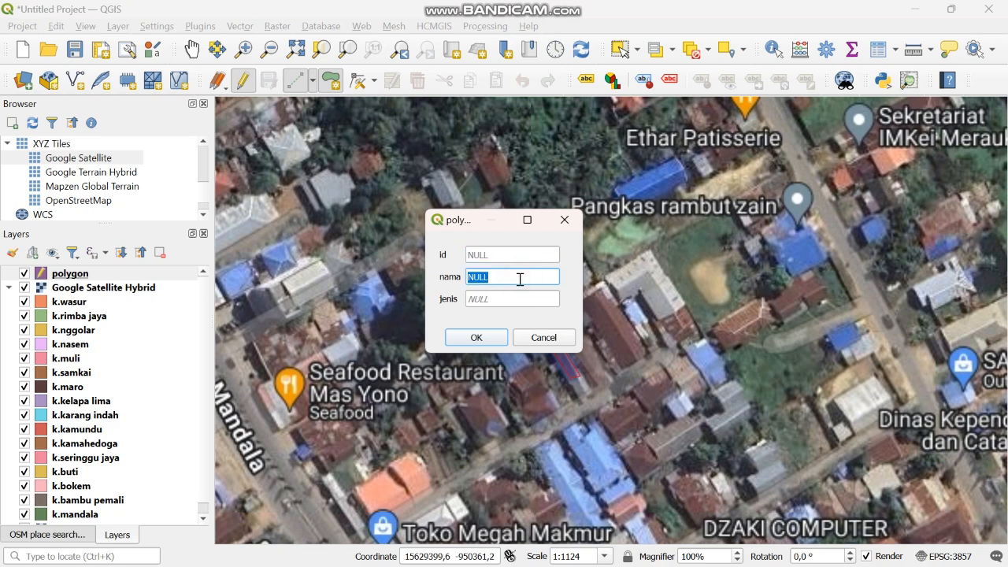
type("rumah una")
left_click(517, 298)
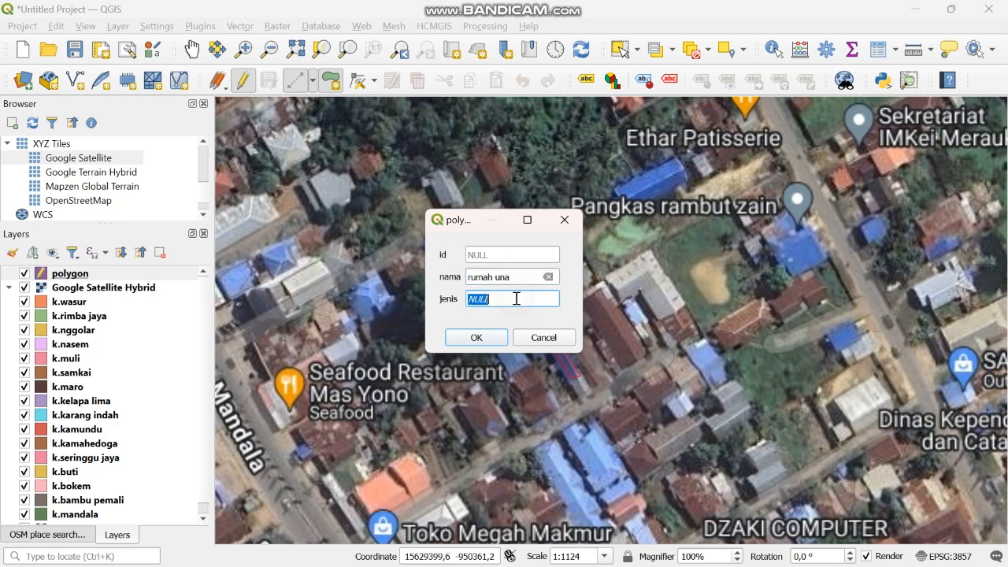
type("rumah")
left_click(476, 338)
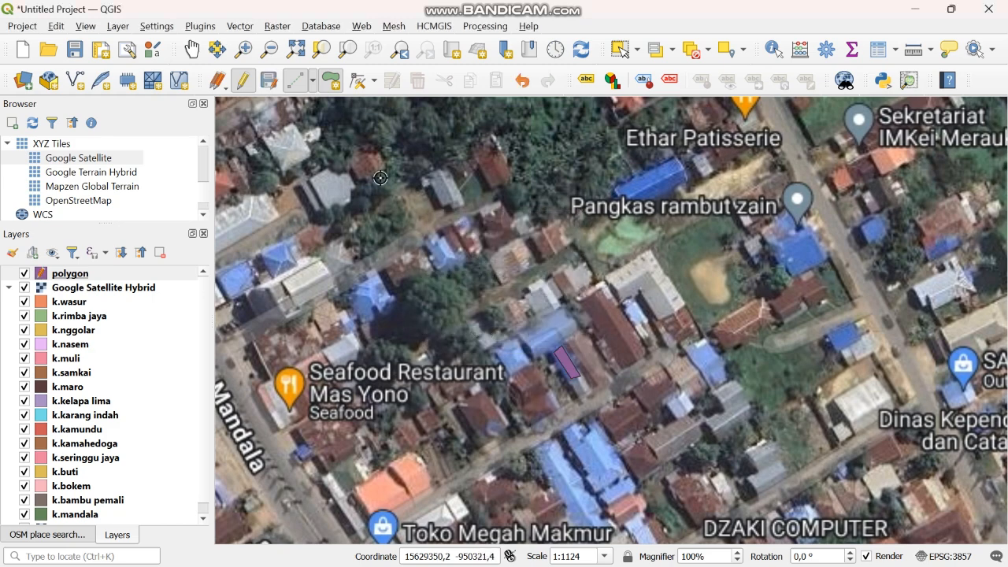
Digitize the Perpustakaan Daerah Merauke site beside Jl. Raya Mandala as a four-cornered polygon.
left_click(191, 50)
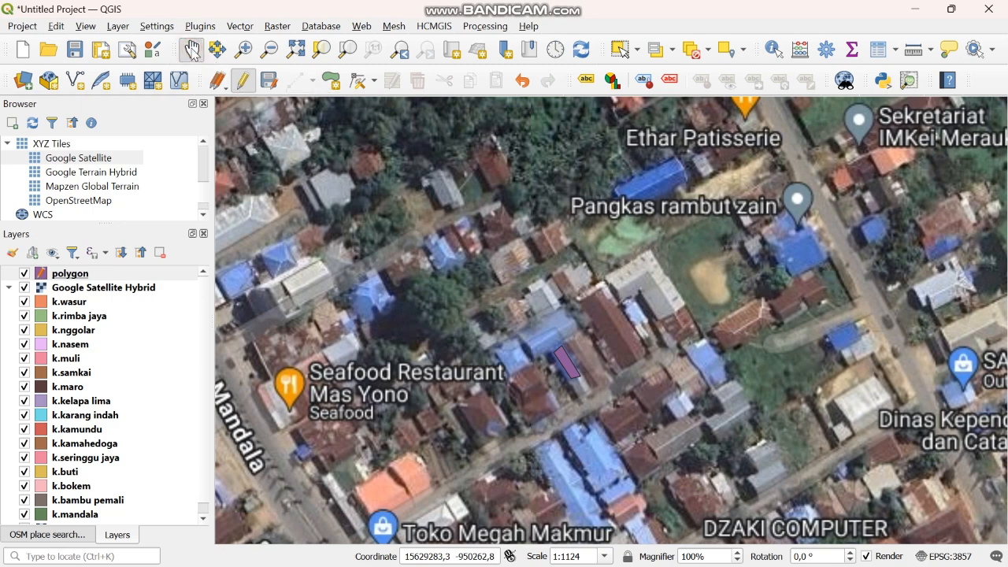
scroll(489, 284, "down", 2)
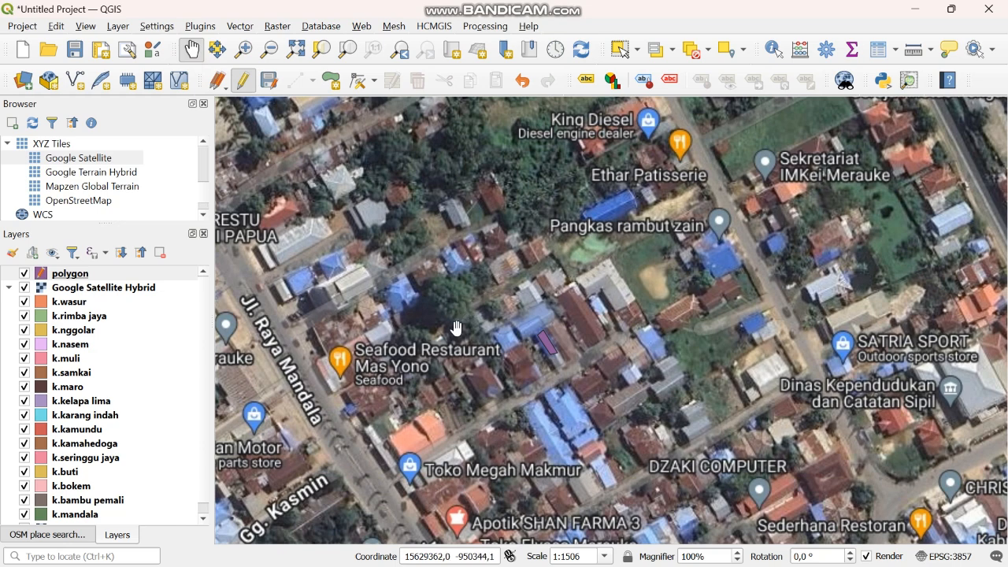
left_click_drag(437, 376, 476, 260)
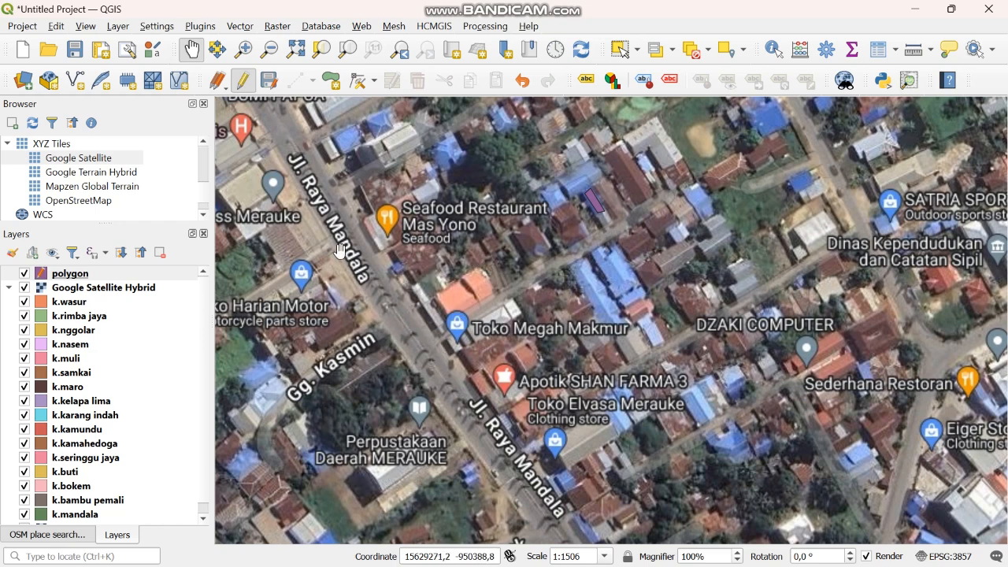
left_click(334, 84)
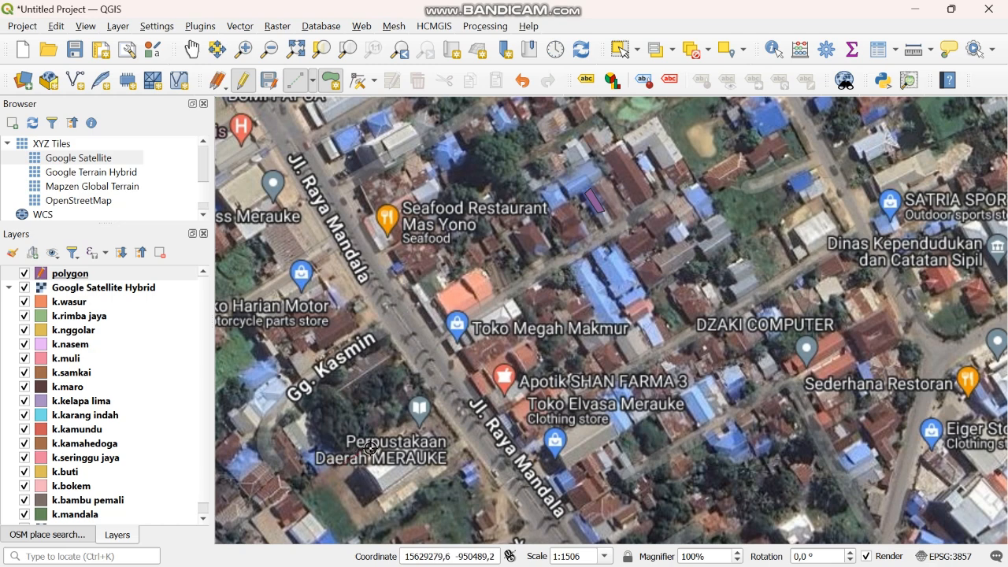
left_click(415, 414)
left_click(462, 466)
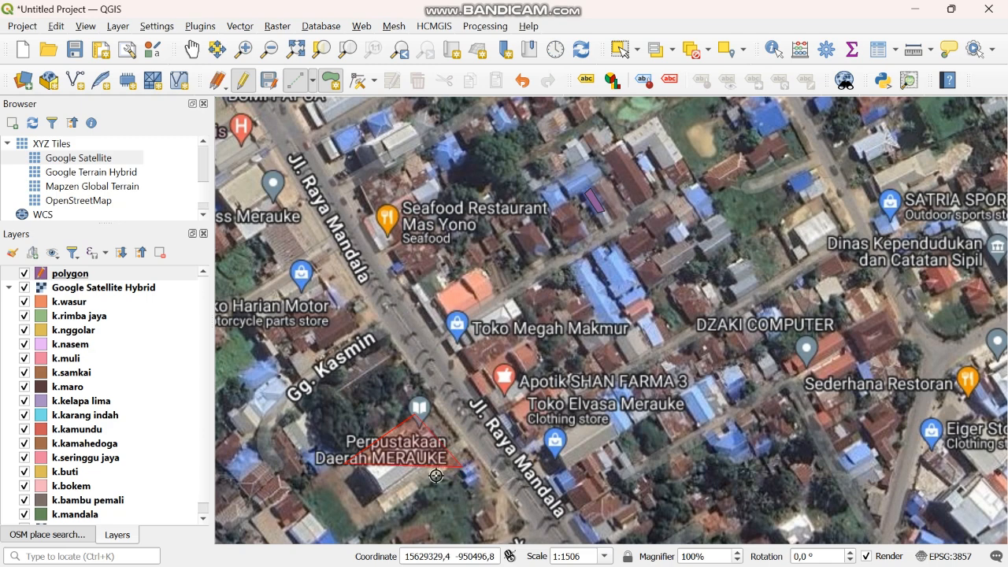
left_click(380, 517)
right_click(381, 517)
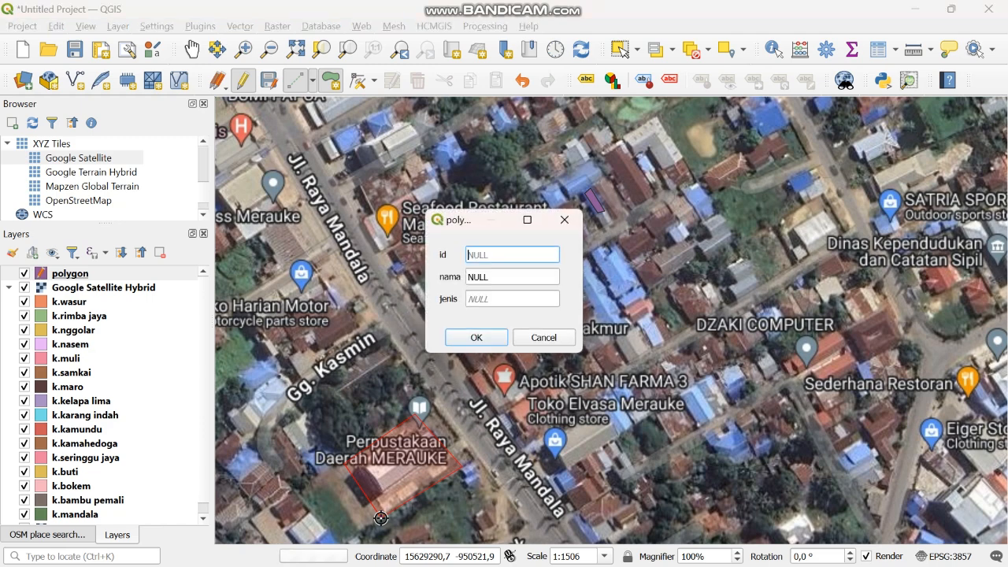
Set the library polygon's nama to perpustakaan daerah merauke.
left_click(514, 275)
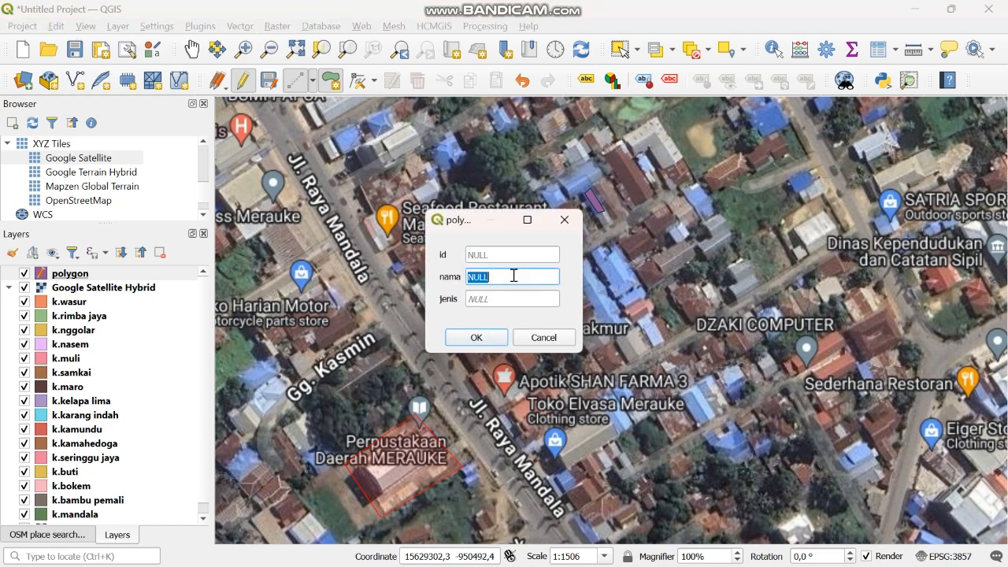
type("pe")
type("rpustakaan")
type(" daera")
type("h meray")
key("BackSpace")
type("uke")
left_click(501, 299)
type("pe")
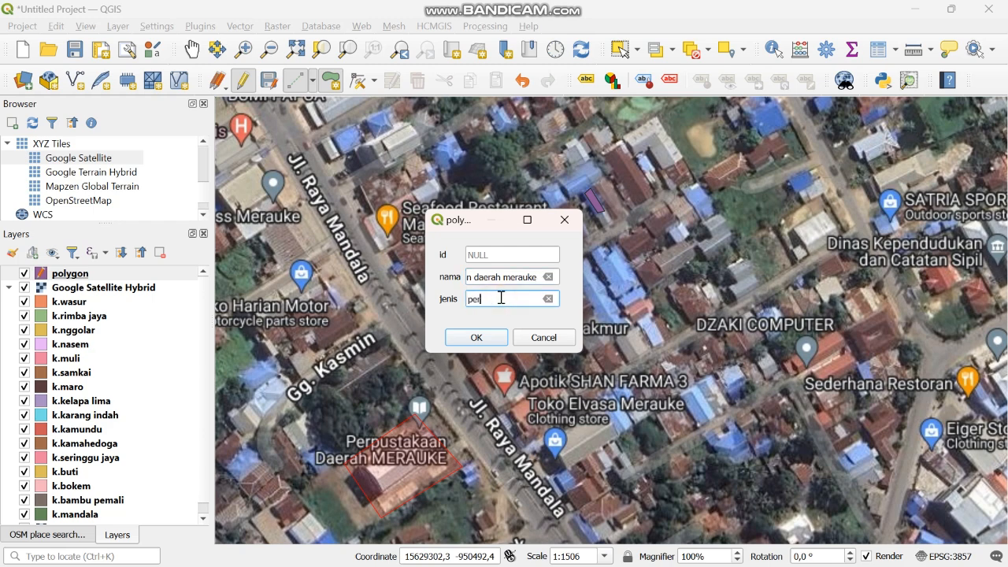
type("rpustakaan")
key("BackSpace")
key("BackSpace")
key("BackSpace")
key("BackSpace")
key("BackSpace")
key("BackSpace")
key("BackSpace")
key("BackSpace")
key("BackSpace")
key("BackSpace")
key("BackSpace")
Set the library polygon's jenis to fasilitas umum and save its attributes.
type("fasilitas umu")
left_click(477, 338)
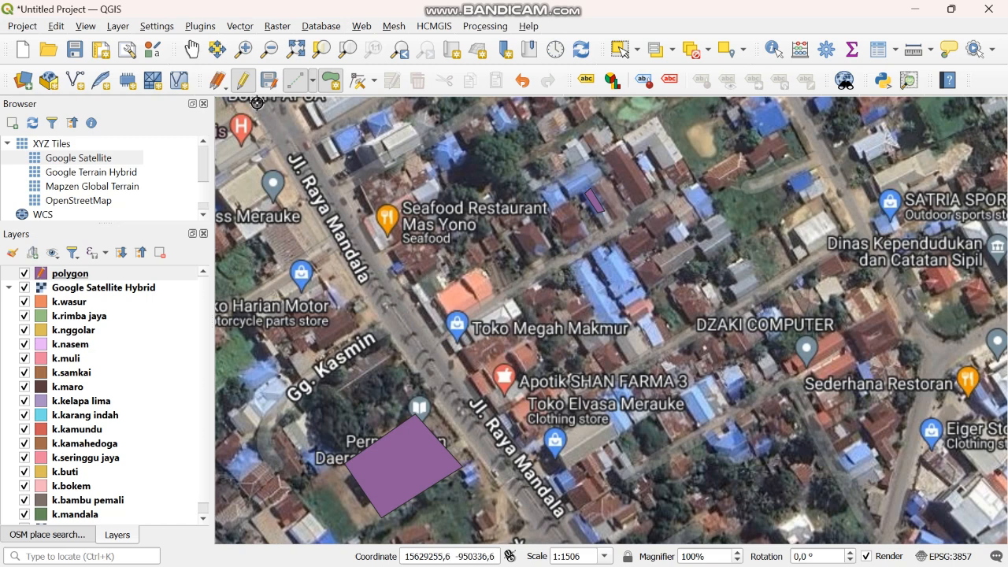
Digitize the Masjid Al Hikmah building south of Jl. Gak as a four-cornered polygon.
left_click(192, 49)
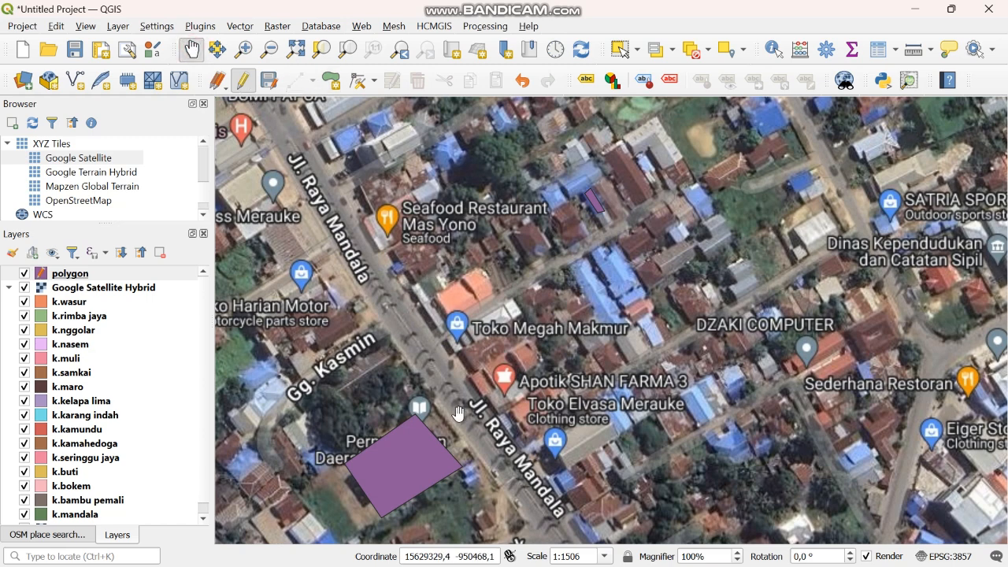
left_click_drag(454, 413, 373, 181)
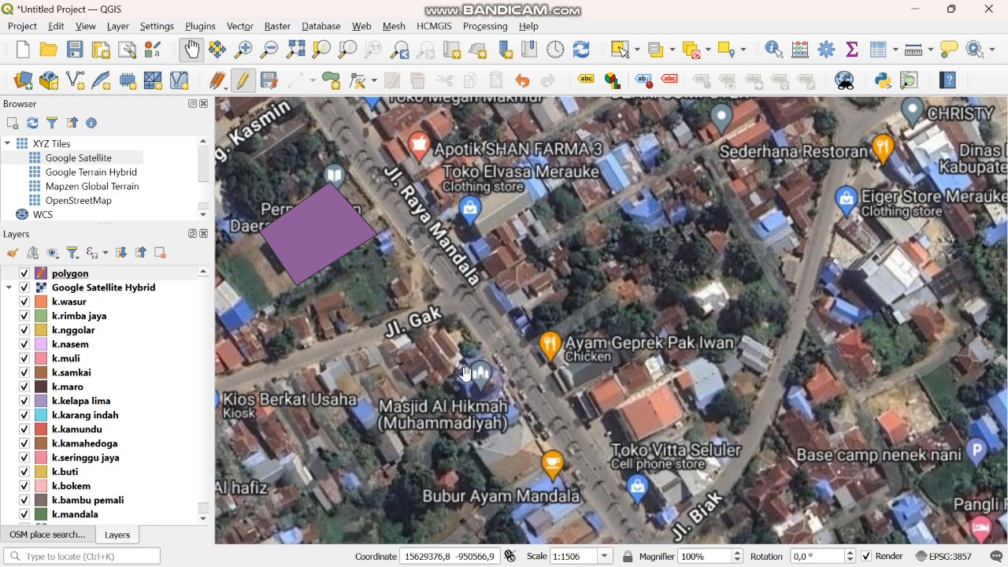
left_click(331, 81)
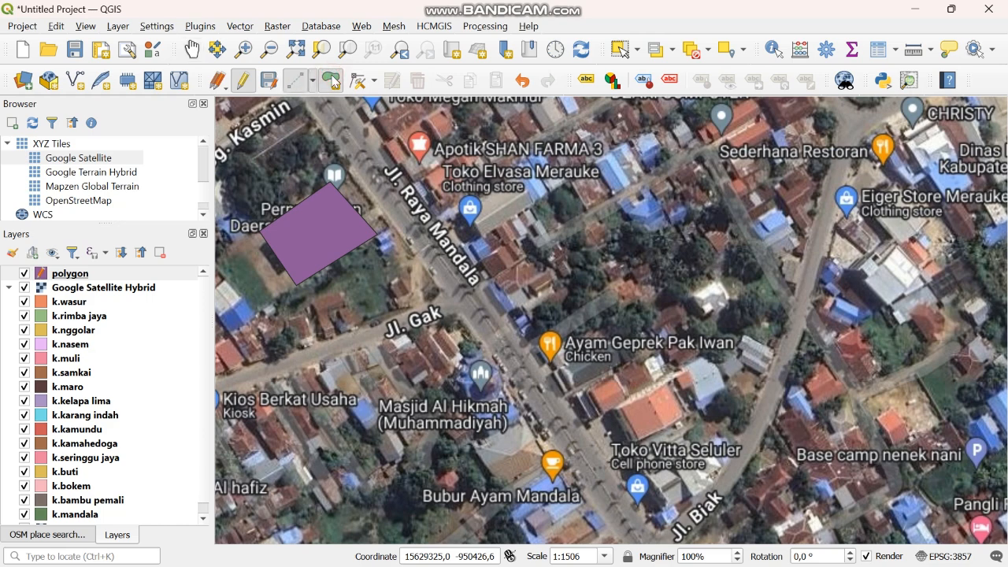
left_click(457, 375)
left_click(485, 356)
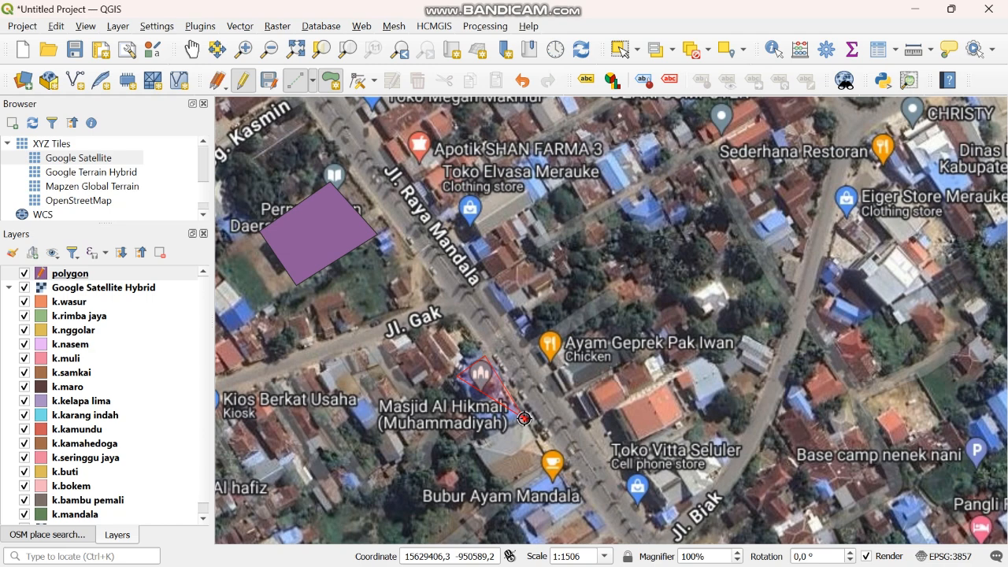
left_click(524, 418)
right_click(483, 434)
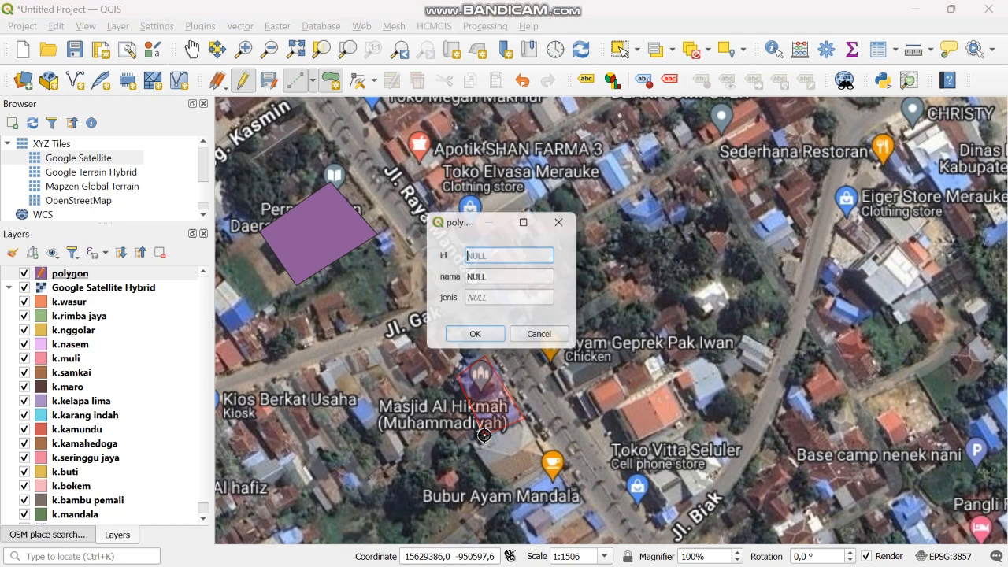
Set the mosque polygon's nama to masjid al-hikmah and its jenis to tempat ibadah.
left_click(508, 277)
double_click(508, 276)
key("BackSpace")
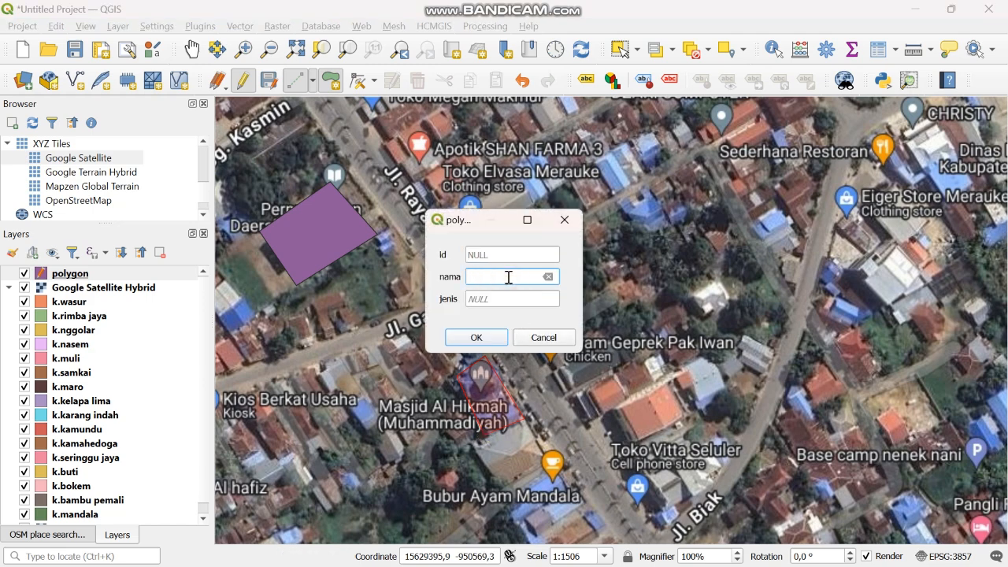
type("masjid al-hikmah")
left_click(499, 297)
key("BackSpace")
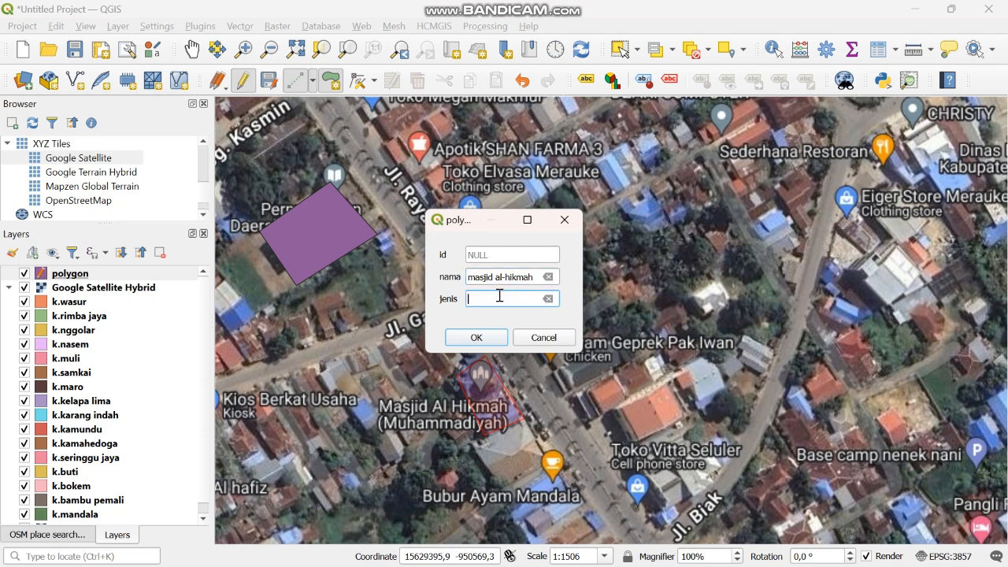
type("tempat ibadan")
left_click(477, 337)
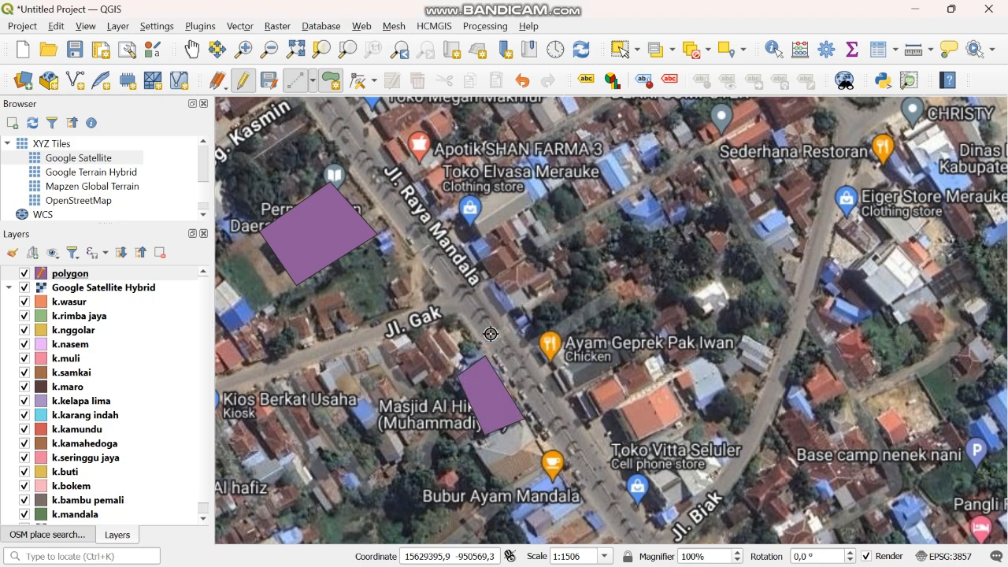
left_click(195, 54)
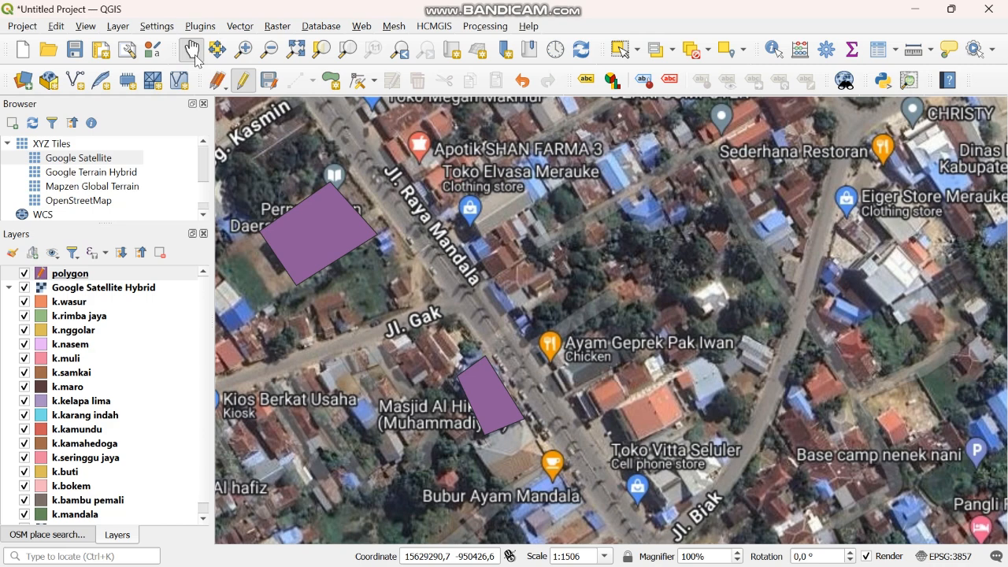
scroll(441, 369, "down", 3)
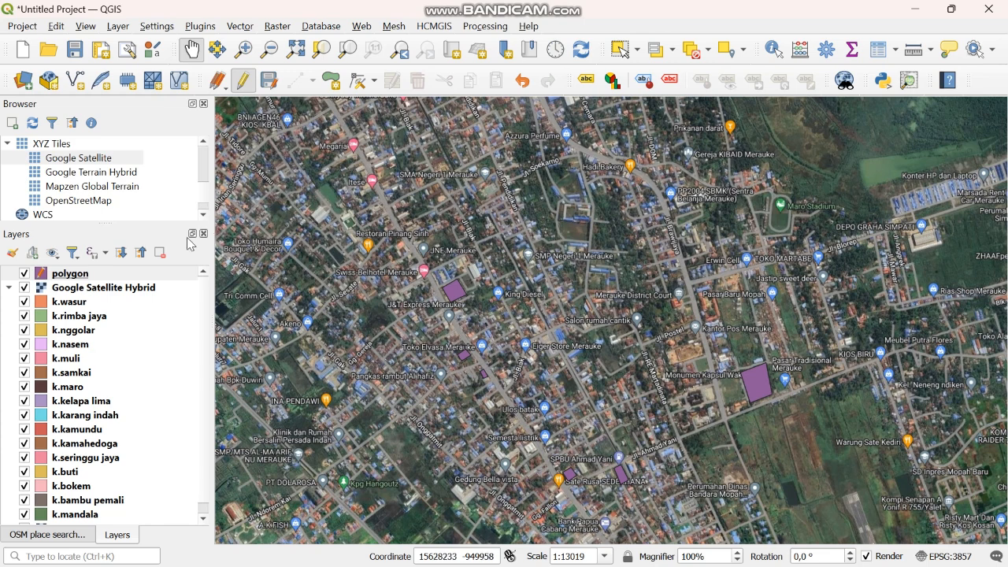
Review the polygon layer's attribute table and close it.
right_click(67, 281)
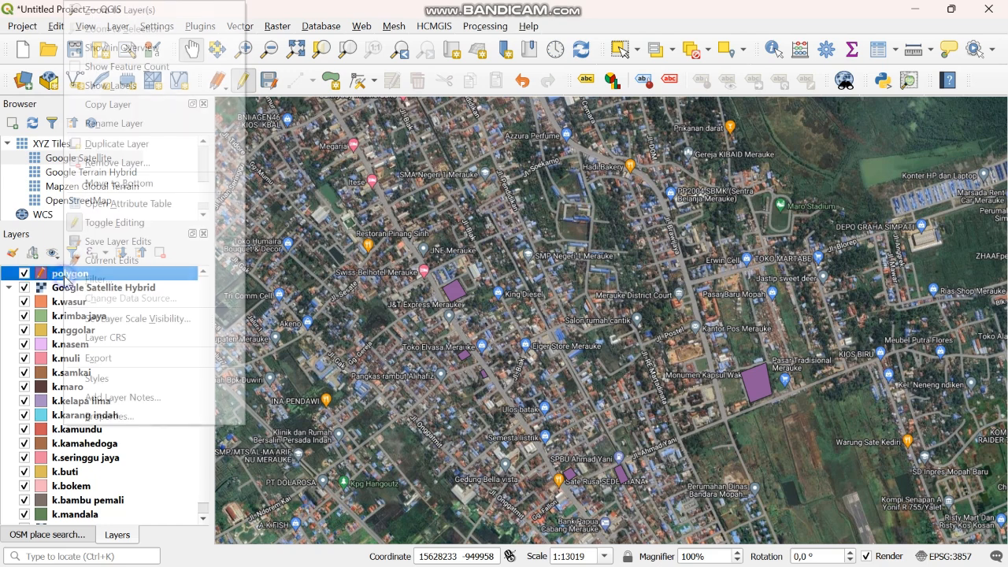
left_click(99, 207)
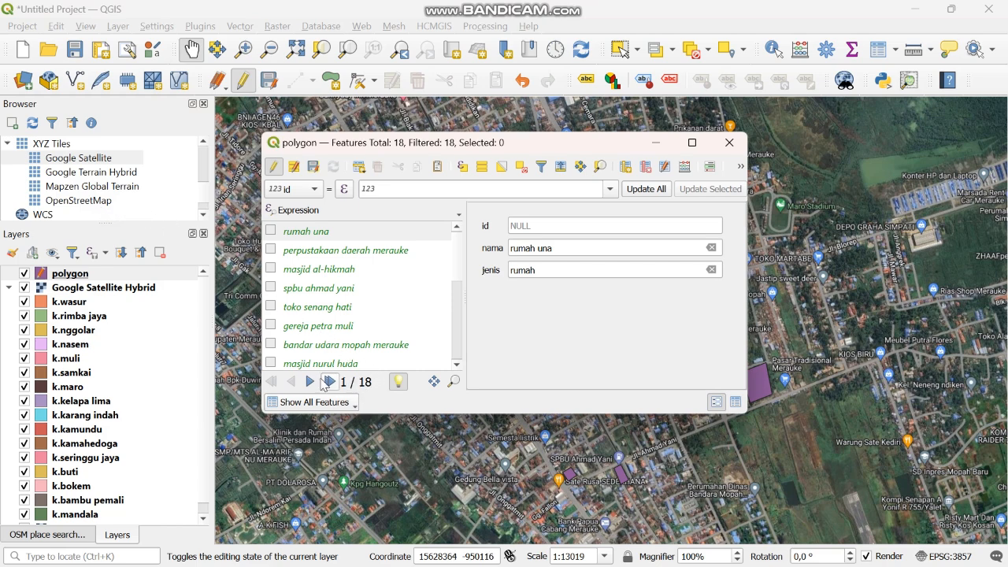
left_click(729, 143)
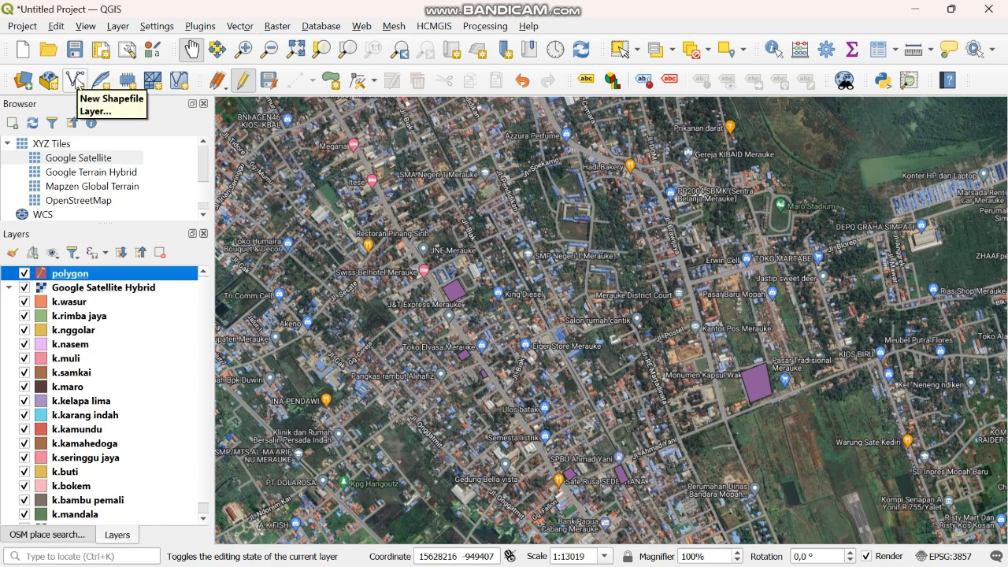
Define a new shapefile layer named rute with LineString geometry.
left_click(76, 81)
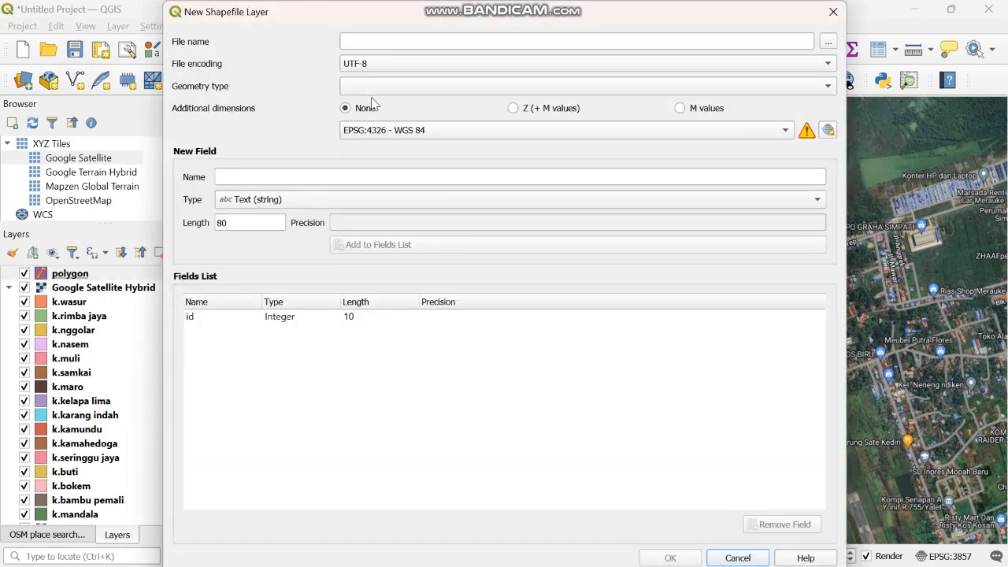
left_click(390, 36)
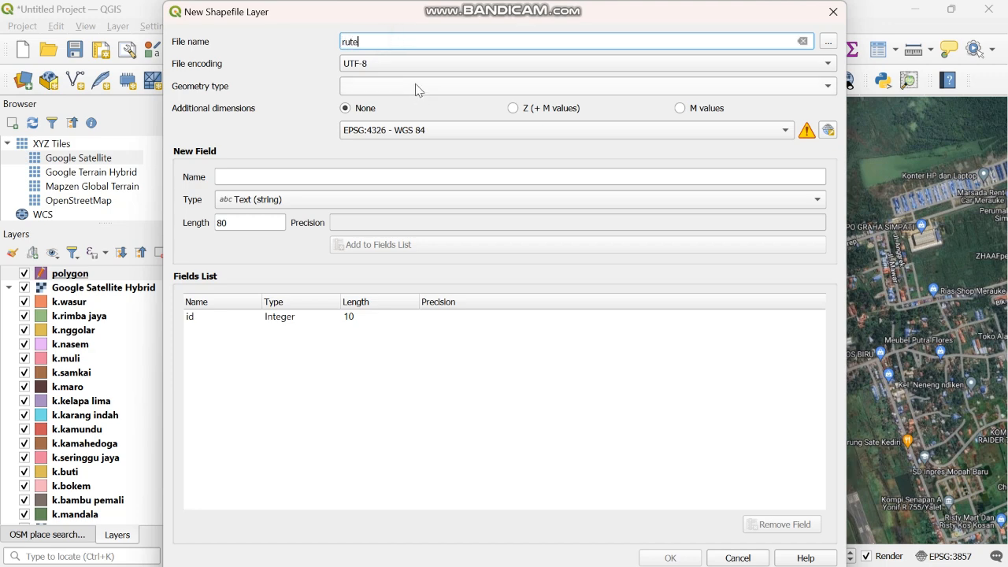
left_click(831, 87)
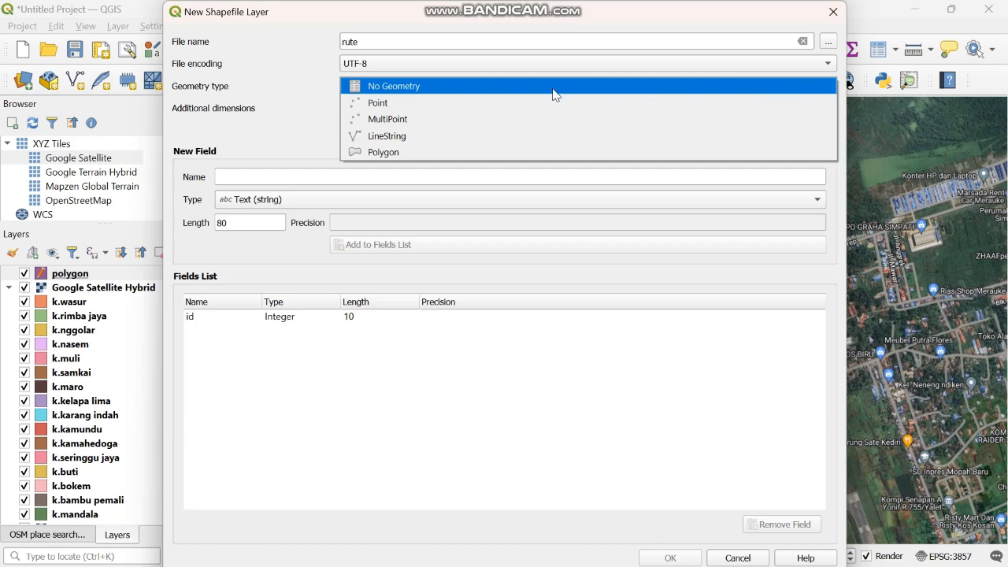
left_click(447, 137)
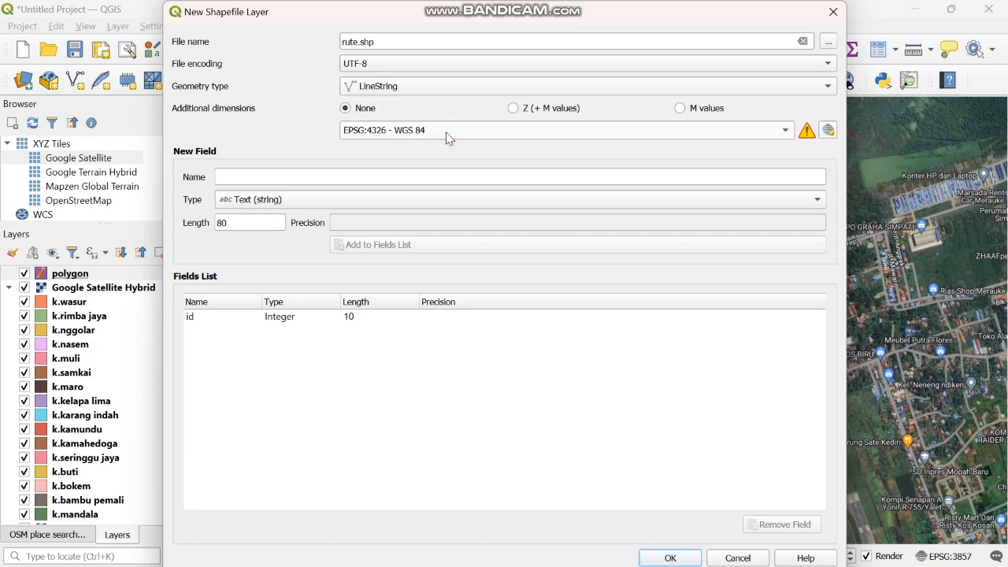
Add a text field nama with length 80 to the rute shapefile and create the layer.
left_click(368, 180)
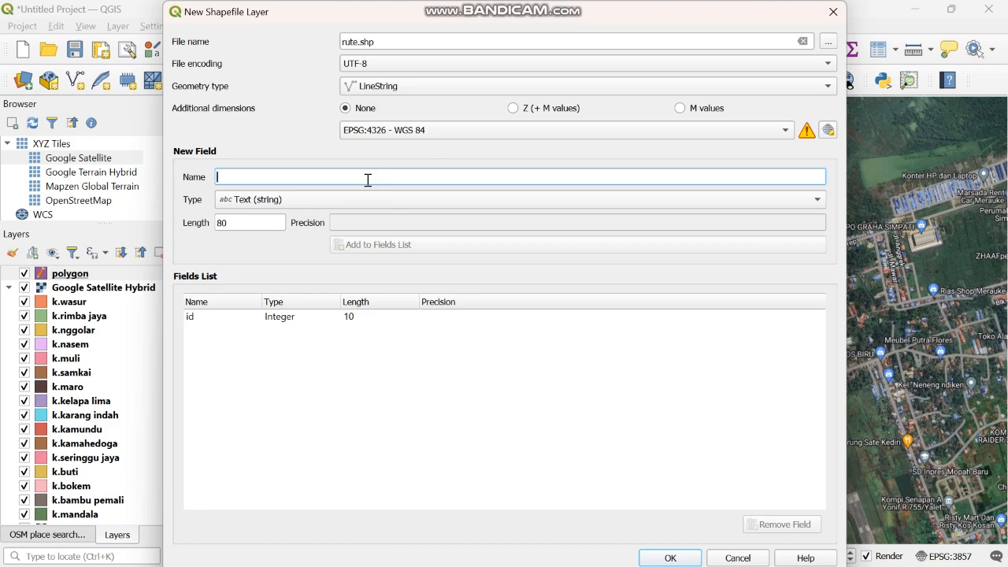
type("nama")
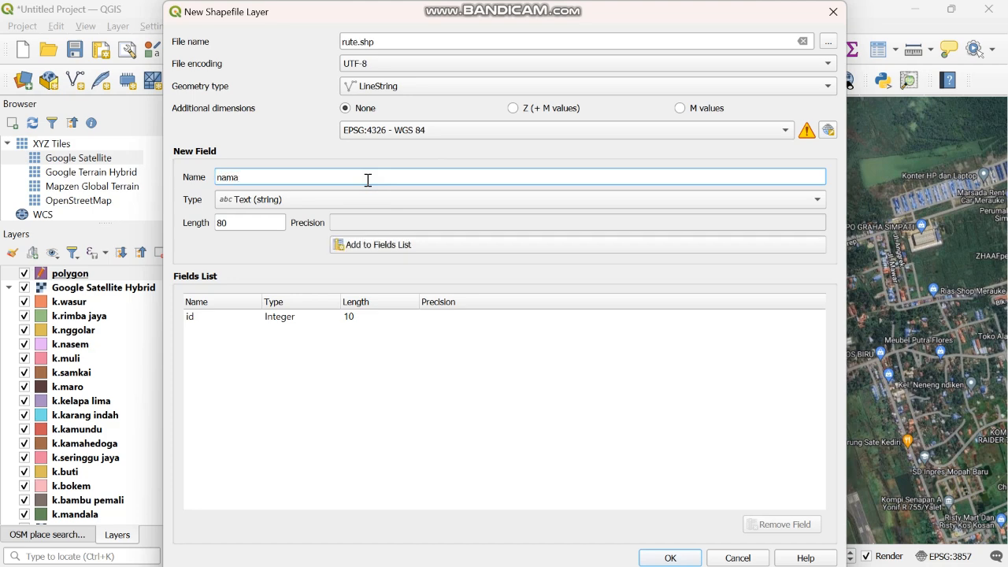
left_click(374, 248)
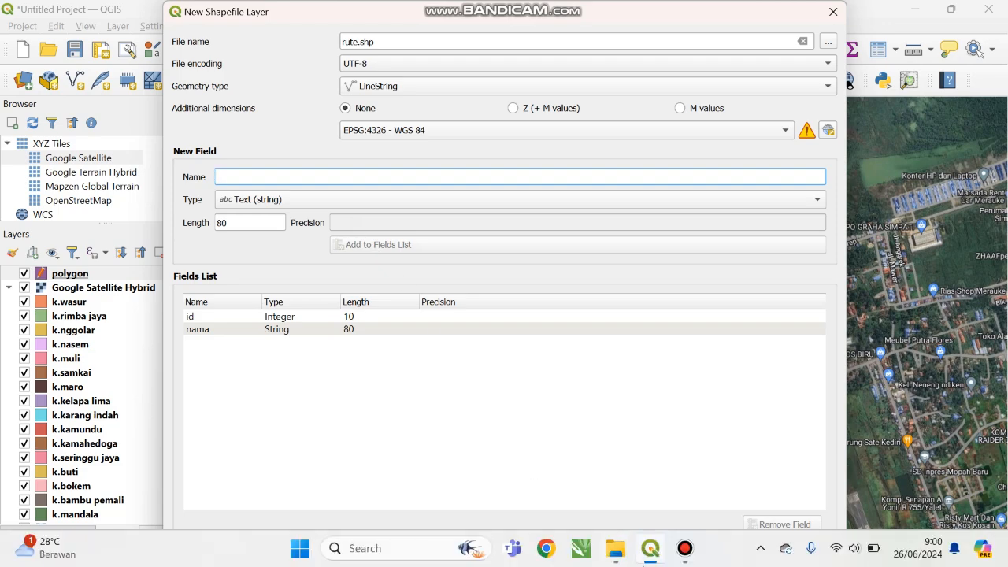
left_click(670, 557)
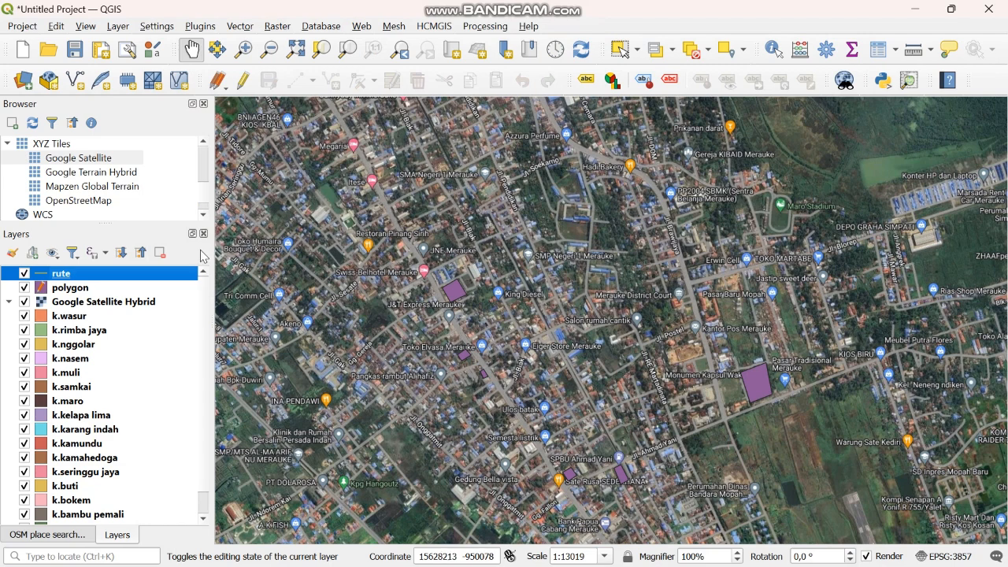
Add the Google Terrain Hybrid basemap from HCMGIS to the project.
left_click(426, 27)
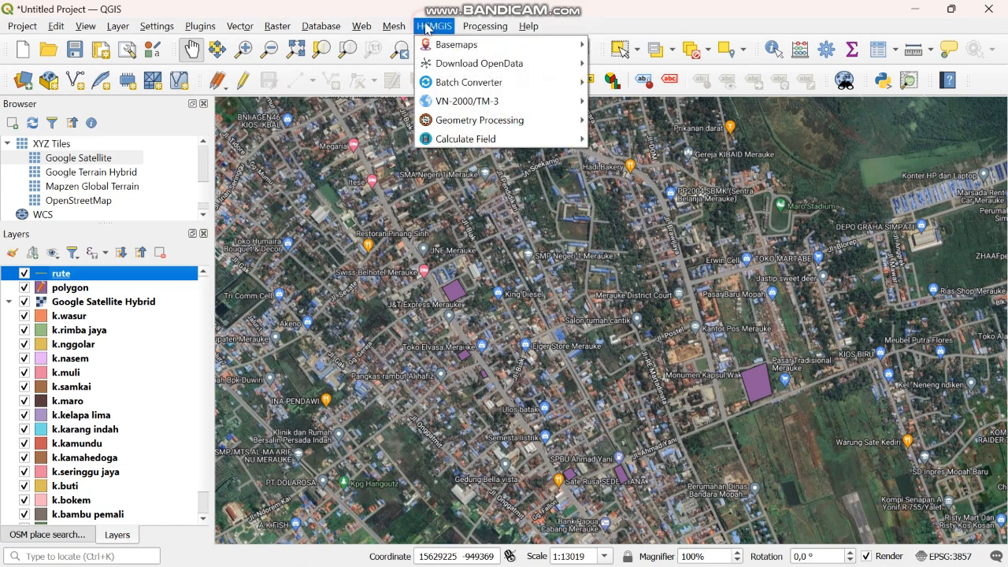
mouse_move(445, 45)
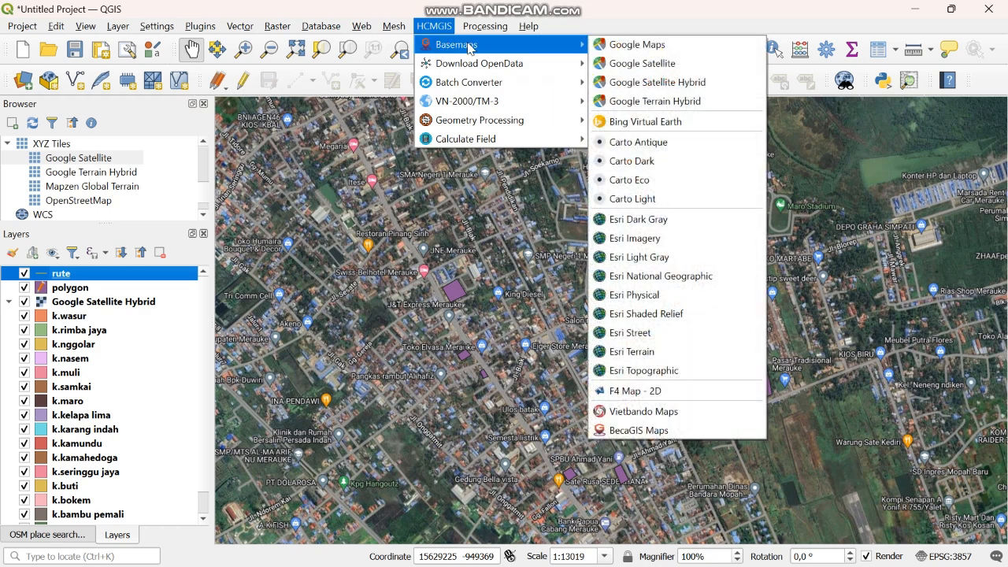
left_click(663, 102)
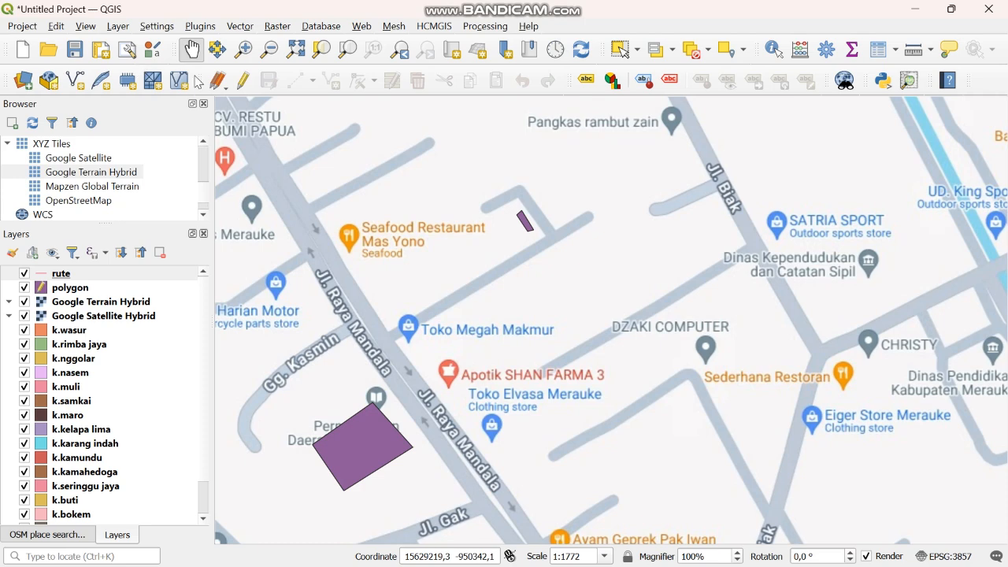
Enable editing on rute and digitize the alley from the small house polygon to Jl. Raya Mandala as a straight line segment.
left_click(243, 82)
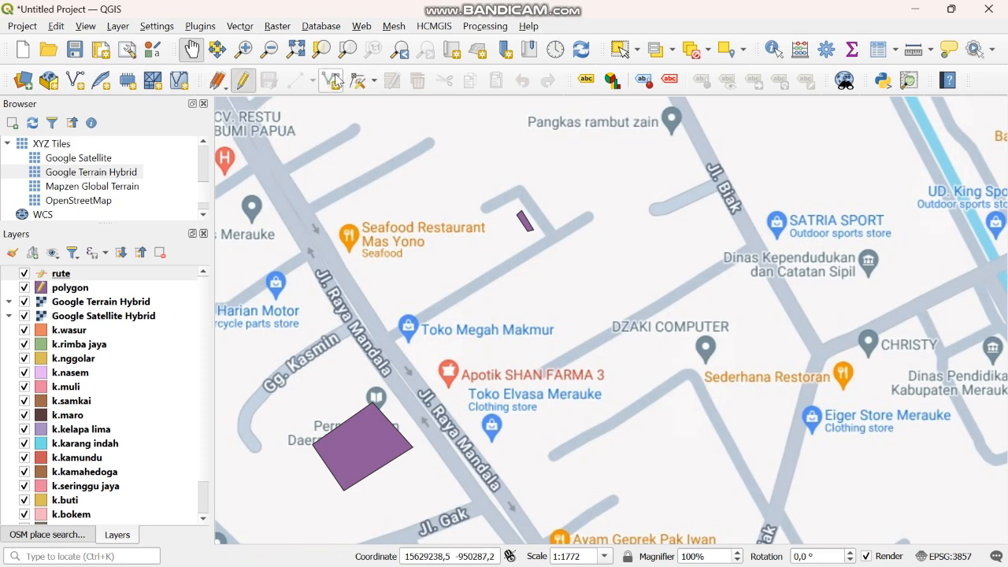
key("ctrl+.")
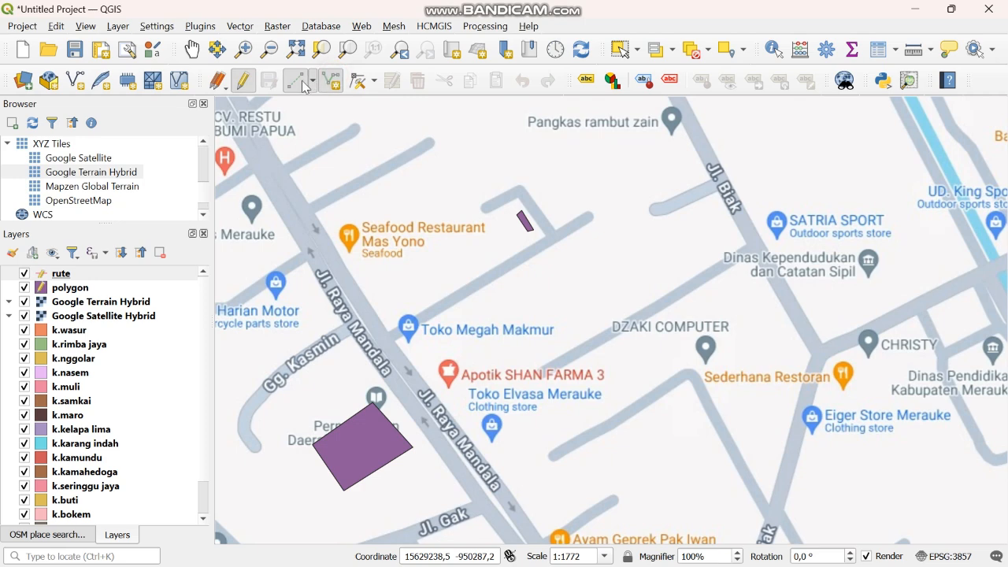
left_click(314, 82)
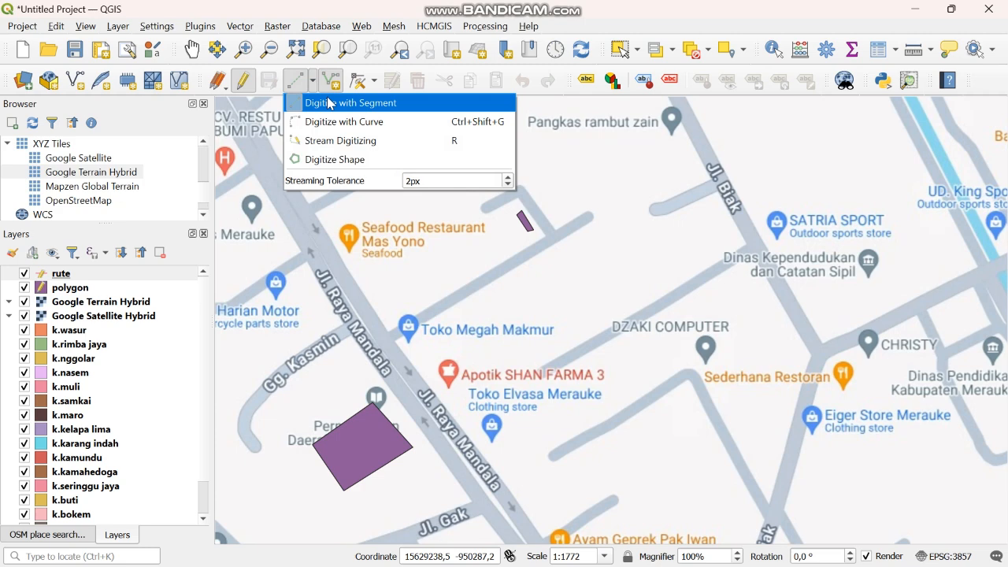
left_click(327, 103)
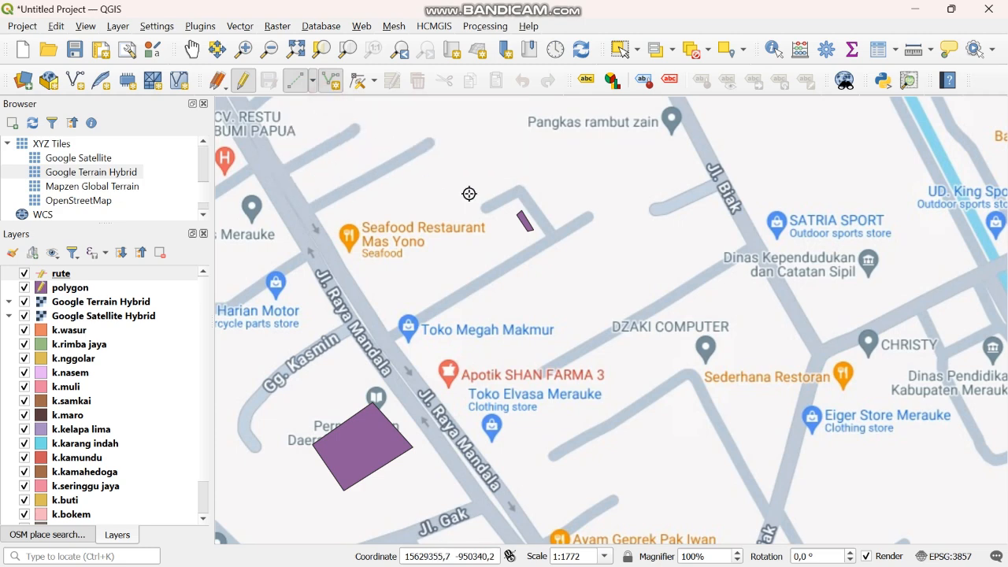
left_click(539, 246)
left_click(383, 343)
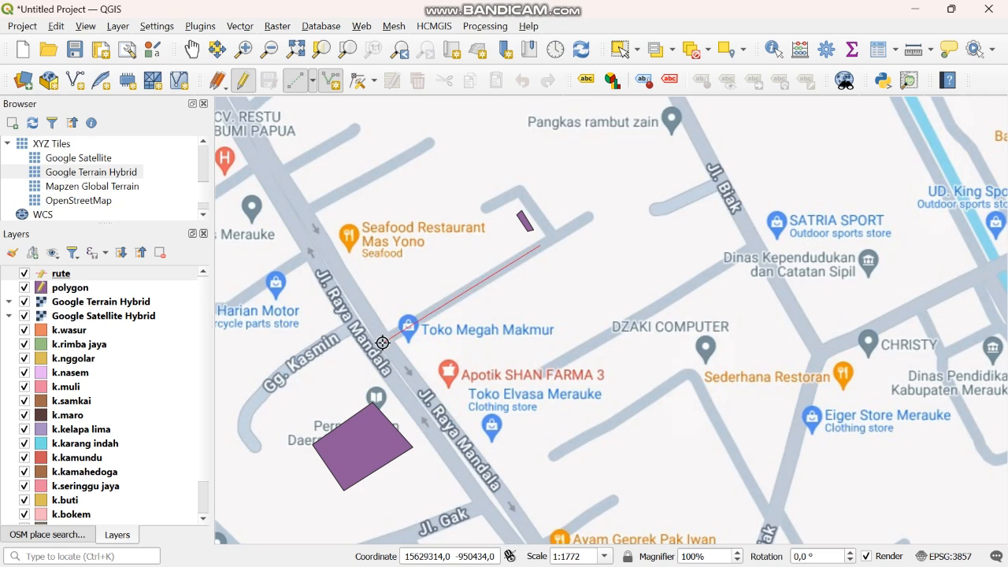
right_click(383, 342)
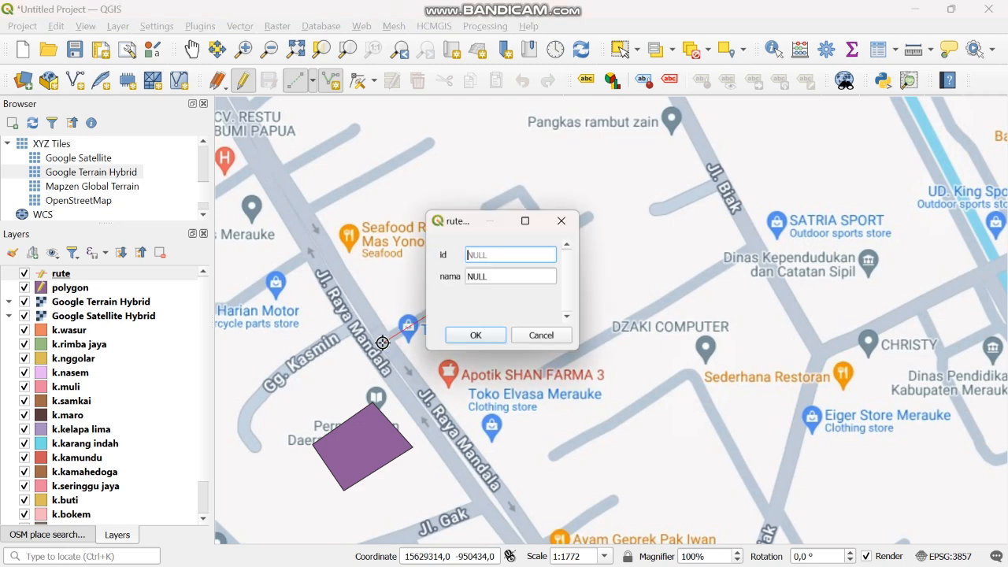
Set the alley line's nama to gang nusantara and save its attributes.
left_click(496, 275)
type("gang nusantara")
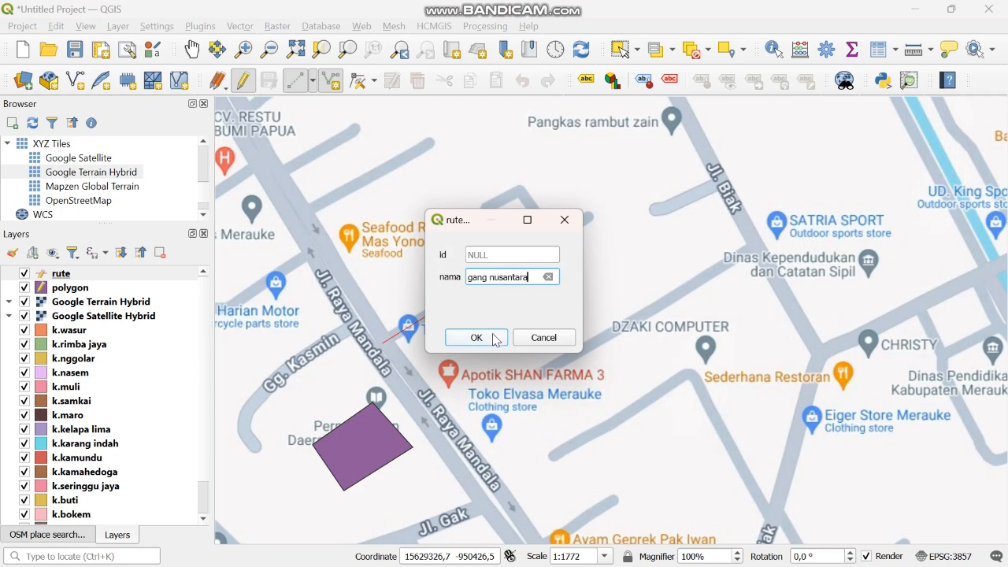
left_click(476, 337)
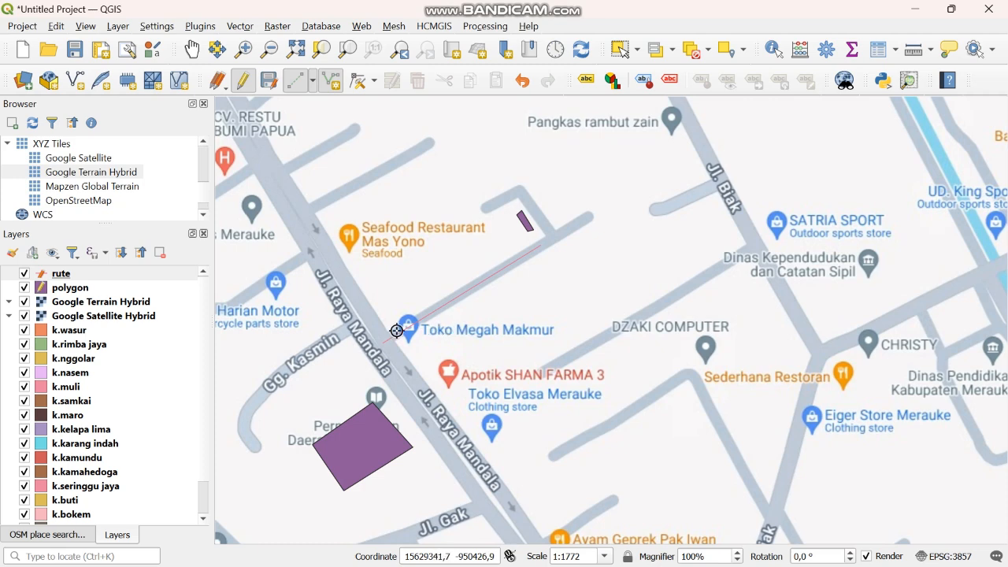
Begin a new line at the alley's junction and trace Jl. Raya Mandala southeast to the Jl. Biak junction.
left_click(194, 52)
left_click_drag(432, 371, 343, 191)
left_click(296, 81)
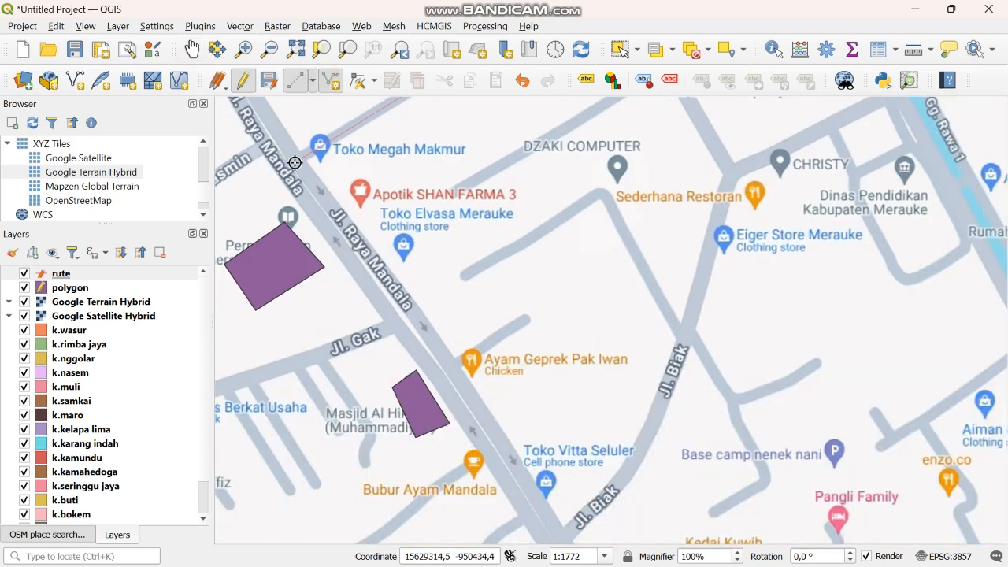
left_click(294, 162)
left_click(443, 358)
left_click(554, 528)
Continue tracing Jl. Raya Mandala southeast from Jl. Biak past RKD Coffee to Basecamp Cafe.
left_click(191, 49)
left_click_drag(528, 491, 364, 198)
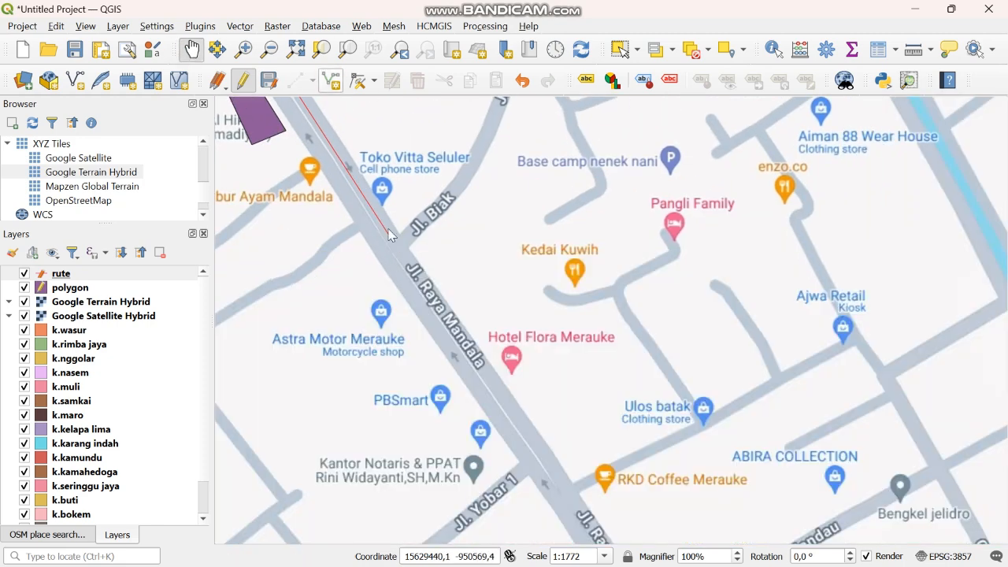
left_click(330, 80)
left_click(596, 532)
left_click(191, 50)
left_click_drag(535, 504, 347, 198)
left_click_drag(561, 406, 518, 387)
left_click(331, 80)
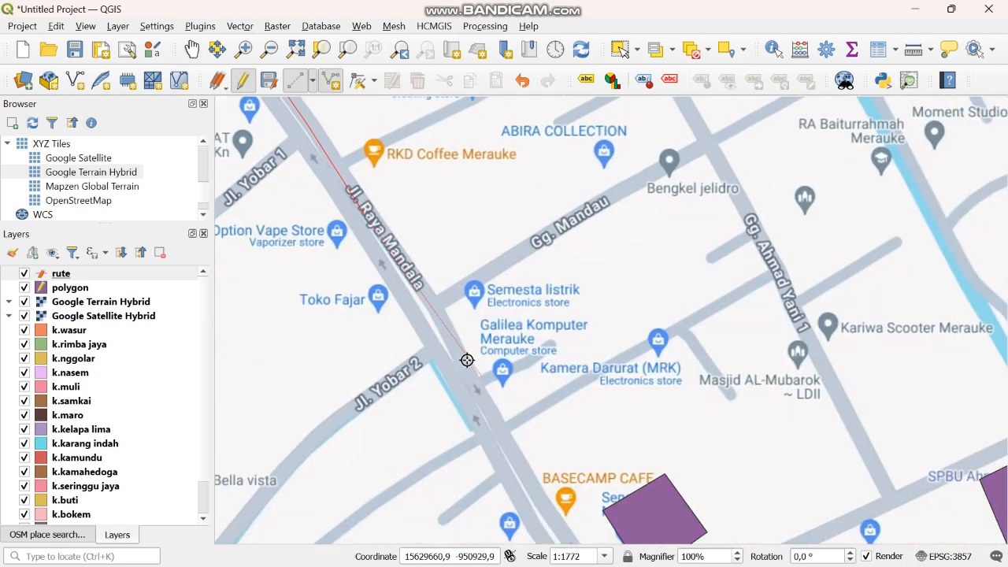
left_click(549, 517)
Extend the Jl. Raya Mandala line from Basecamp Cafe past Jl. Ahmad Yani and Bank Papua to Total Motor.
left_click(192, 49)
left_click_drag(571, 539, 354, 153)
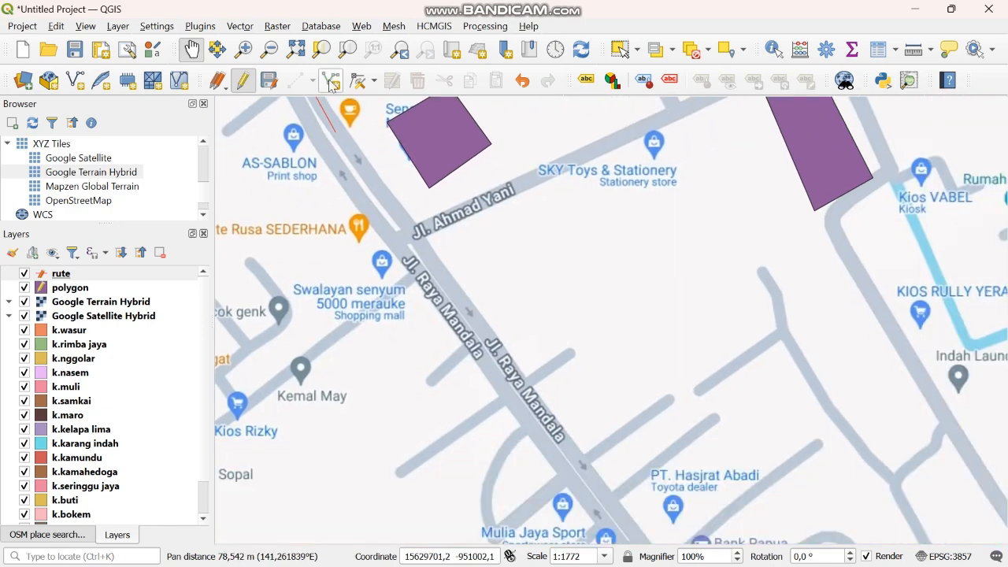
left_click(331, 82)
left_click(642, 541)
left_click(191, 50)
left_click_drag(555, 472, 395, 206)
left_click_drag(538, 333, 365, 198)
left_click(331, 80)
left_click(398, 254)
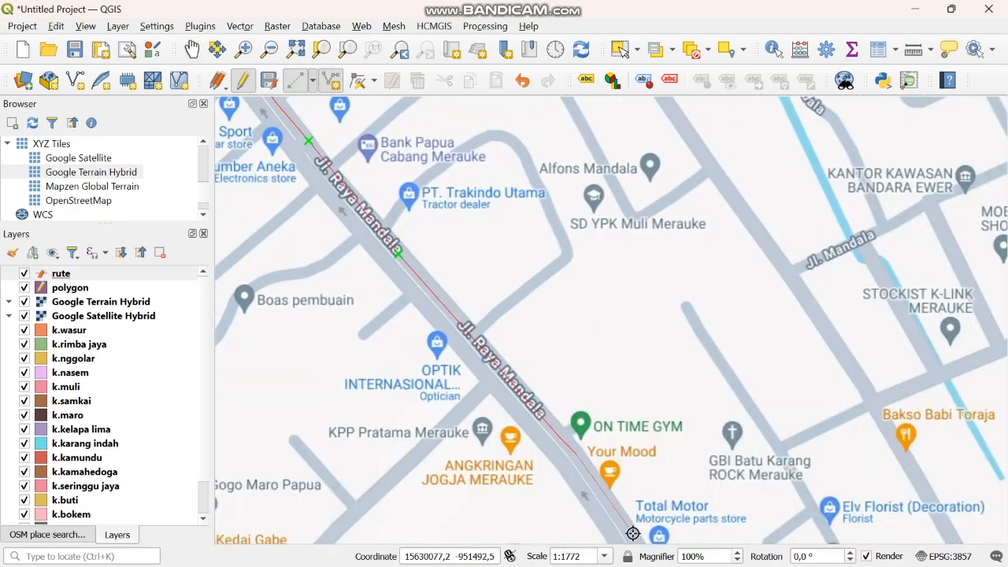
left_click(632, 533)
Extend the Jl. Raya Mandala line from Total Motor past the church polygon to just beyond ATM BRI.
left_click(191, 50)
left_click_drag(701, 535, 392, 123)
left_click(331, 81)
left_click(392, 239)
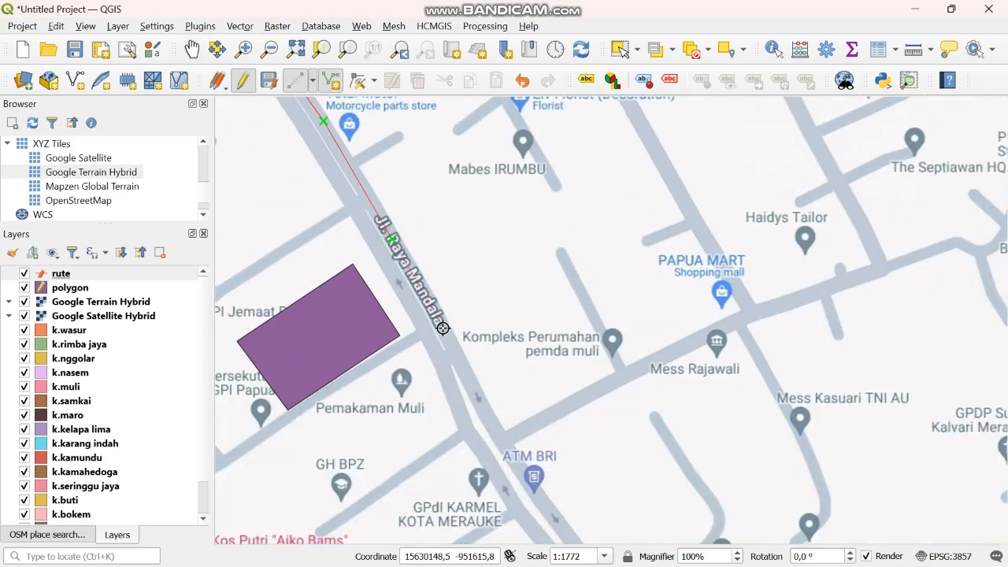
left_click(498, 434)
left_click(574, 540)
Trace Jl. Raya Mandala further southeast past Bank BPR Irian Sentosa and Borderdrink to UD. Amiro.
left_click(191, 50)
left_click_drag(598, 488, 480, 263)
left_click_drag(584, 353, 460, 162)
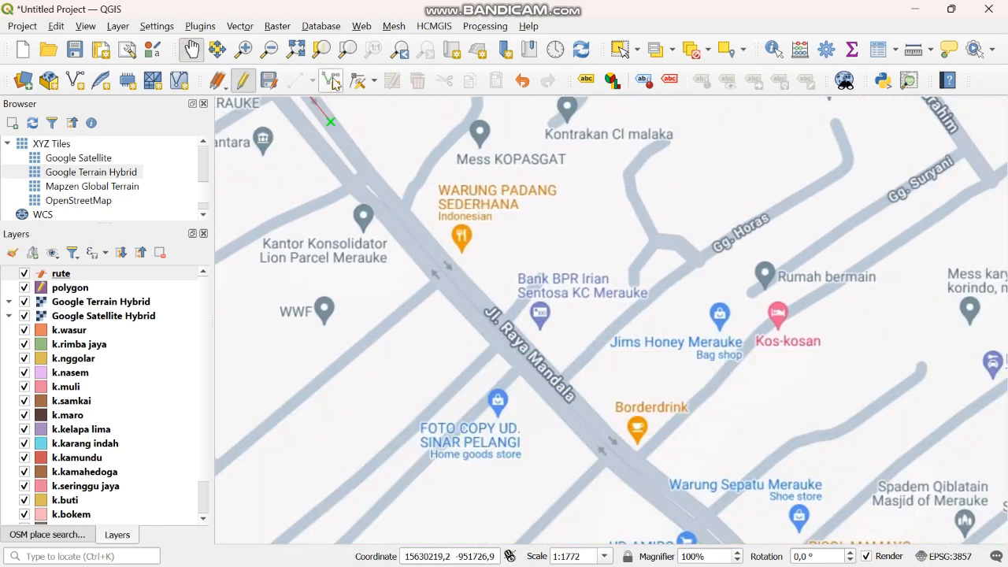
left_click(332, 82)
left_click(488, 312)
left_click(600, 435)
left_click(690, 503)
left_click(732, 540)
Trace Jl. Raya Mandala from UD. Amiro to the Gg. Kembar junction and finish the line there.
left_click(191, 49)
left_click_drag(677, 472, 488, 202)
left_click_drag(645, 382, 499, 258)
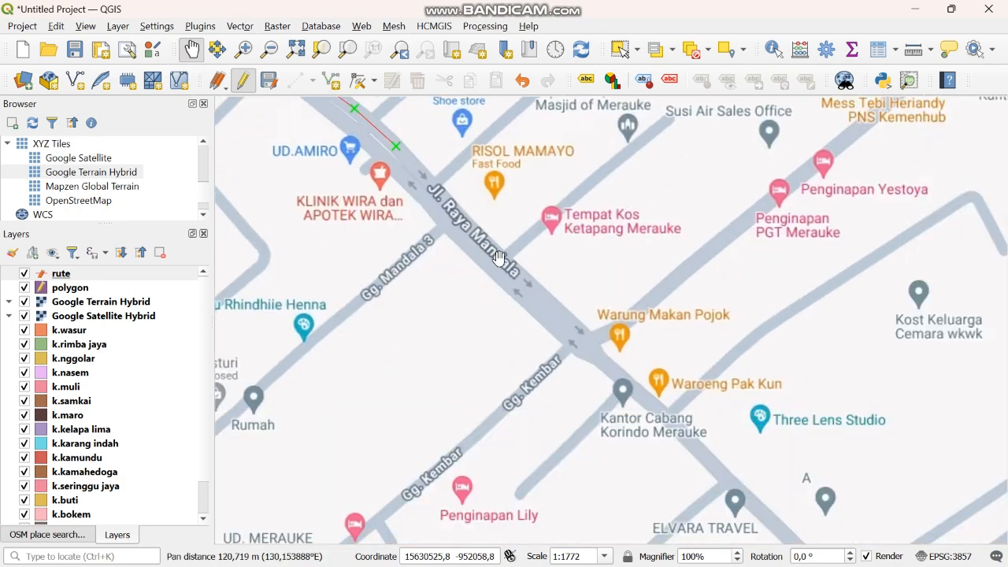
left_click(332, 82)
left_click(487, 243)
left_click(582, 337)
right_click(583, 338)
Set the main road line's nama to jalan mandala and save its attributes.
left_click(520, 278)
type("jalan mandala")
left_click(475, 337)
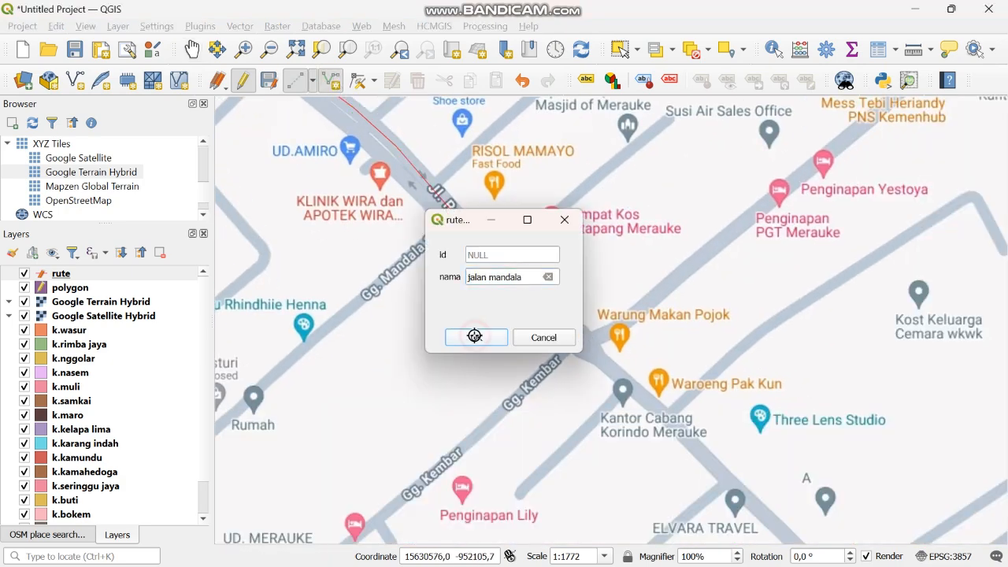
Begin a new line at the end of jalan mandala by Gg. Kembar and trace the road southeast past Elvara Travel.
left_click(191, 50)
left_click_drag(750, 396, 596, 218)
left_click_drag(675, 410, 450, 234)
scroll(450, 234, "up", 1)
left_click_drag(334, 110, 512, 384)
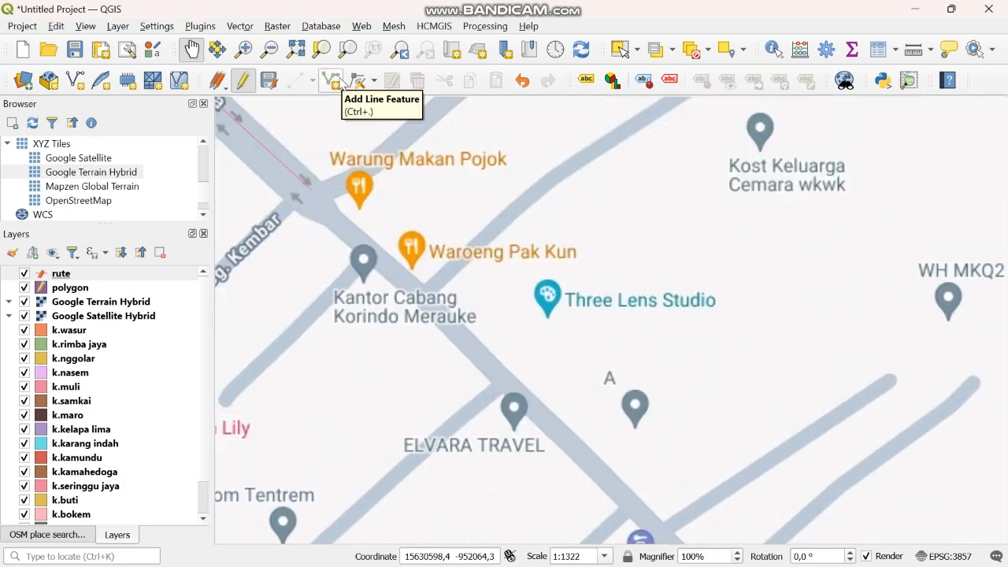
left_click(333, 82)
left_click(311, 189)
left_click(336, 222)
left_click(410, 282)
left_click(655, 529)
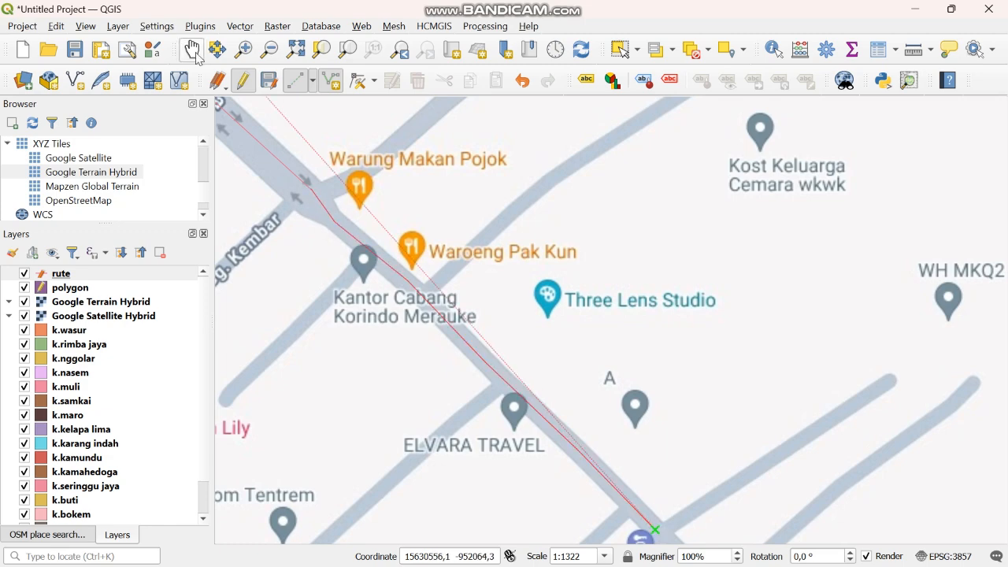
Extend the new road line southeast past Warung Pecel Tumpang and CV. Berlian Aruna to beyond Lanud Johannes Abraham Dimara.
left_click(193, 52)
left_click_drag(669, 448, 496, 196)
left_click_drag(645, 376, 447, 229)
left_click_drag(547, 335, 539, 334)
left_click(331, 81)
left_click(368, 221)
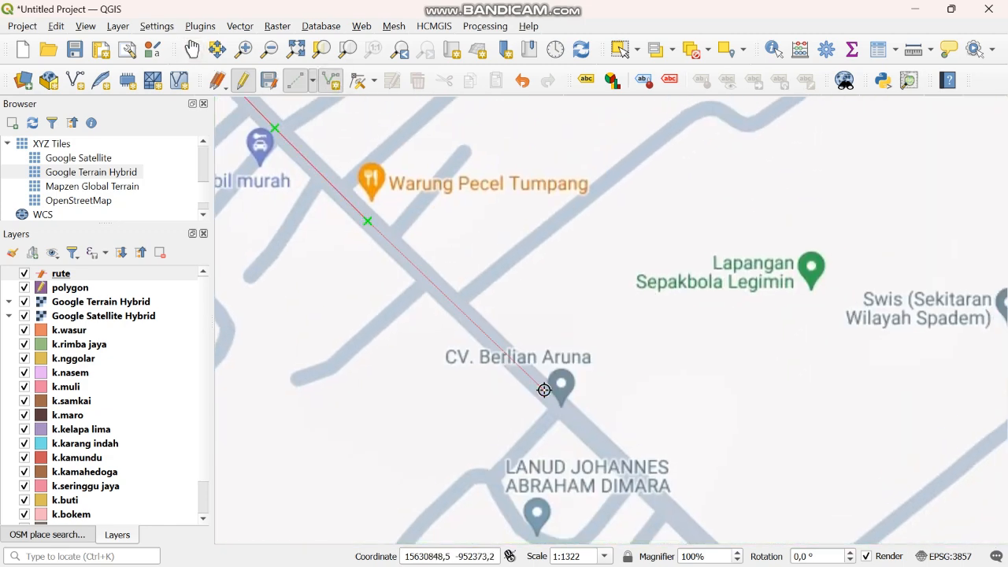
left_click(670, 510)
left_click(703, 539)
Continue the road line from Lanud Johannes Abraham Dimara along Jl. Garuda Spadem to beyond UD. Krapyak Indah.
left_click(192, 51)
left_click_drag(630, 354, 459, 100)
left_click_drag(559, 245, 400, 158)
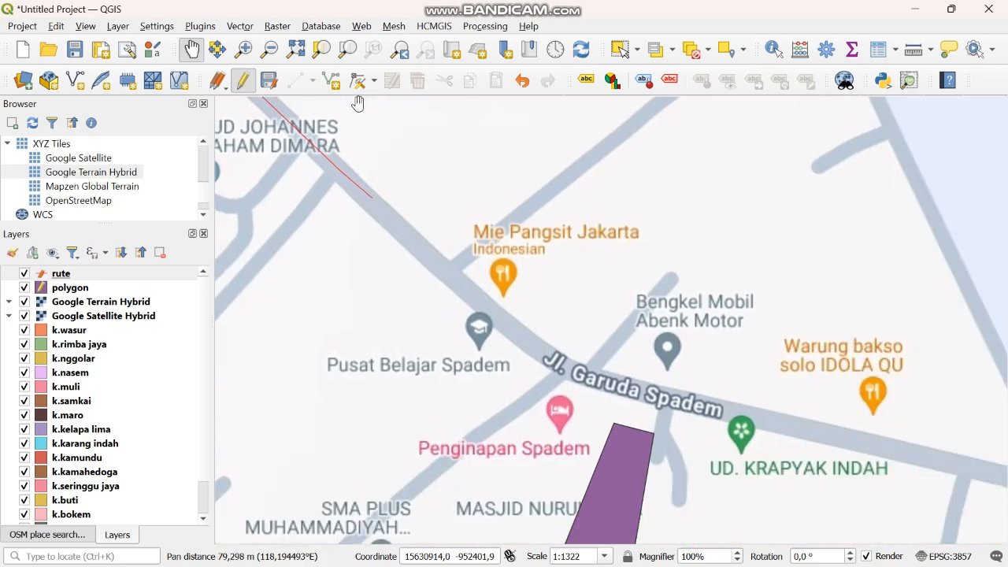
left_click(331, 81)
left_click(445, 270)
left_click(564, 370)
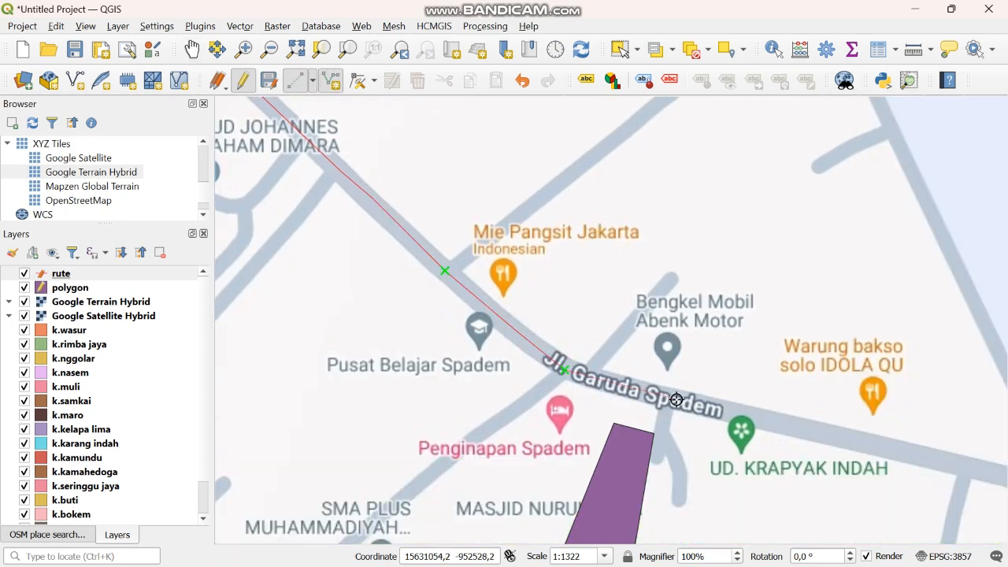
left_click(988, 471)
Extend the road line along Jl. Garuda past Pertashop Spadem and PRSI ketua to PT IJS Merauke.
left_click(192, 51)
left_click_drag(709, 391, 265, 275)
left_click_drag(599, 425, 442, 222)
left_click_drag(752, 416, 659, 387)
left_click(330, 81)
left_click(373, 142)
left_click(462, 253)
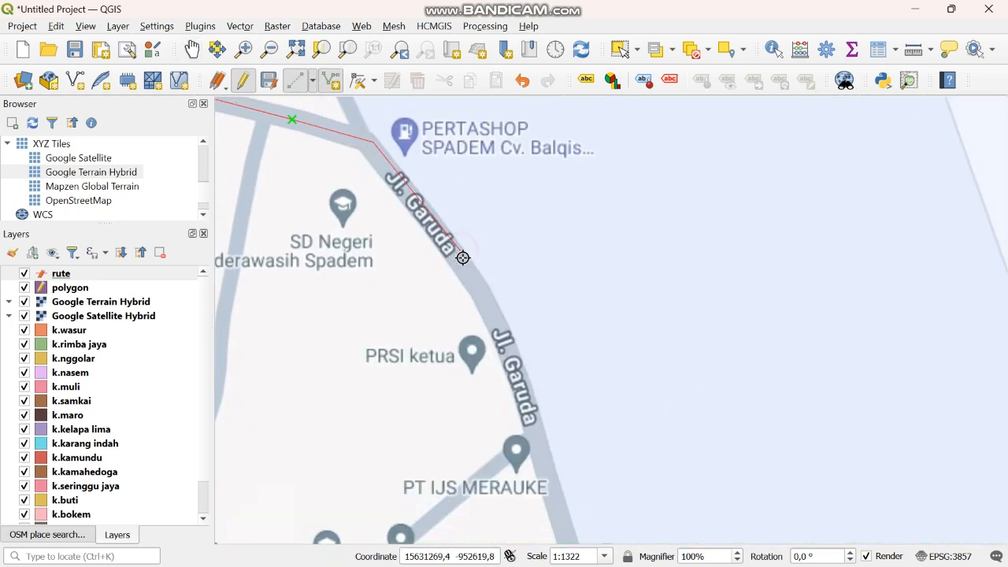
left_click(535, 431)
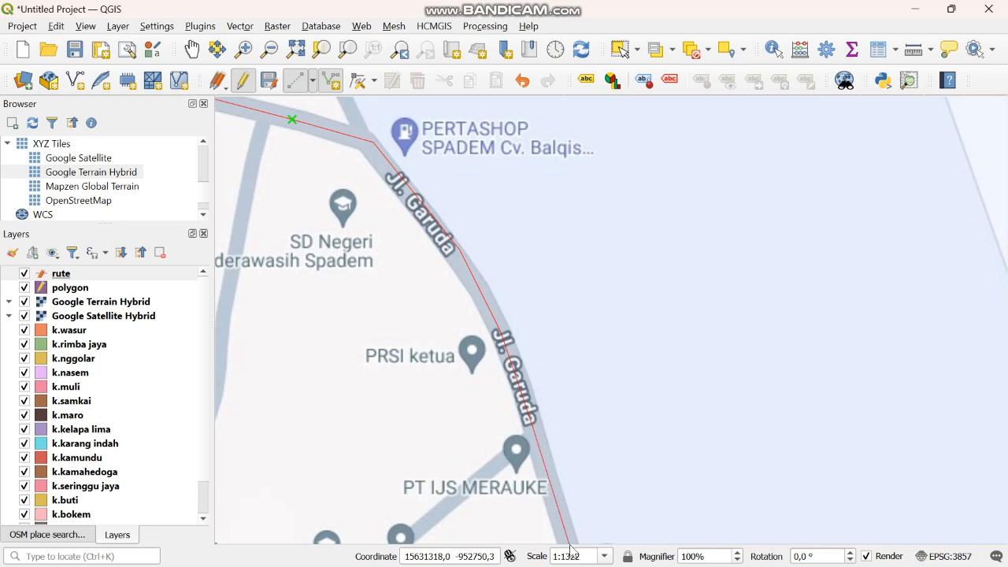
Trace Jl. Garuda onward past Showroom Alam madi and the futsal arena to the Jl. Kamizaun junction.
left_click(192, 50)
left_click_drag(693, 504, 590, 378)
left_click_drag(650, 452, 450, 289)
left_click(331, 81)
right_click(347, 331)
key("Return")
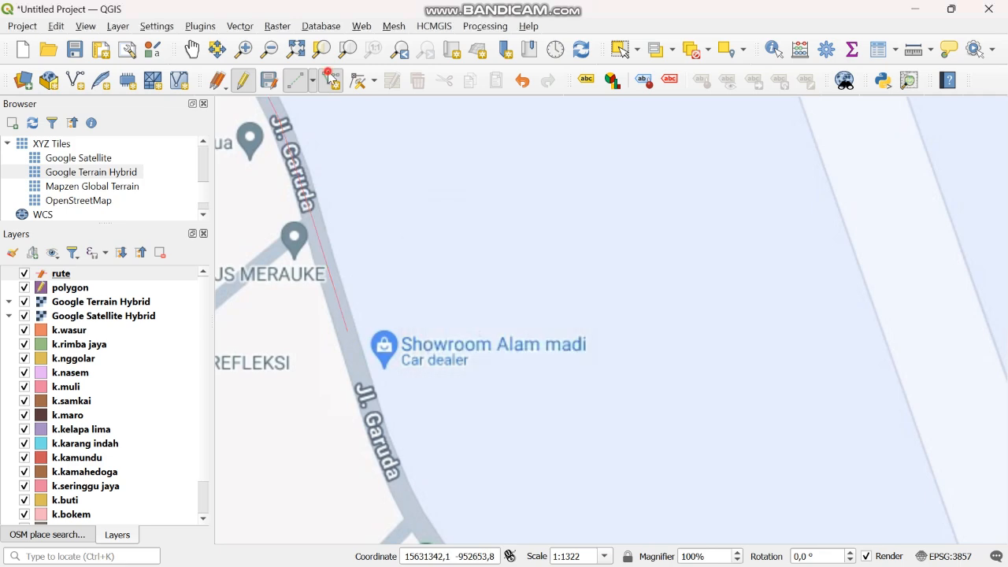
left_click(347, 331)
key("space")
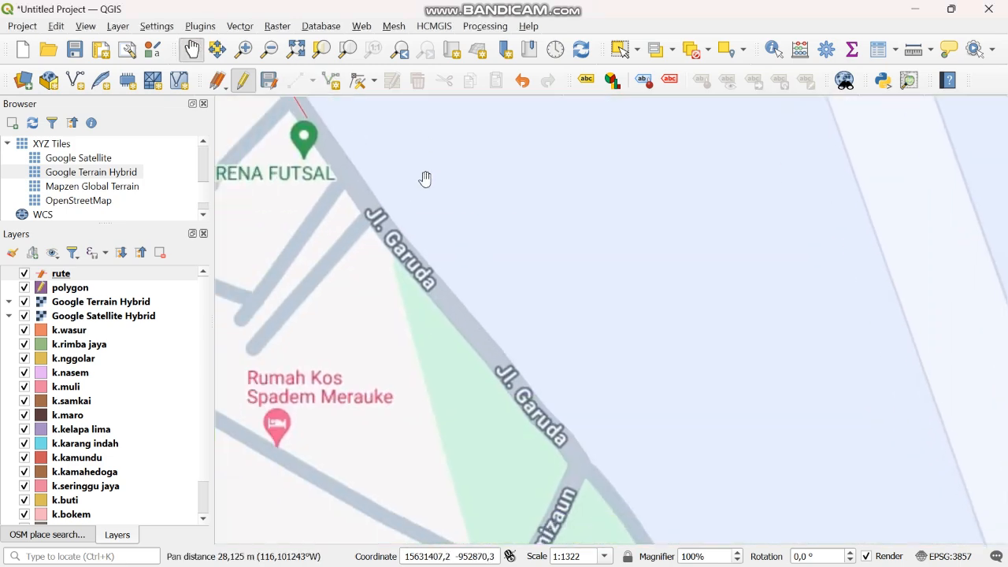
right_click(546, 423)
key("Return")
left_click(546, 422)
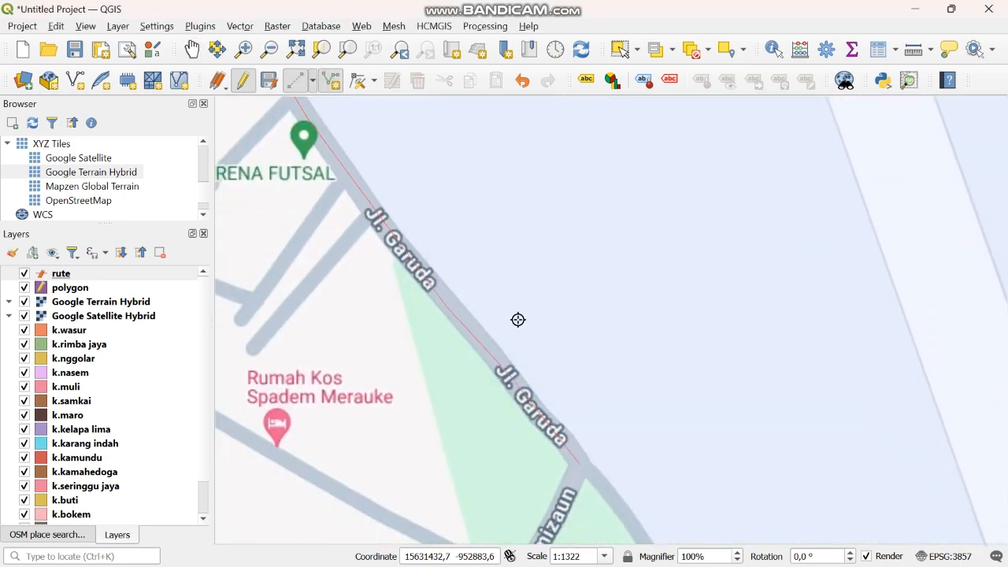
Trace Jl. Kamizaun southwest past Spot Bandara and UD. Ibaraki to beyond SMK Negeri 3 Merauke and finish the line.
key("space")
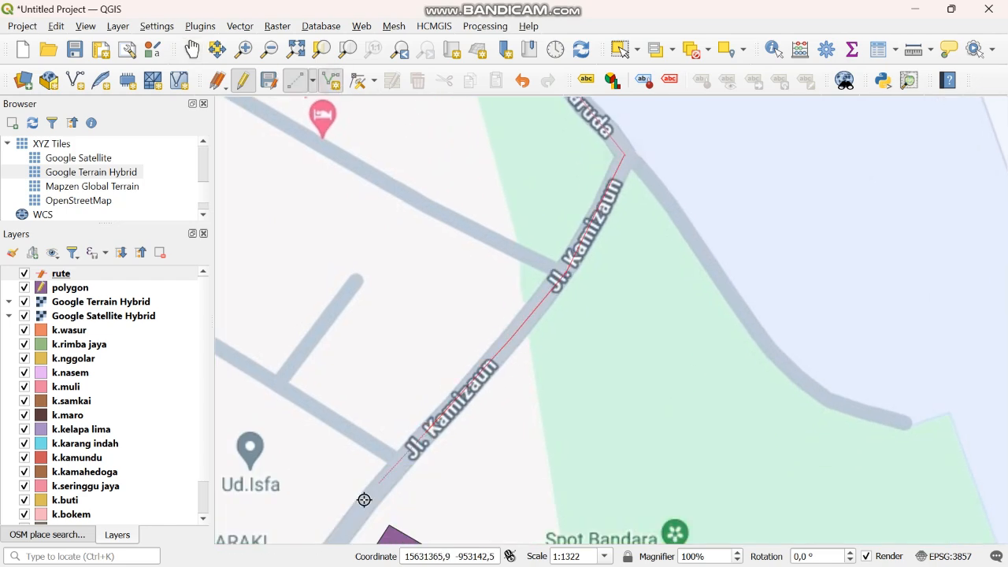
left_click(339, 542)
key("space")
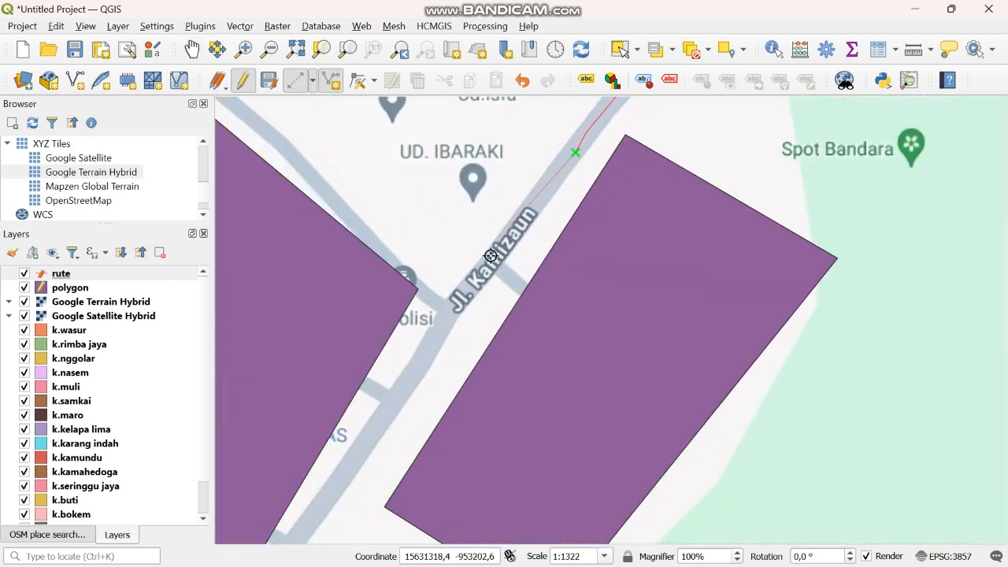
left_click(290, 540)
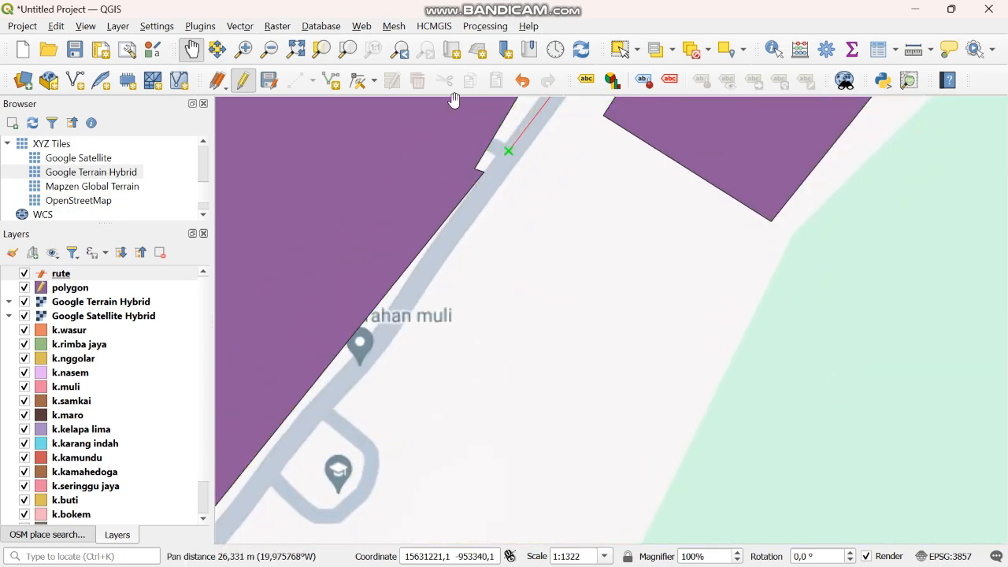
left_click(447, 234)
key("space")
scroll(491, 288, "down", 3)
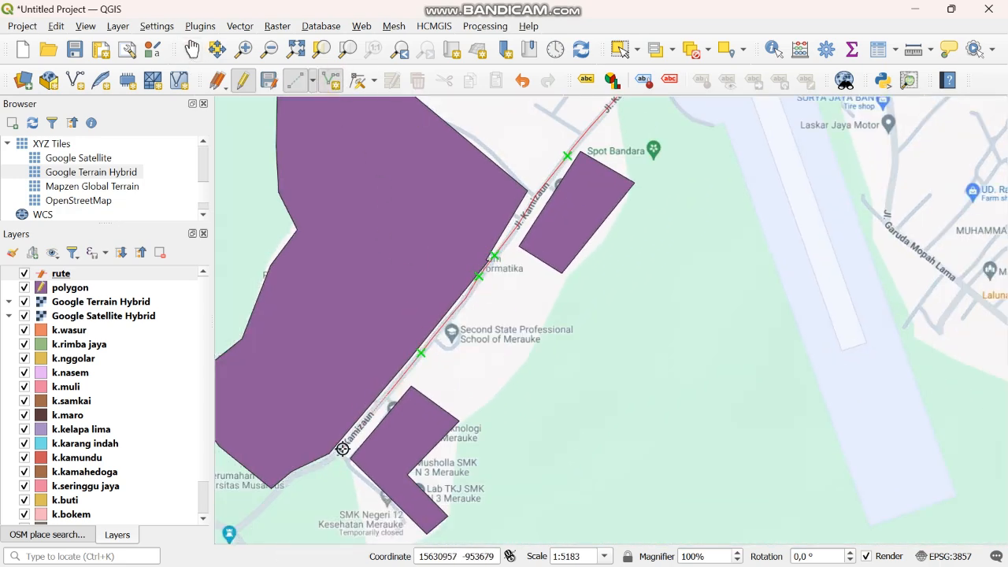
left_click(330, 458)
right_click(272, 496)
Set the finished road line's nama to jalan kamizaun and save its attributes.
left_click(522, 277)
type("jalan kamizaun")
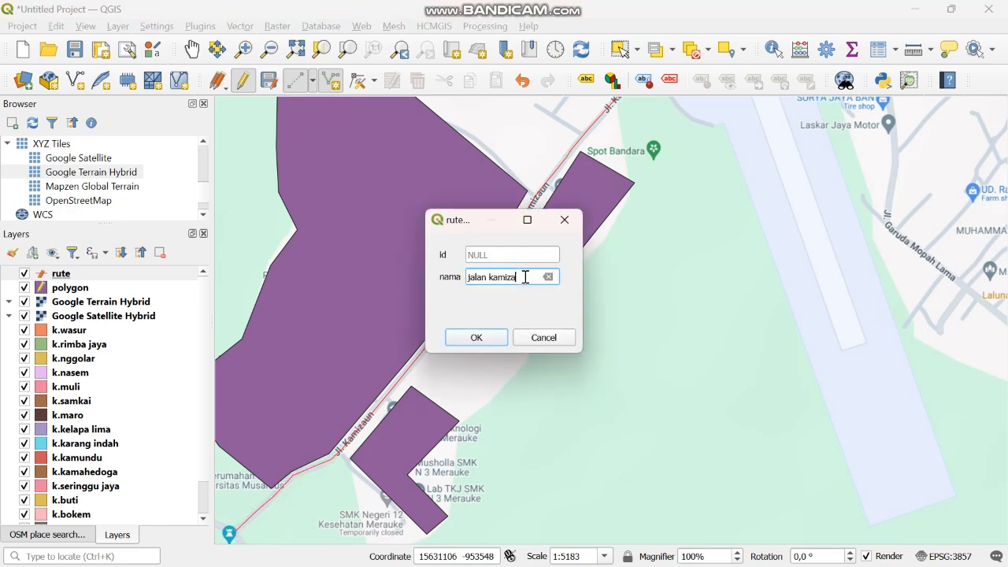
left_click(476, 336)
Examine the traced roads on the map and the rute layer's line symbology with its preset styles.
key("space")
left_click_drag(519, 136, 525, 305)
scroll(525, 305, "up", 1)
scroll(525, 305, "up", 1)
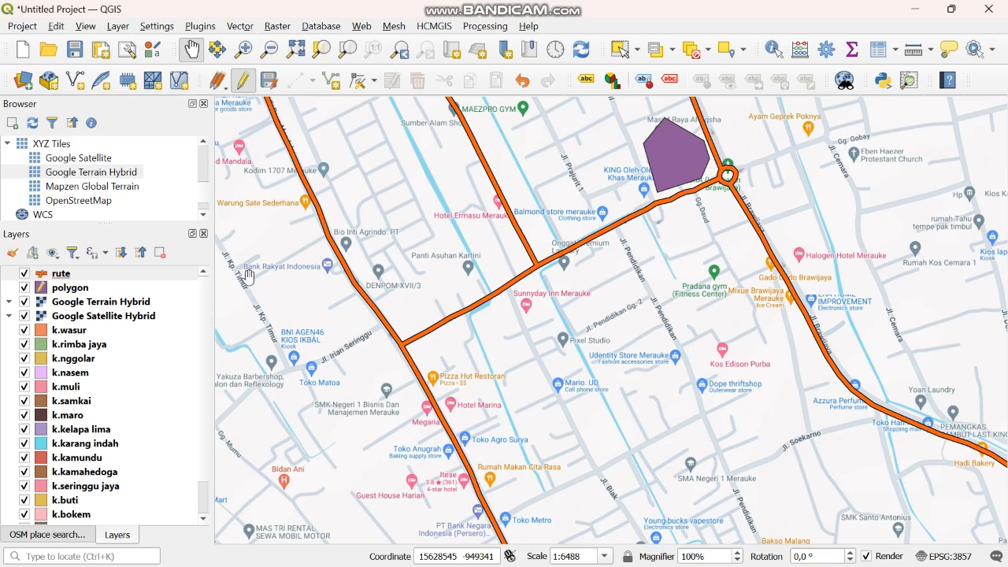
left_click(58, 278)
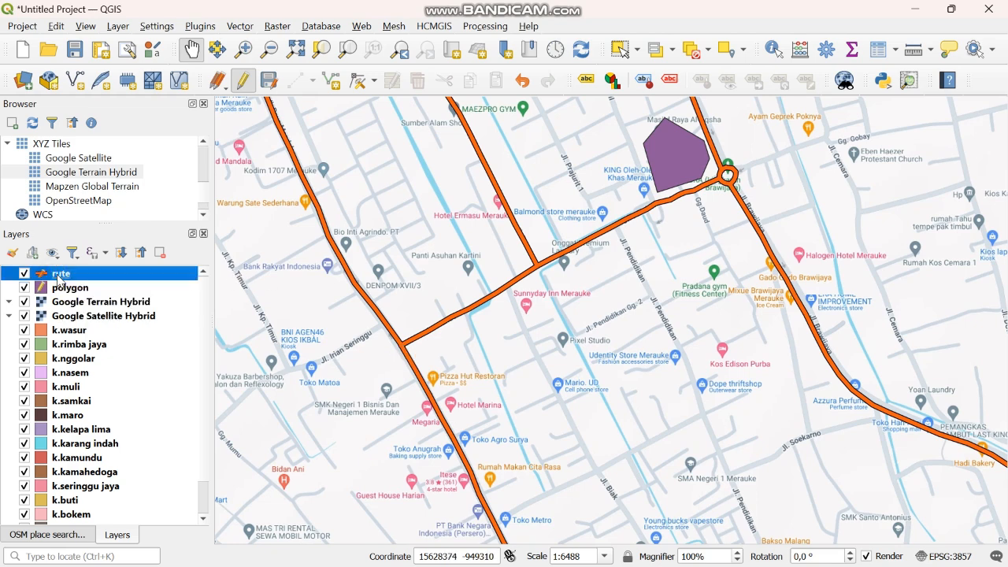
double_click(58, 277)
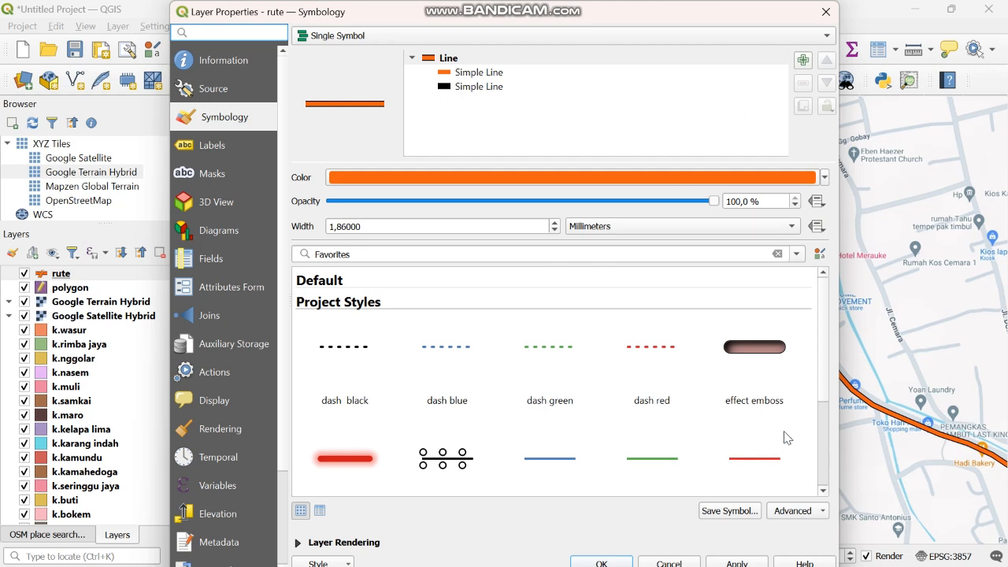
scroll(823, 378, "down", 3)
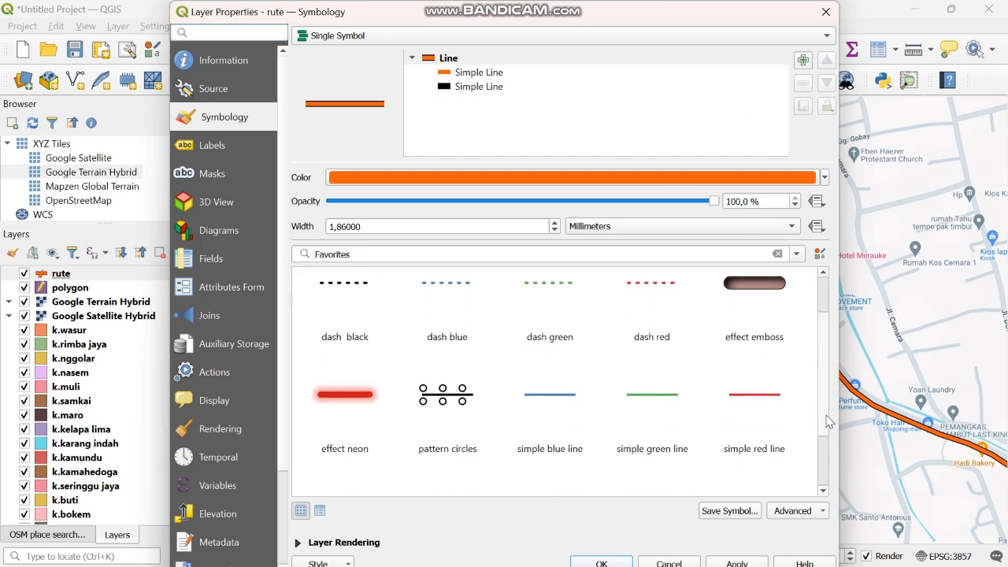
left_click(825, 11)
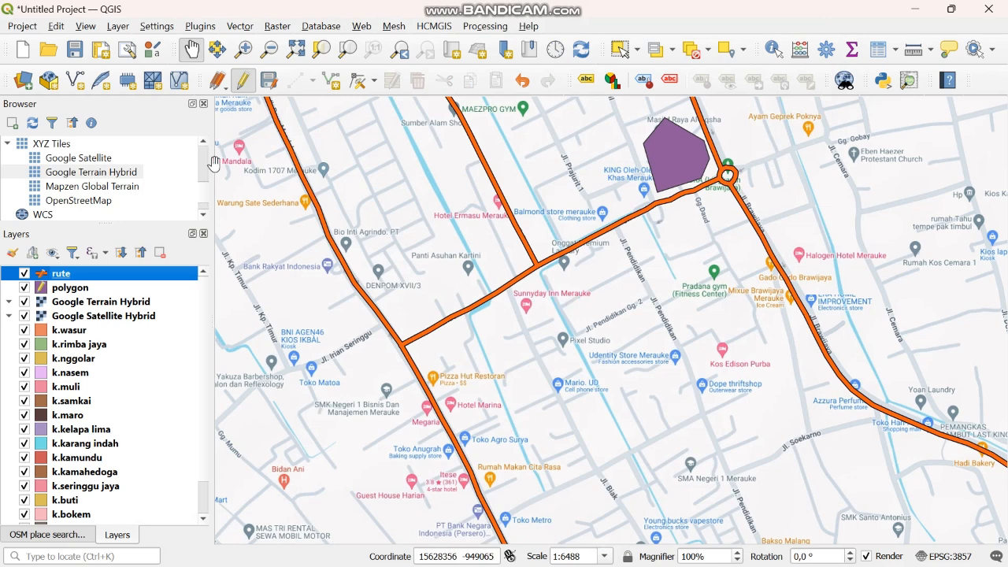
Start a new shapefile layer with the file name tempat and Point geometry.
left_click(78, 79)
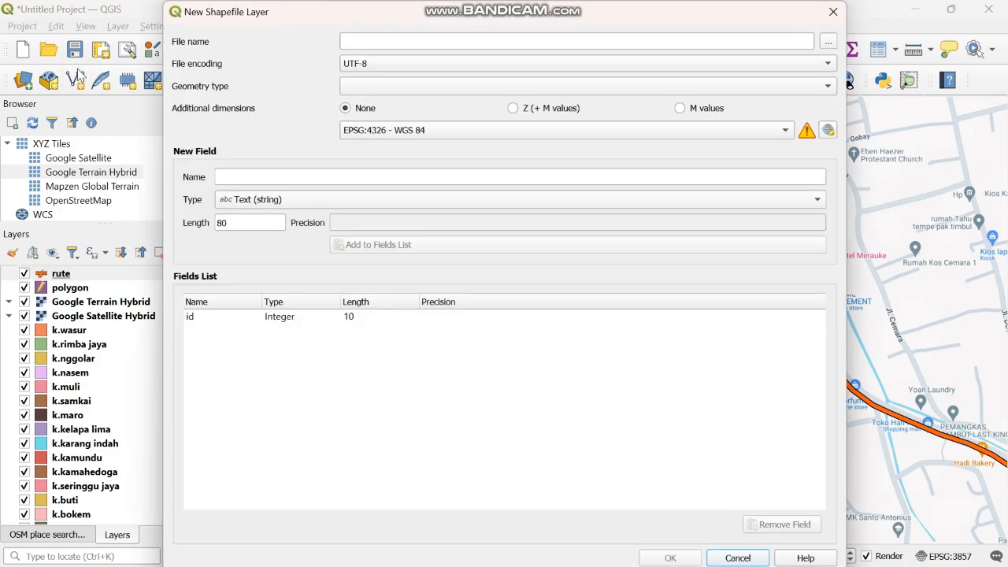
left_click(481, 40)
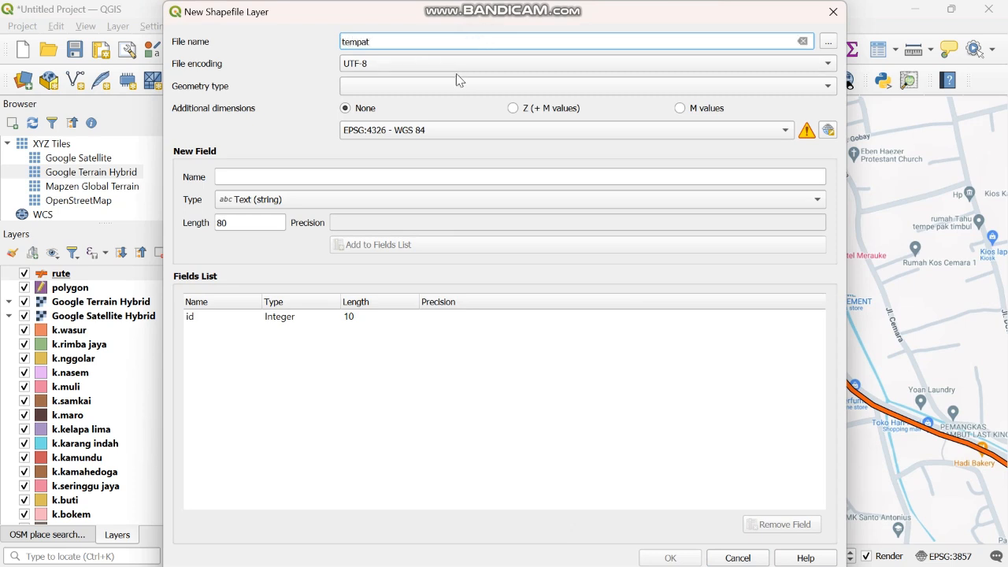
left_click(829, 86)
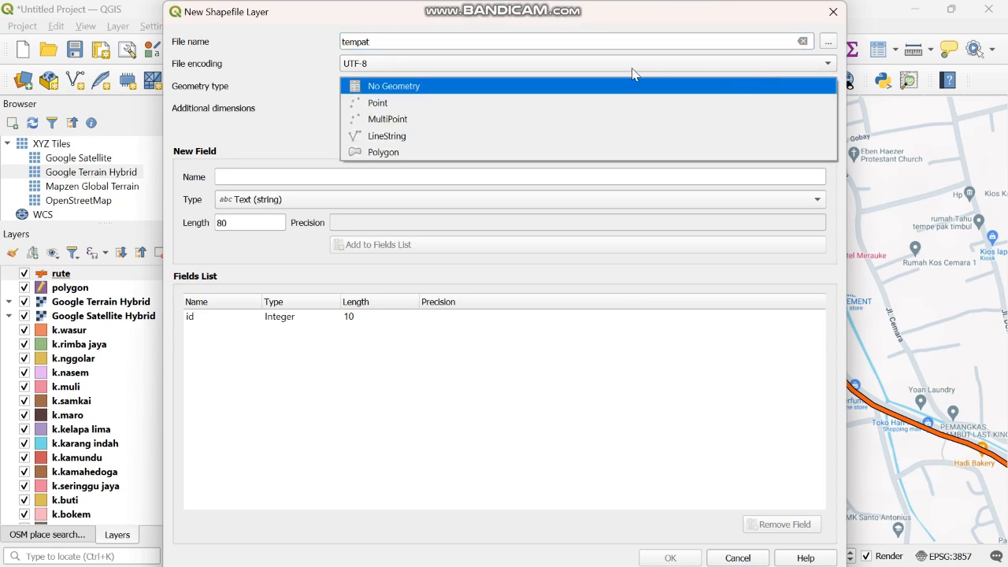
left_click(540, 103)
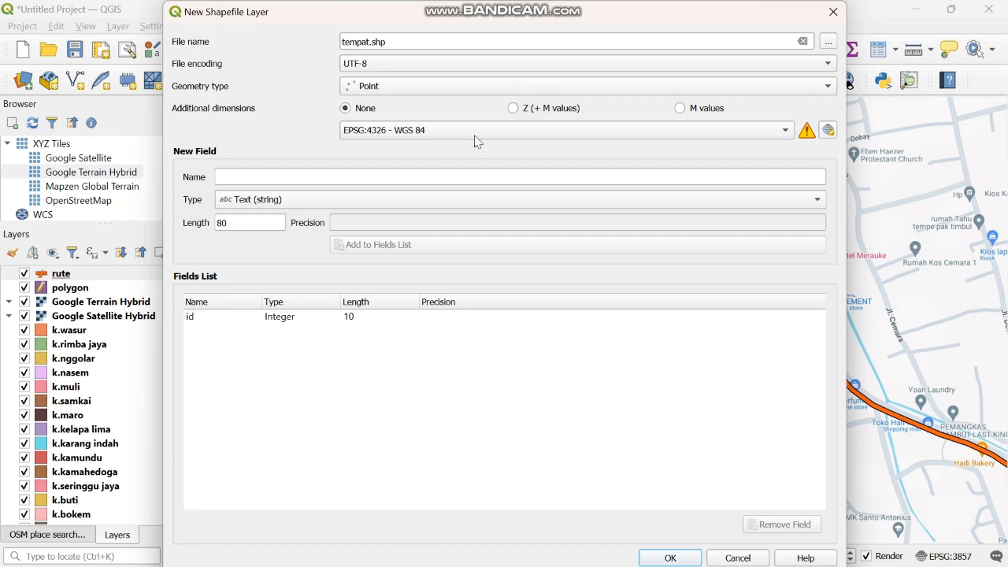
Add the text fields nama and jenis, each of length 80, to the new shapefile and create the layer.
left_click(414, 178)
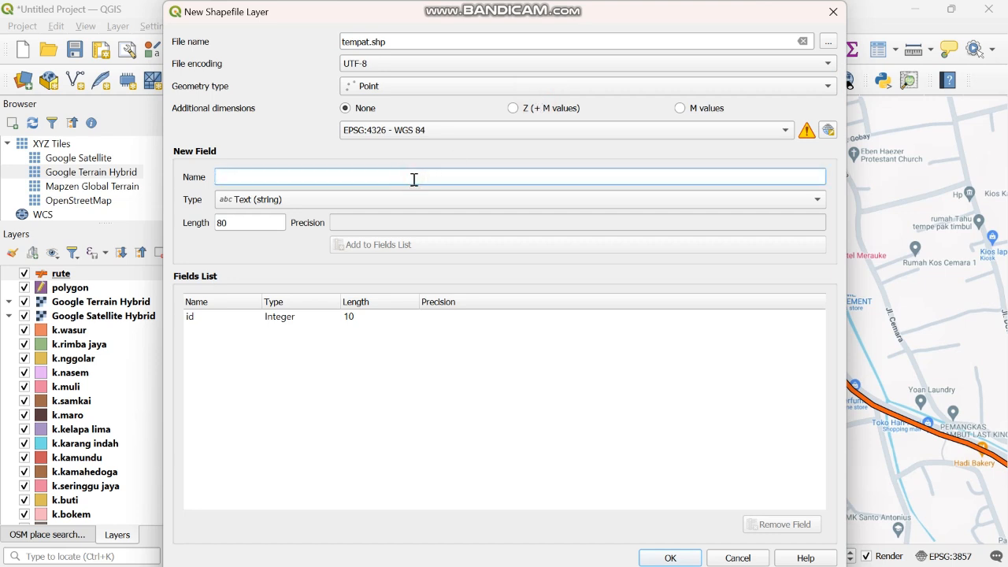
type("nama")
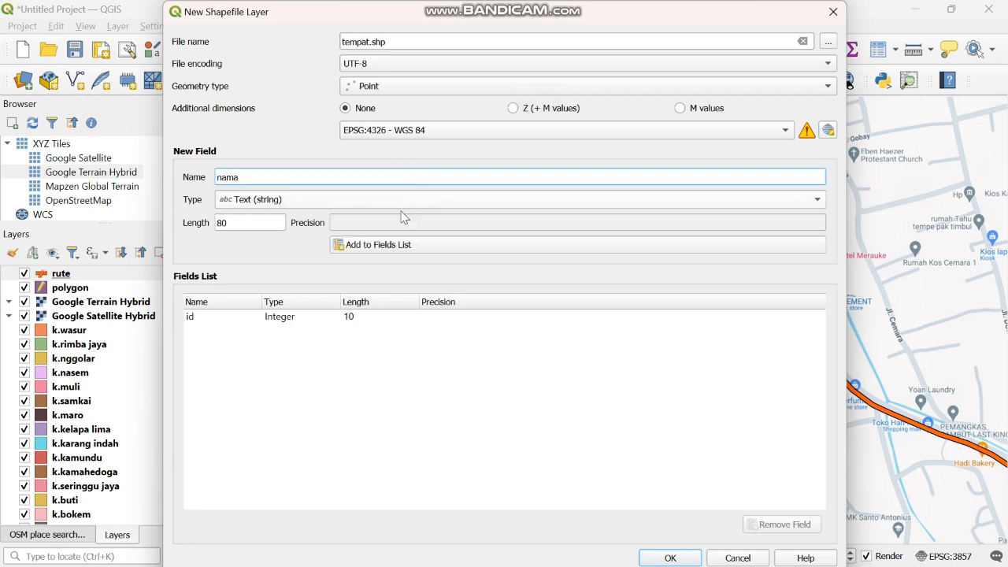
left_click(390, 245)
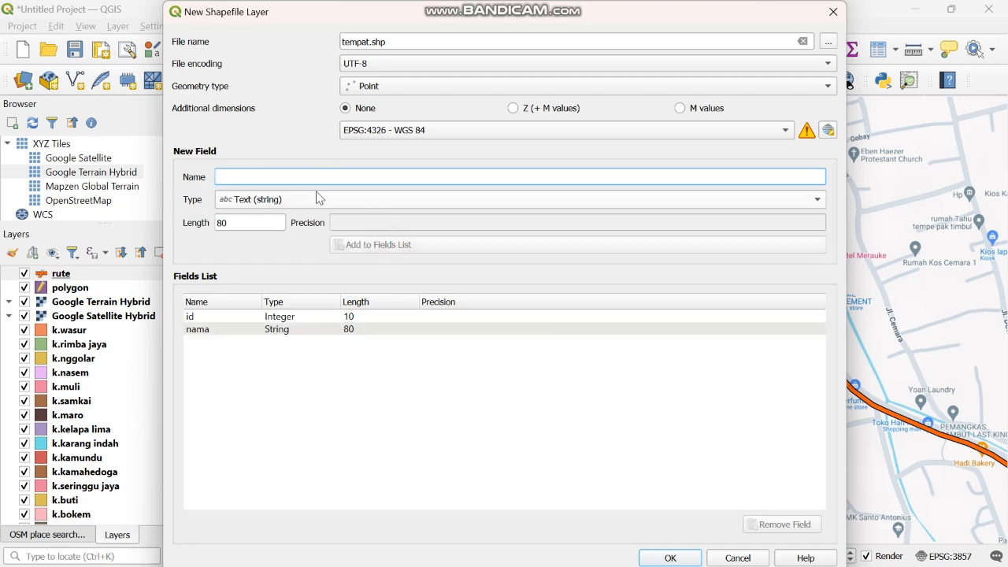
type("l")
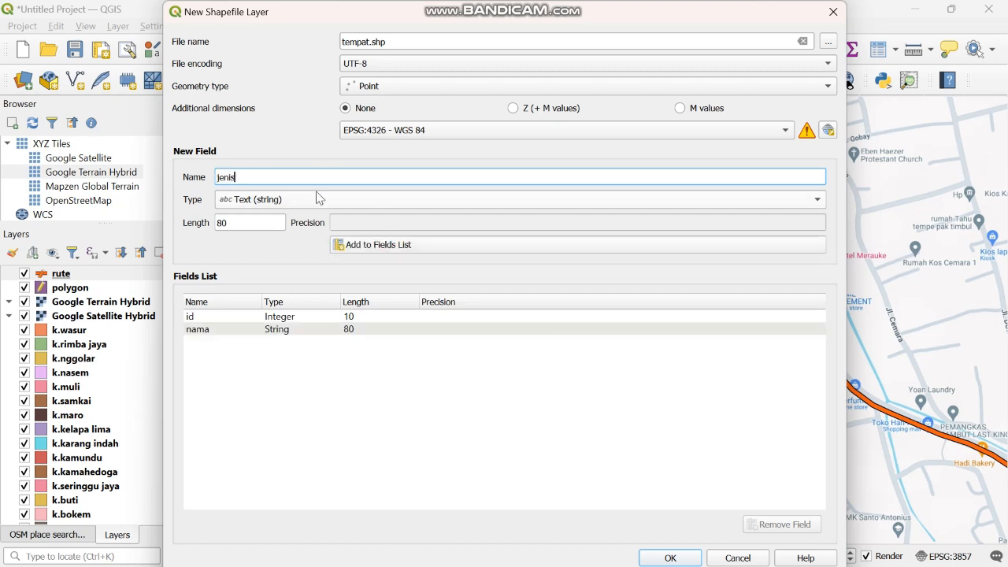
left_click(352, 246)
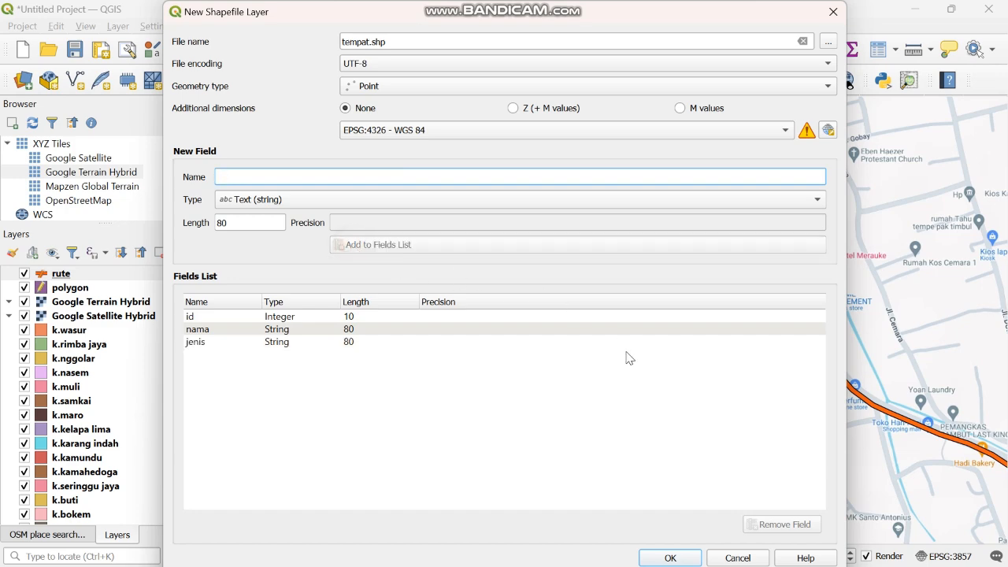
left_click(670, 558)
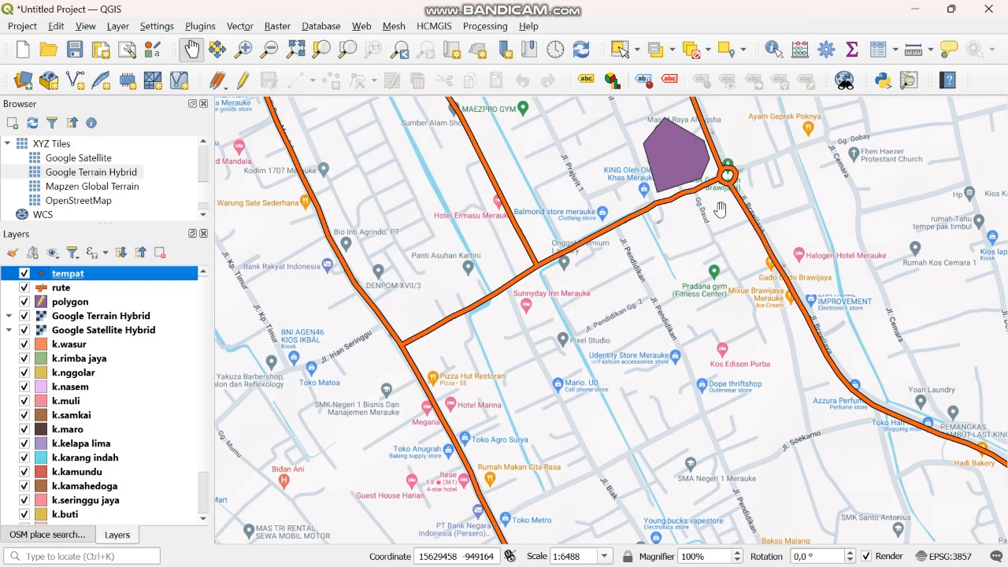
Enable editing on the tempat layer and place a point inside the Masjid Raya Al-Aqsha polygon.
left_click_drag(719, 208, 648, 347)
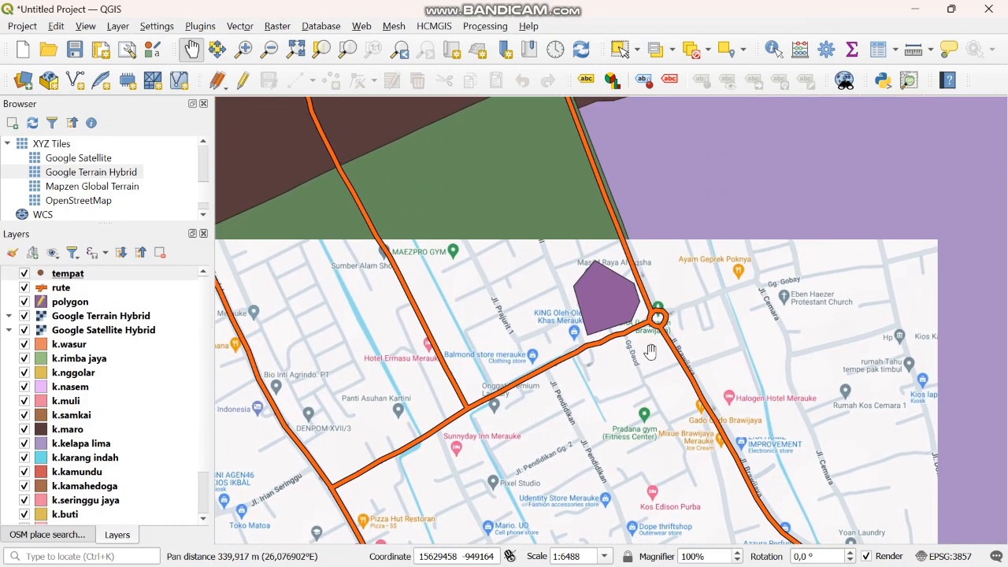
left_click(243, 82)
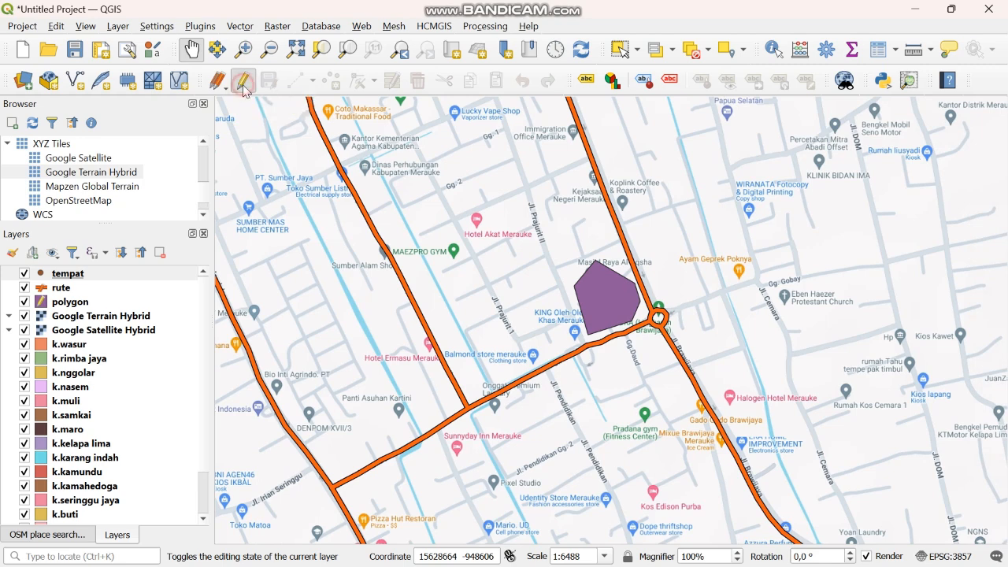
left_click(332, 80)
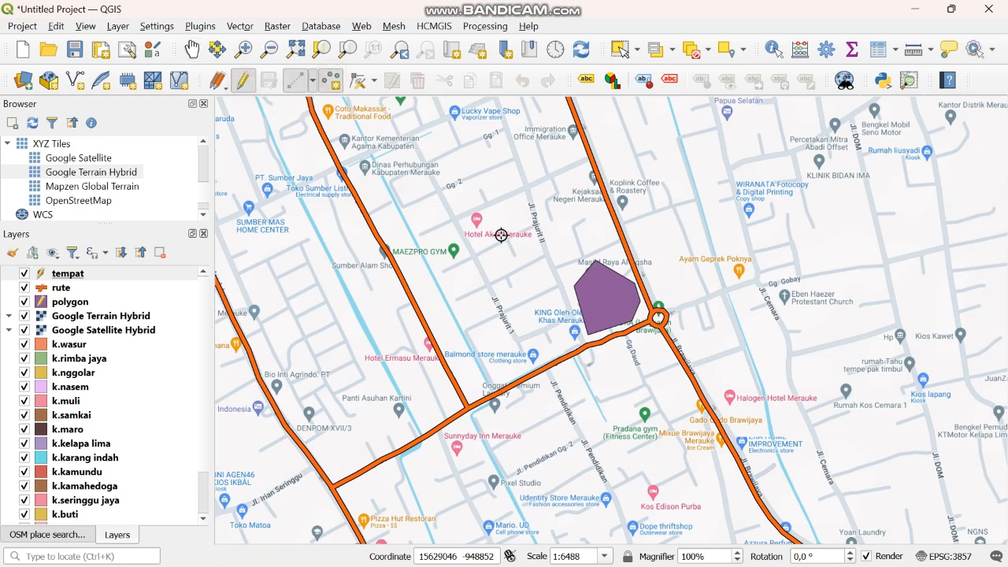
left_click(607, 296)
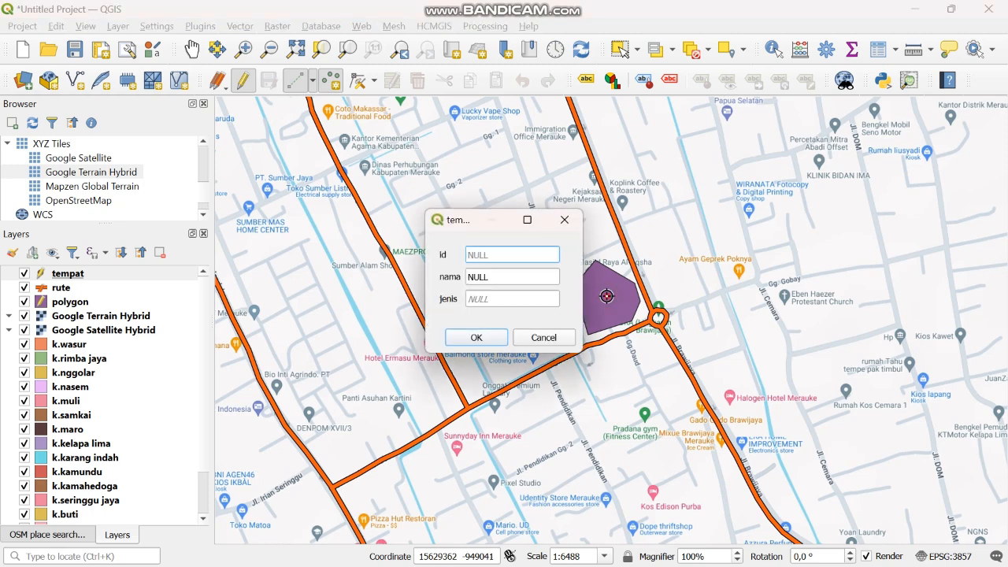
Set the mosque point's nama to masjid raya al-aqsa and jenis to tempat ibadah, and save its attributes.
left_click(522, 278)
type("masjid raya al-a")
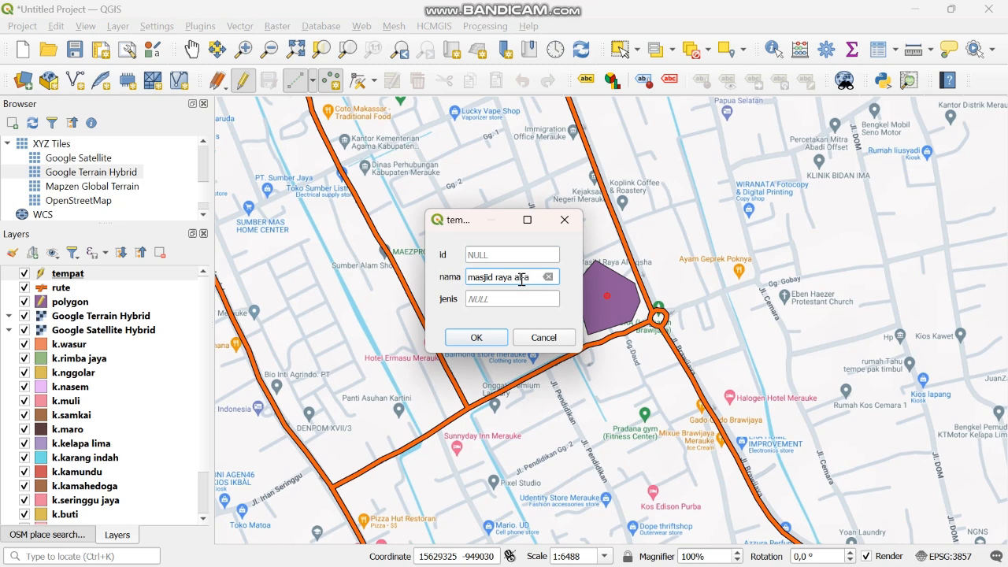
type("qsa")
left_click(509, 296)
double_click(509, 296)
type("tempat ibadah")
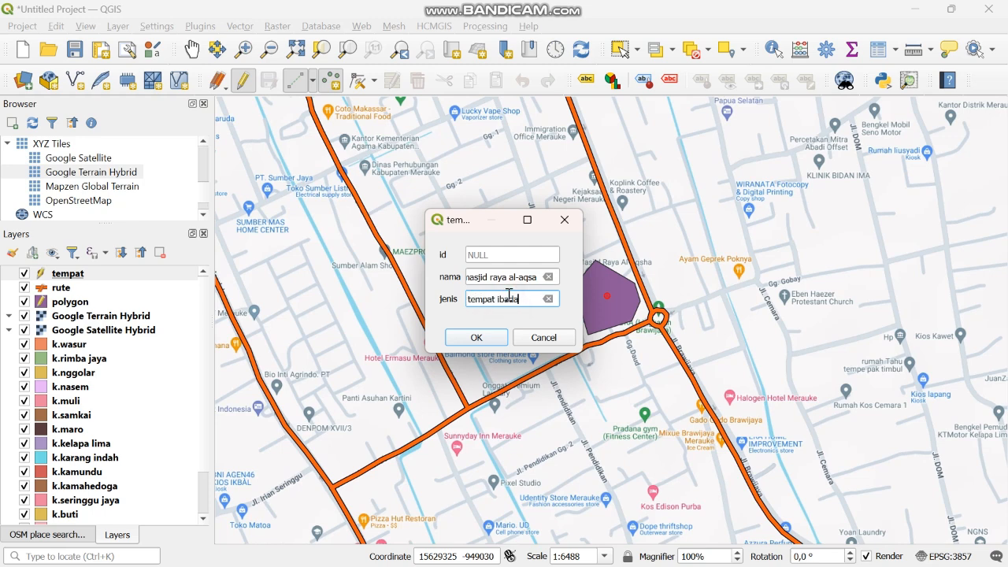
left_click(477, 337)
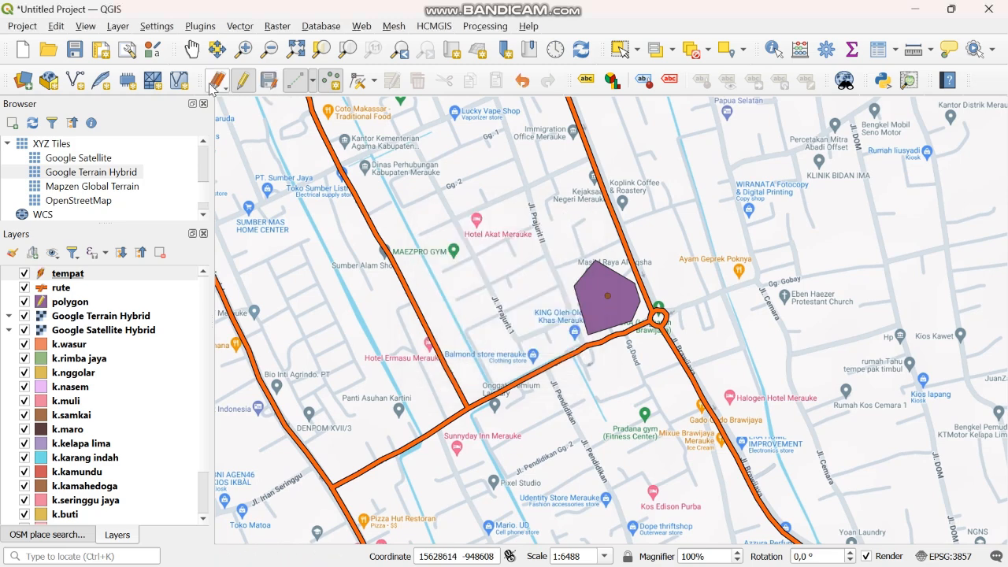
left_click(193, 51)
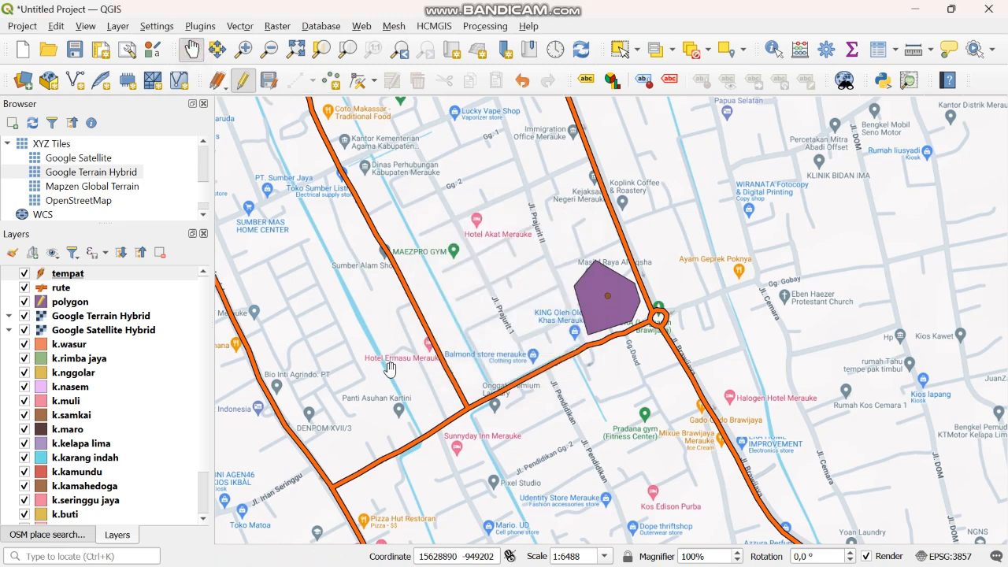
Add a tempat point inside the Gereja Katolik polygon with nama gereja khatolik and jenis tempat ibadah.
left_click_drag(389, 367, 429, 175)
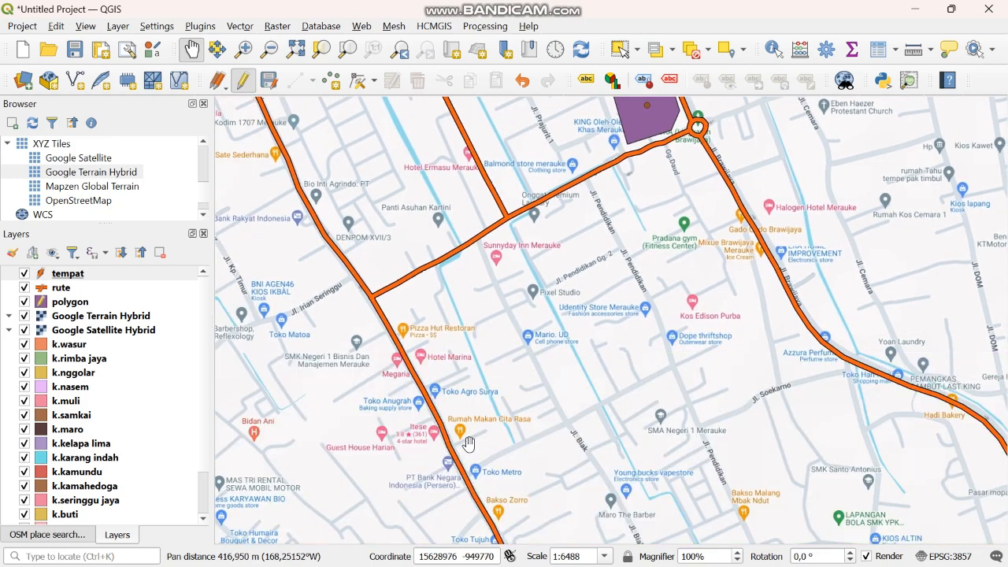
left_click_drag(471, 441, 389, 236)
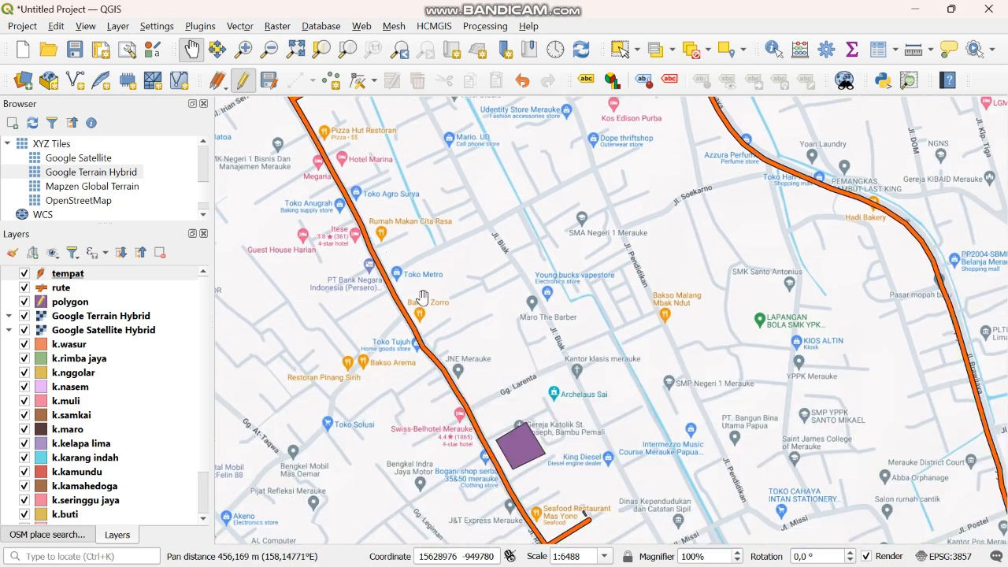
left_click_drag(526, 443, 505, 329)
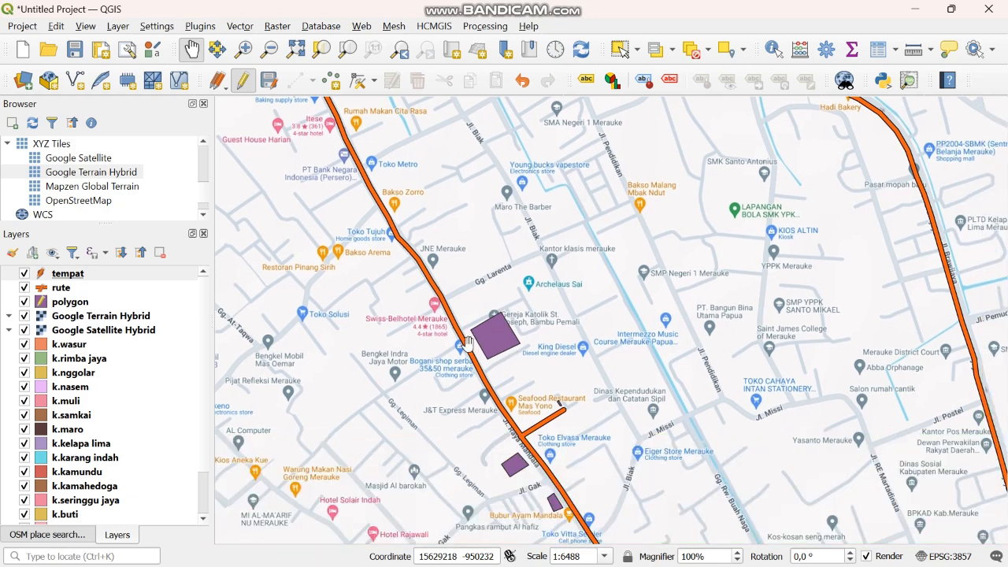
scroll(516, 319, "up", 1)
scroll(516, 320, "up", 3)
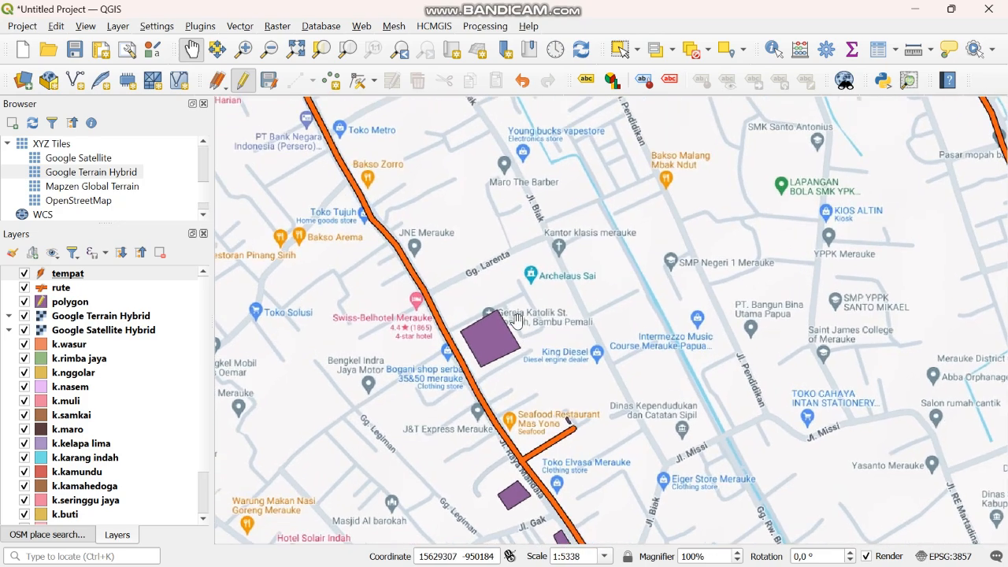
key("ctrl+period")
left_click(462, 346)
left_click(470, 279)
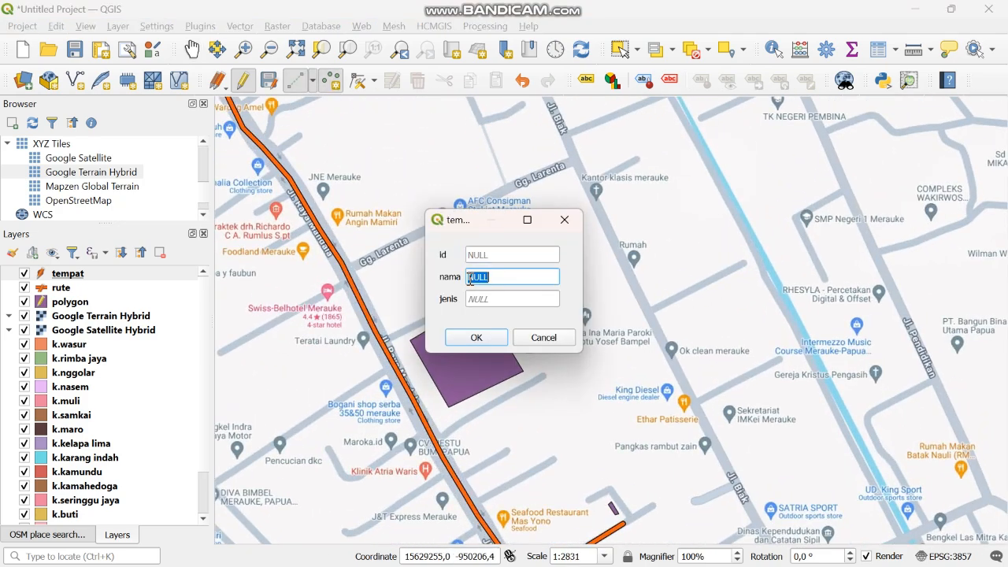
type("gereja khatolik")
left_click(474, 295)
type("tempat ibadah")
left_click(473, 336)
Add a tempat point inside the library polygon north of Jl. Gak, with nama perpustakaan daerah merauke and its jenis filled in.
left_click(195, 48)
left_click_drag(583, 480, 508, 190)
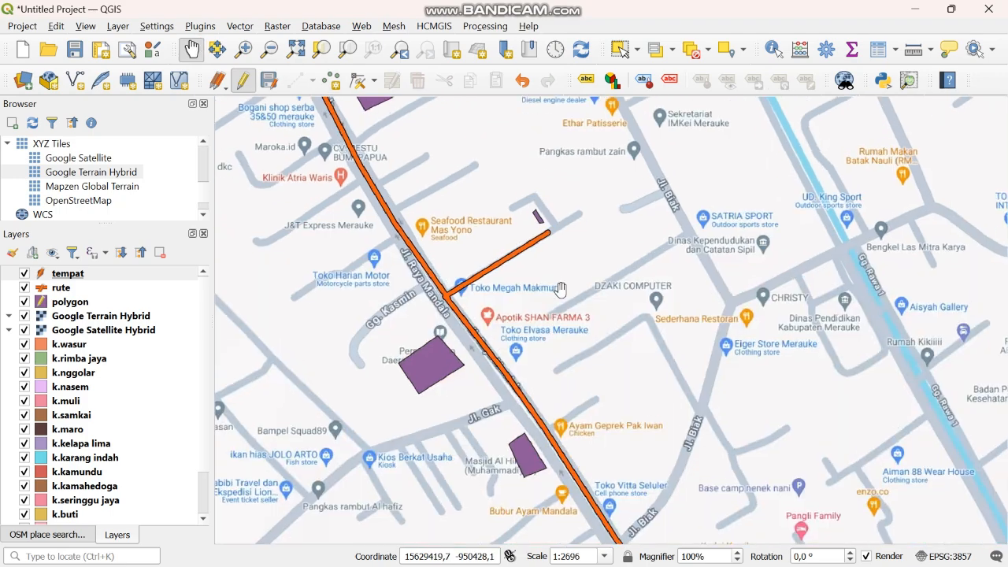
scroll(560, 291, "up", 1)
left_click_drag(522, 365, 477, 268)
left_click(331, 80)
left_click(287, 314)
left_click(478, 280)
type("perpustakaan daerah merauke")
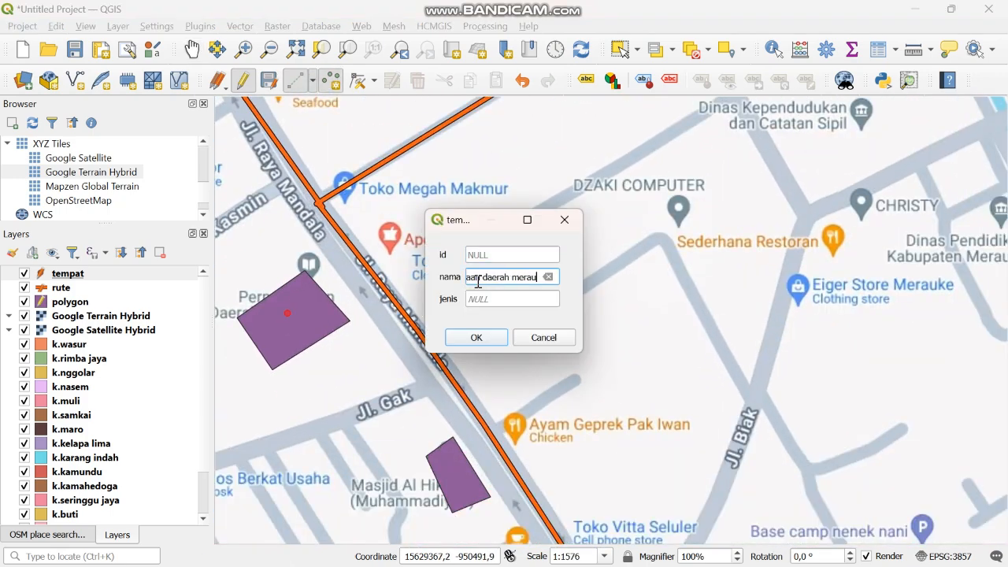
left_click(485, 299)
type("tempat baca")
left_click(477, 337)
Add a tempat point inside the Masjid Al Hikmah polygon with nama masjid al-hikmah and jenis tempat ibadah.
left_click(454, 467)
left_click(517, 276)
type("masjid al hikmah")
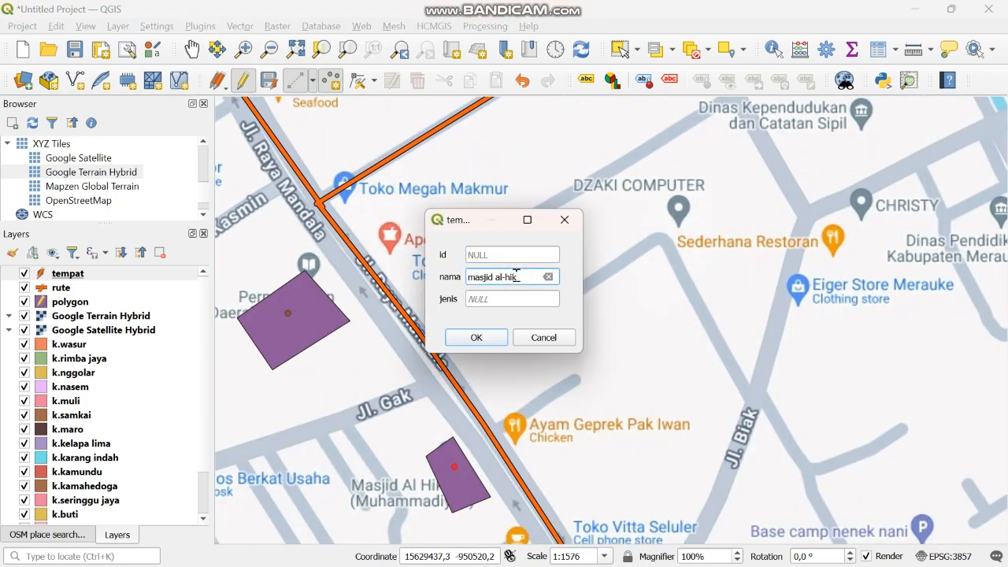
left_click(513, 298)
type("tempat ibadah")
left_click(495, 338)
Add a tempat point on the small house polygon near the end of the side road, entering the house's name and jenis rumah.
left_click(192, 49)
left_click_drag(550, 397, 393, 178)
left_click_drag(392, 179, 543, 527)
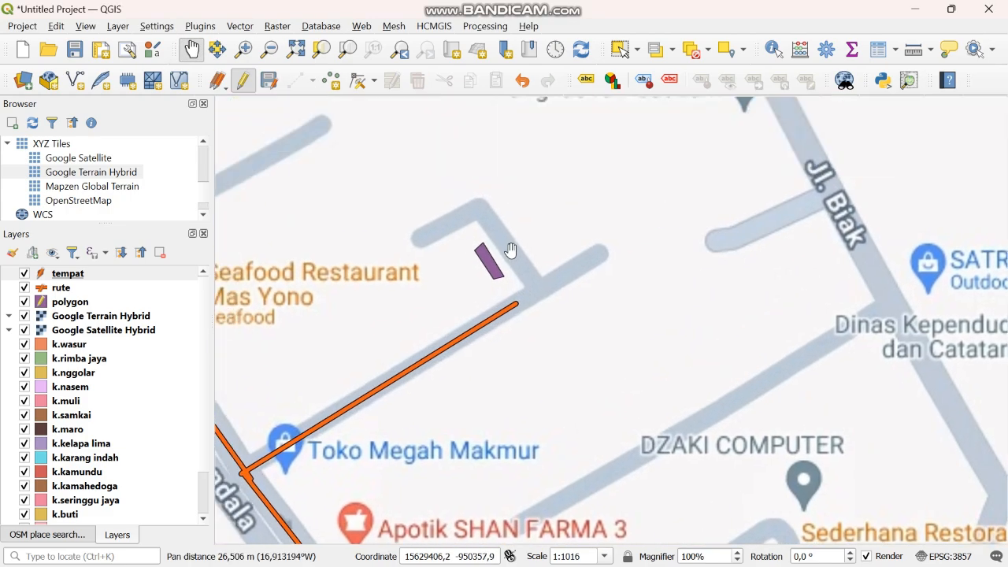
scroll(488, 246, "up", 2)
left_click(331, 80)
left_click(461, 245)
left_click(480, 271)
type("rumah una")
left_click(502, 300)
type("rumah")
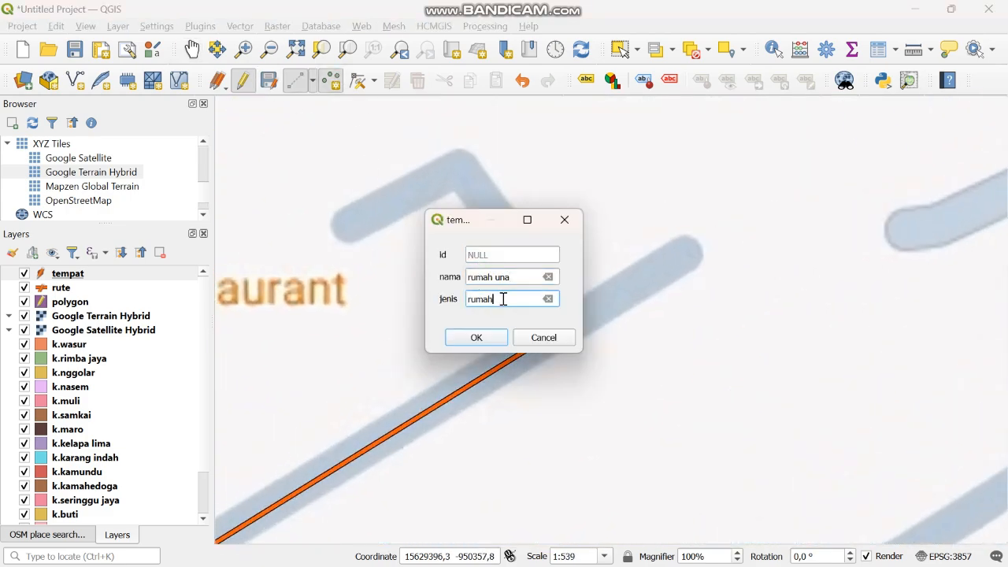
left_click(477, 337)
Add a tempat point inside the shop polygon beside Basecamp Cafe with nama toko senang hati and jenis pusat perbelanjaan.
left_click(192, 50)
left_click_drag(392, 320, 389, 99)
scroll(511, 216, "down", 3)
left_click_drag(661, 504, 434, 206)
scroll(518, 281, "up", 1)
left_click(331, 80)
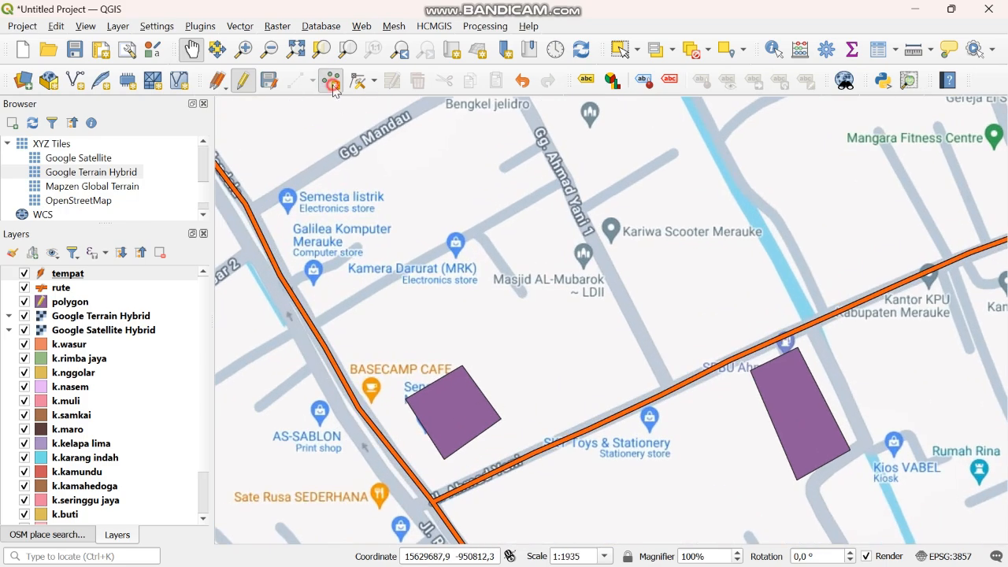
left_click(453, 410)
left_click(512, 277)
type("toko senang hati")
left_click(486, 299)
type("pusat perbelanjaan")
left_click(477, 337)
Add a tempat point inside the fuel station polygon along Jl. Ahmad Yani with nama spbu ahmad yani and jenis fasilitas umum.
left_click(796, 409)
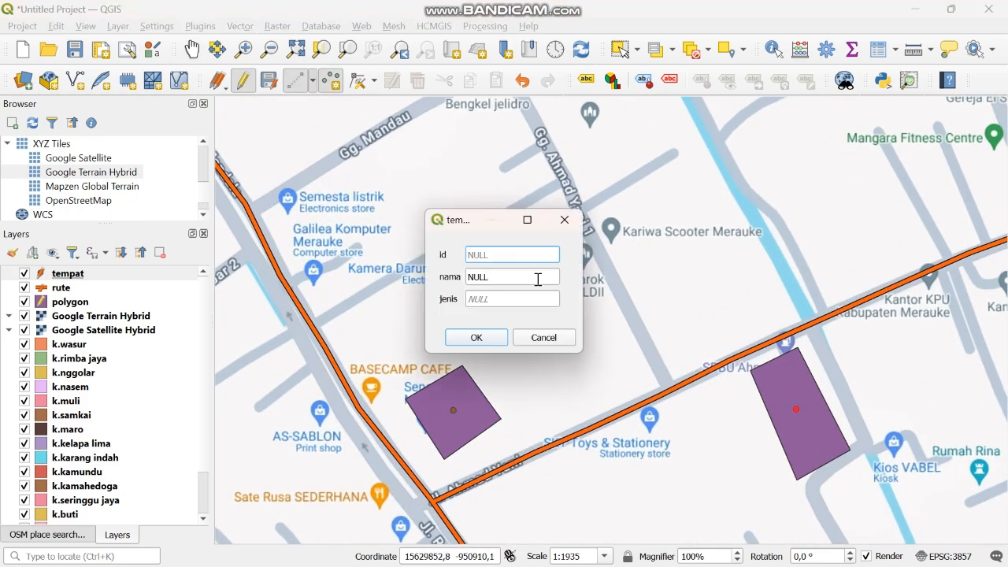
left_click(536, 276)
type("spbu ahmad yani")
left_click(533, 296)
type("fasilitas umum")
left_click(476, 337)
Add a tempat point inside the church polygon near Pemakaman Muli with nama gereja petra muli and jenis tempat ibadah.
left_click(192, 49)
left_click_drag(414, 266, 367, 5)
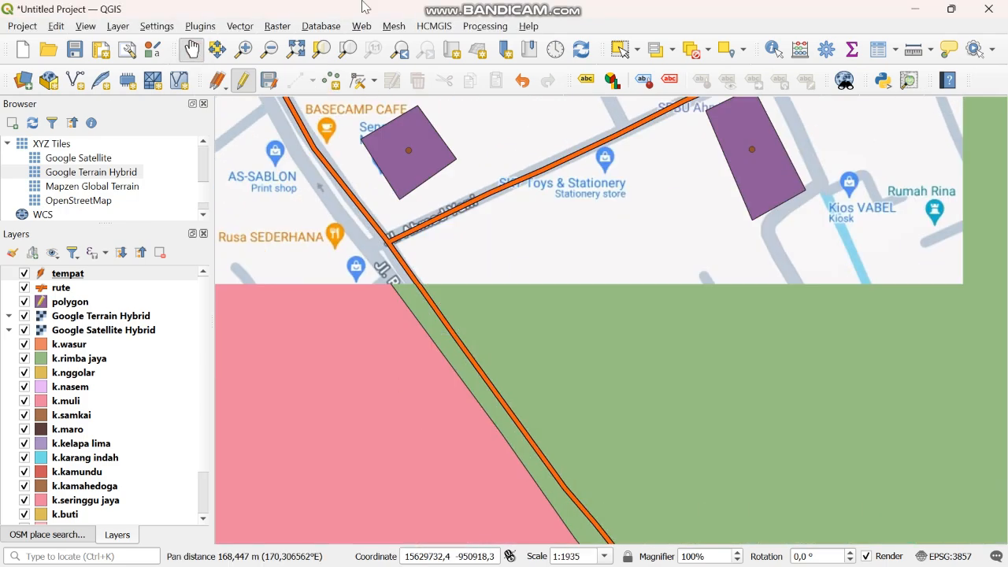
left_click_drag(693, 511, 376, 31)
left_click_drag(756, 504, 590, 153)
left_click_drag(717, 399, 643, 360)
left_click(330, 81)
left_click(527, 364)
left_click(513, 278)
type("gereja petra muli")
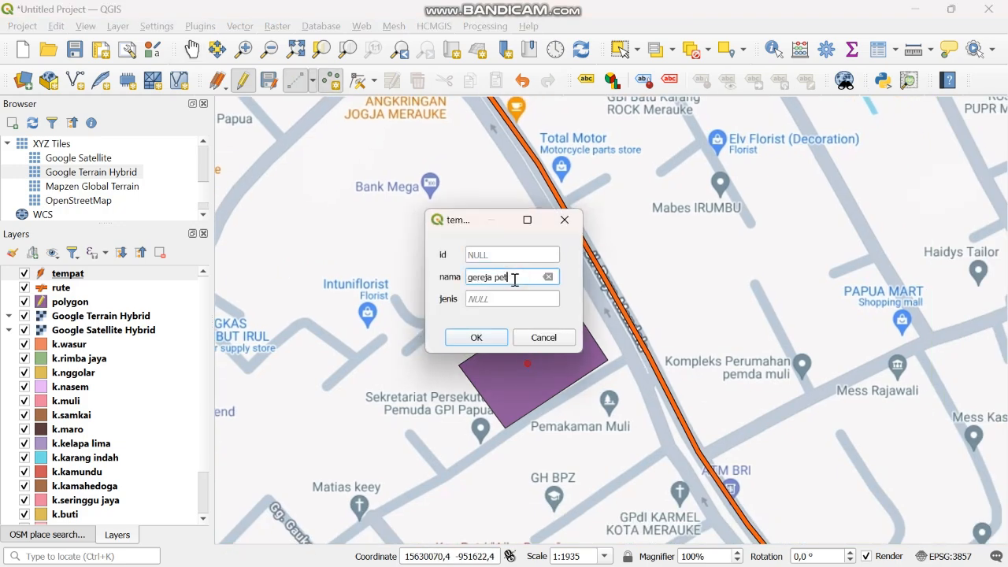
left_click(491, 296)
type("tempat ibadah")
left_click(476, 338)
Add a tempat point inside the large Mopah airport polygon with nama bandar udara mopah and jenis fasilitas umum.
left_click(191, 50)
left_click_drag(653, 466, 435, 66)
left_click_drag(866, 236, 462, 427)
left_click_drag(819, 296, 675, 408)
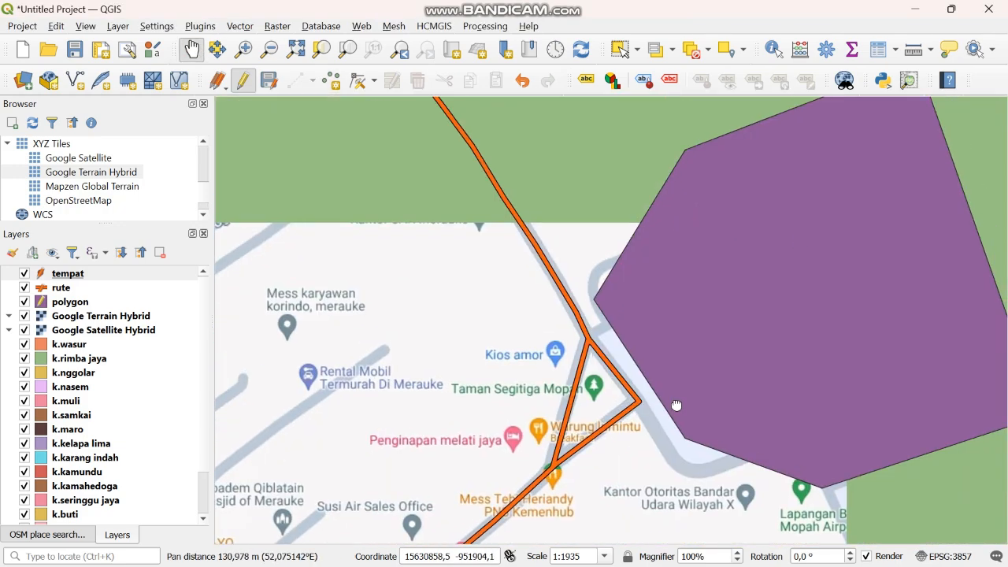
left_click(330, 81)
left_click(745, 302)
left_click(529, 276)
type("bandar udara mopah")
left_click(513, 299)
type("fasilitas umum")
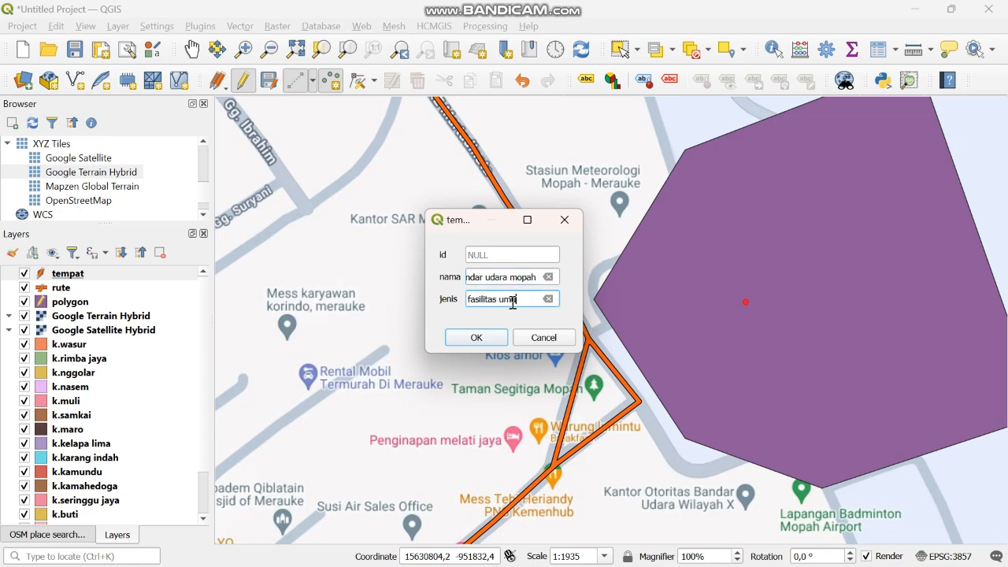
left_click(476, 337)
Switch the tempat layer's symbology to Categorized by the jenis field and classify its values.
left_click(191, 49)
left_click_drag(441, 181, 693, 472)
left_click_drag(480, 362, 661, 97)
scroll(684, 195, "down", 3)
left_click(68, 273)
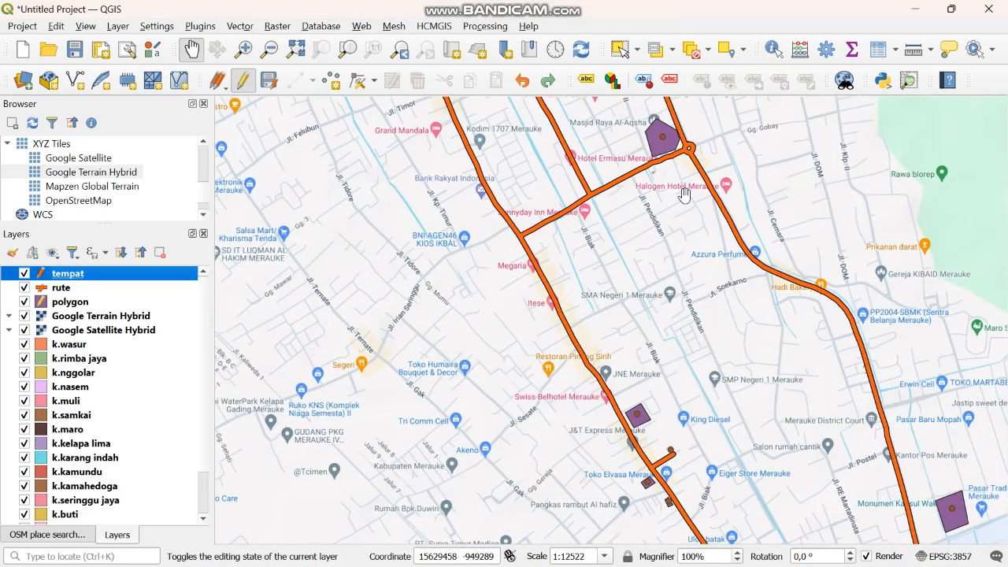
left_click(684, 196)
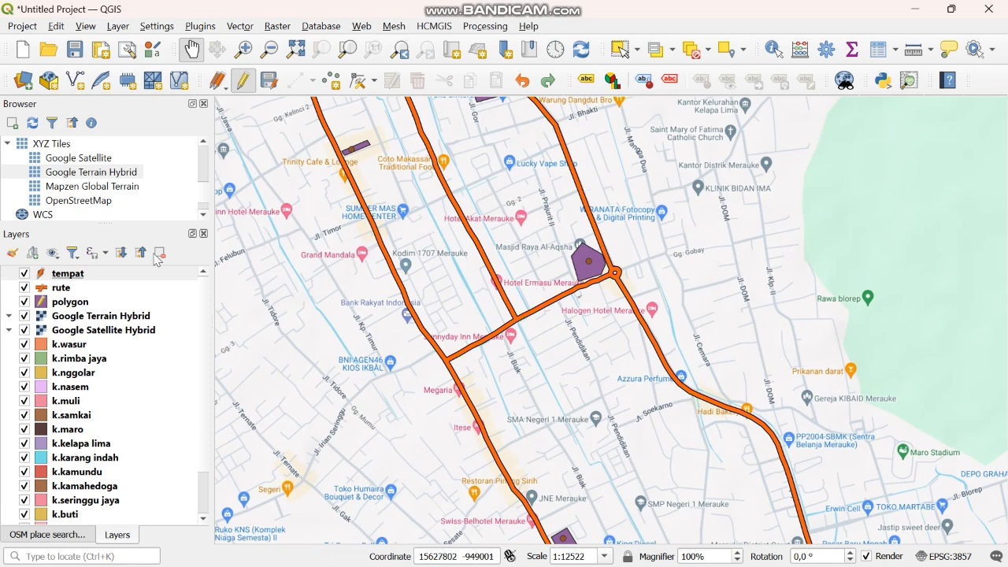
left_click(93, 274)
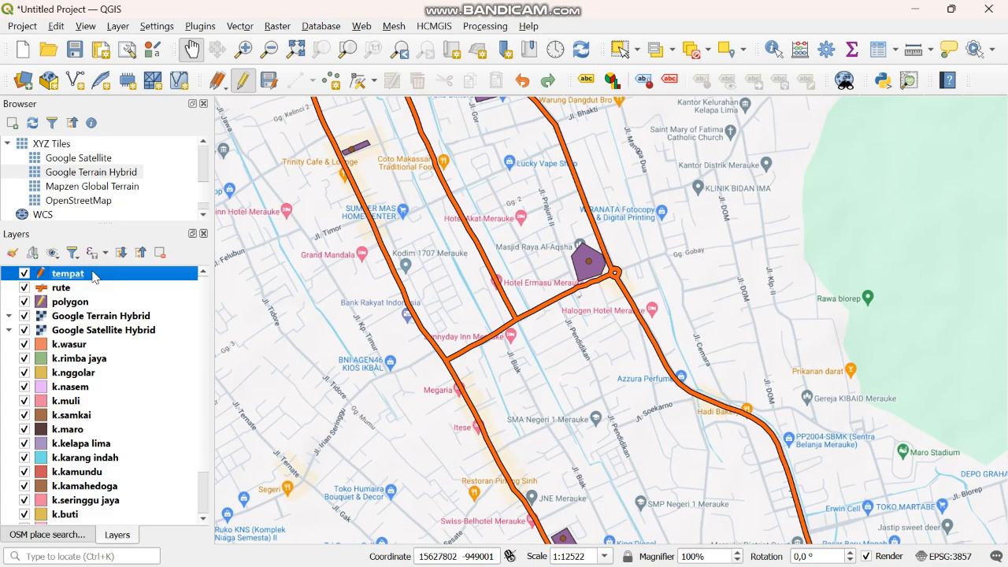
double_click(93, 274)
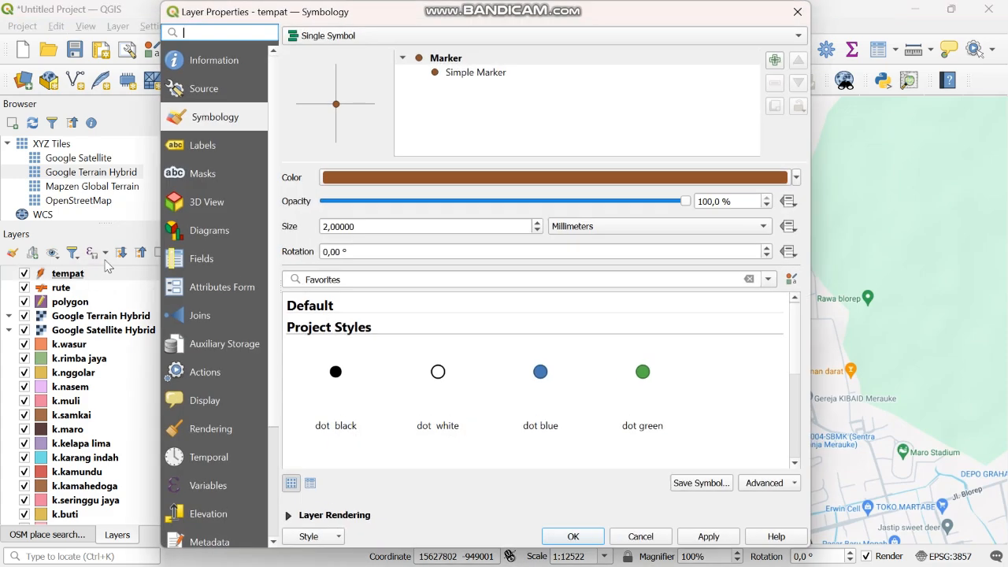
left_click(384, 36)
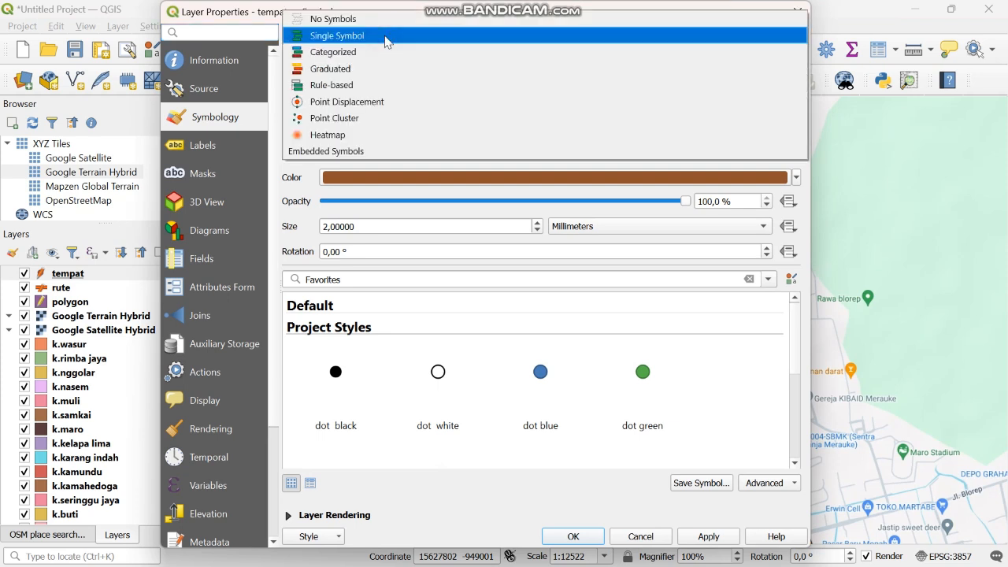
left_click(370, 59)
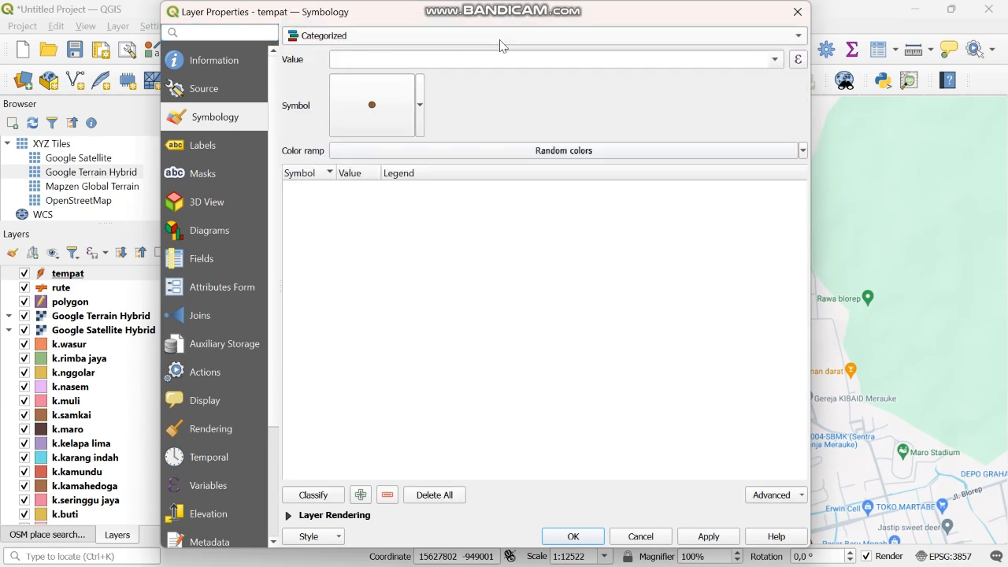
left_click(775, 60)
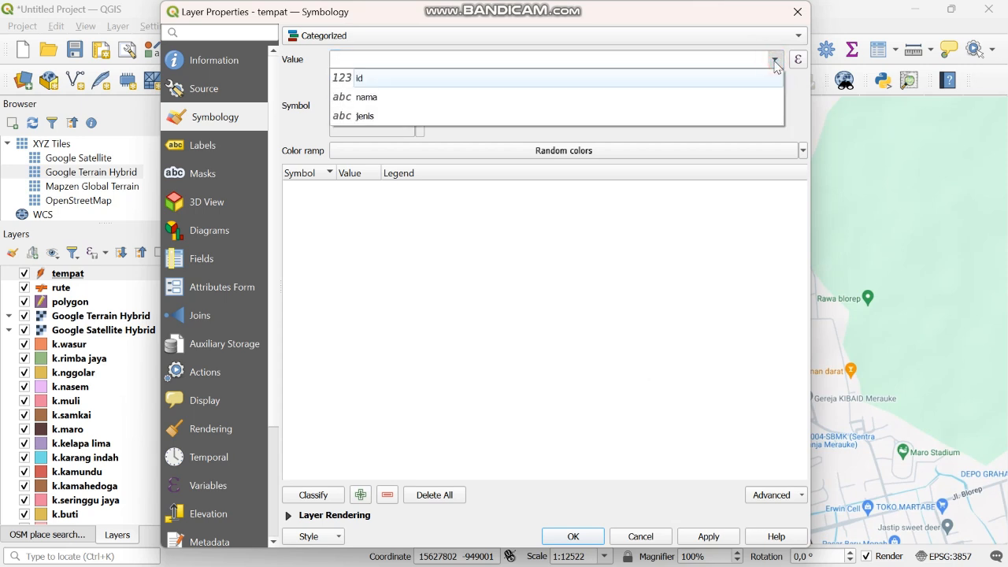
left_click(517, 117)
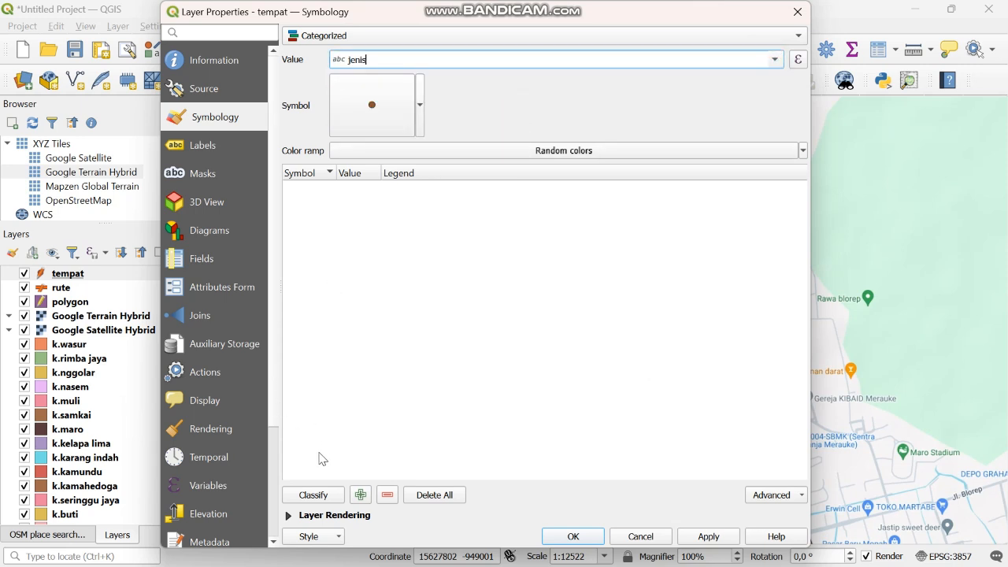
left_click(314, 496)
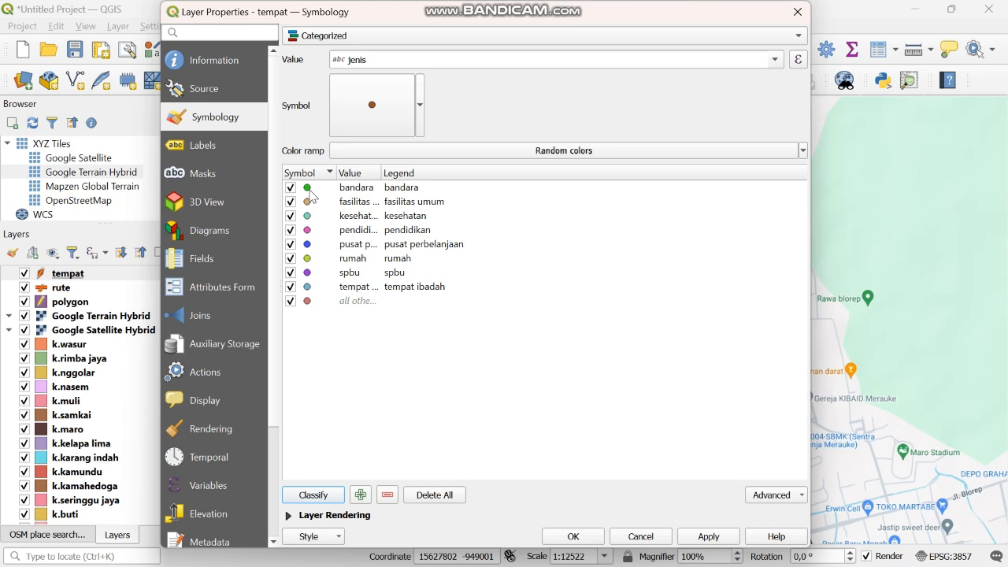
Change the bandara category's symbol to an SVG Marker with the black airplane image.
double_click(308, 189)
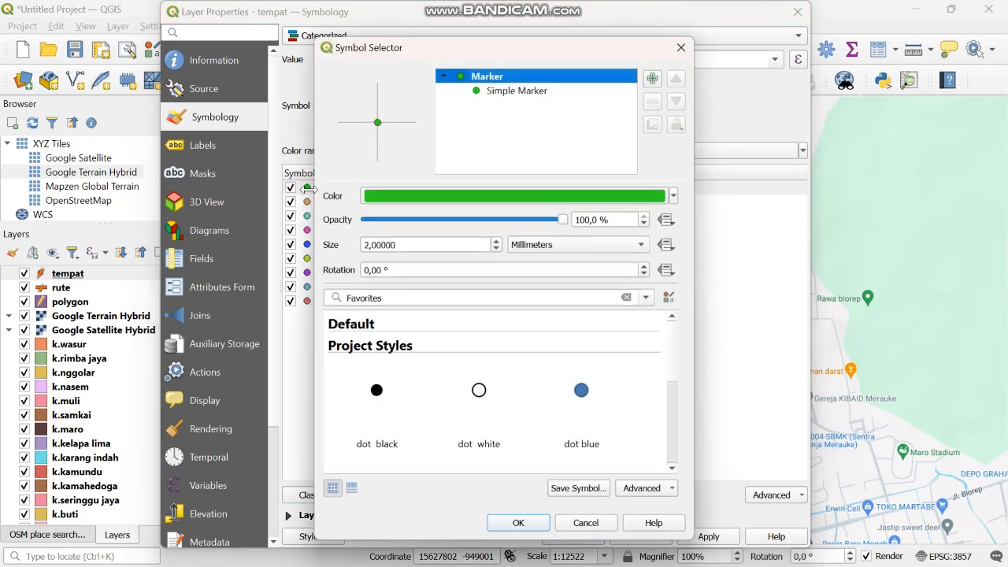
left_click(578, 93)
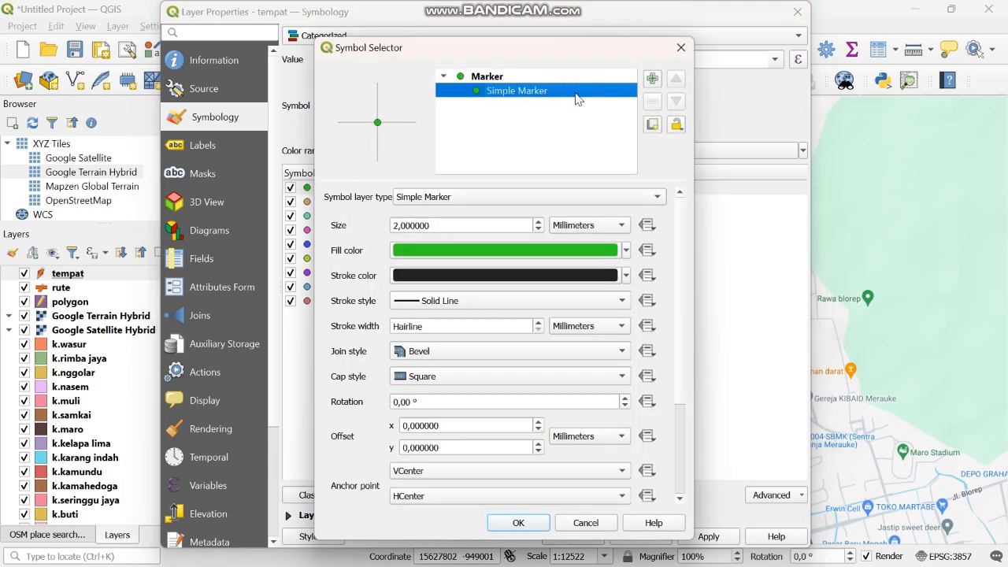
left_click(530, 199)
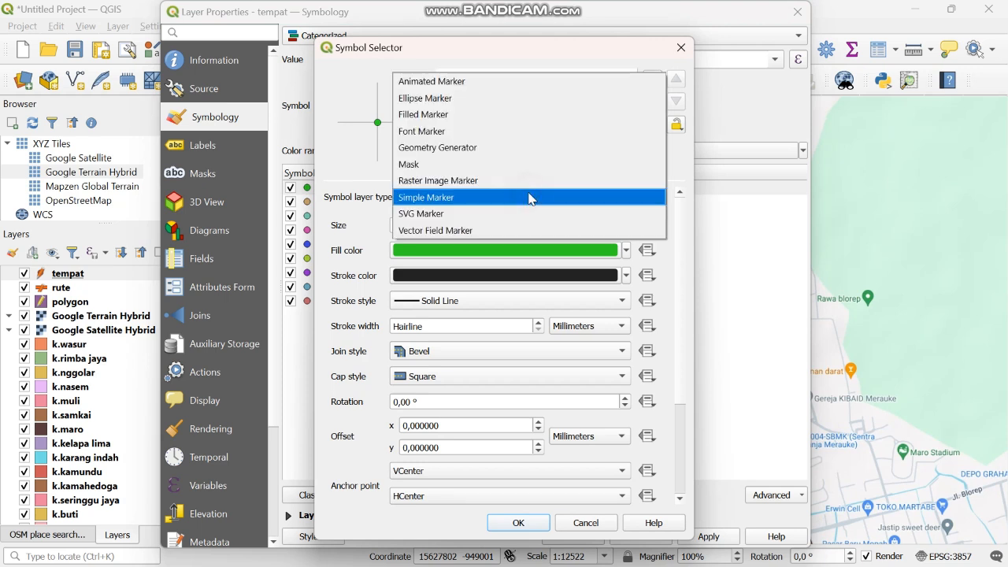
left_click(505, 214)
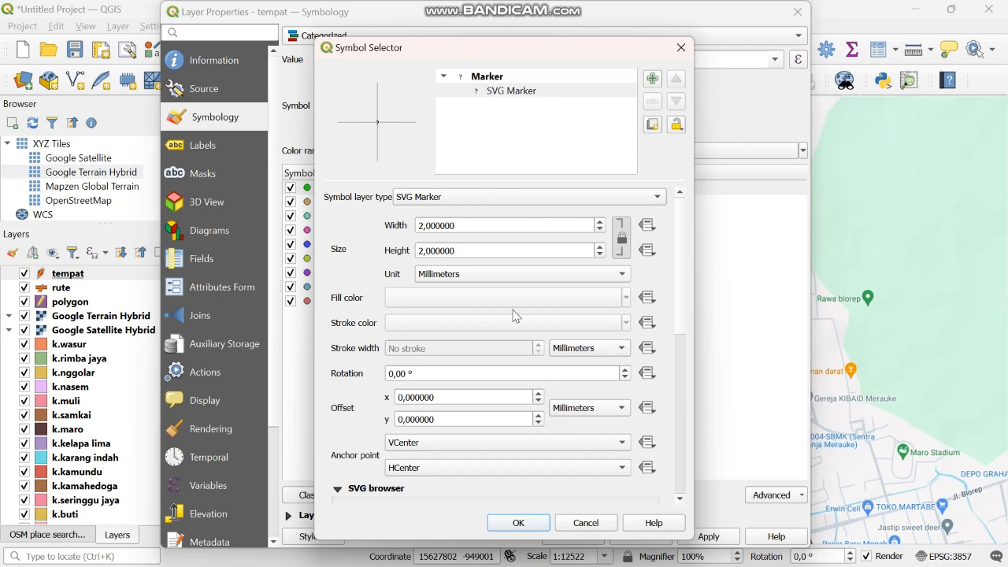
scroll(514, 316, "down", 10)
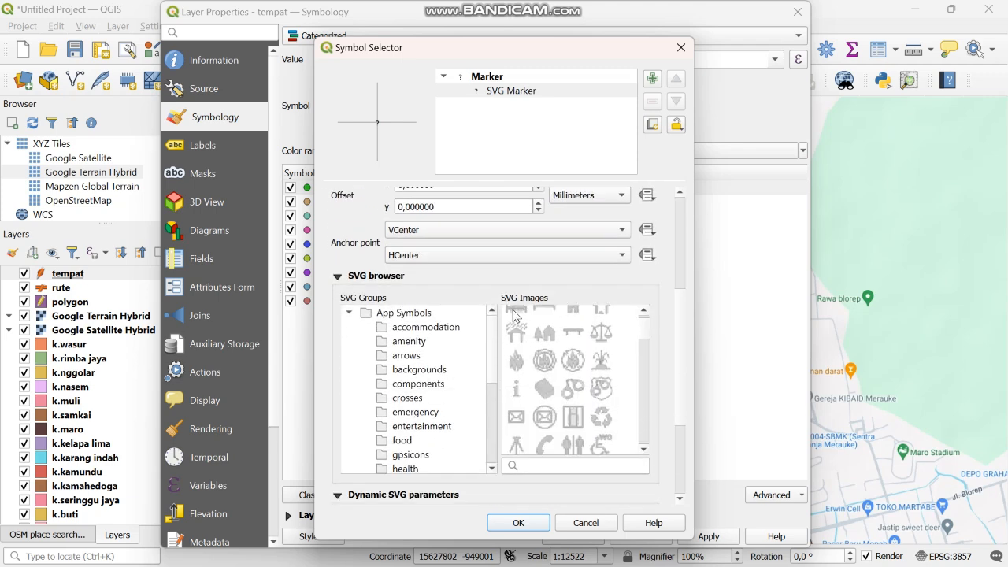
scroll(549, 360, "up", 5)
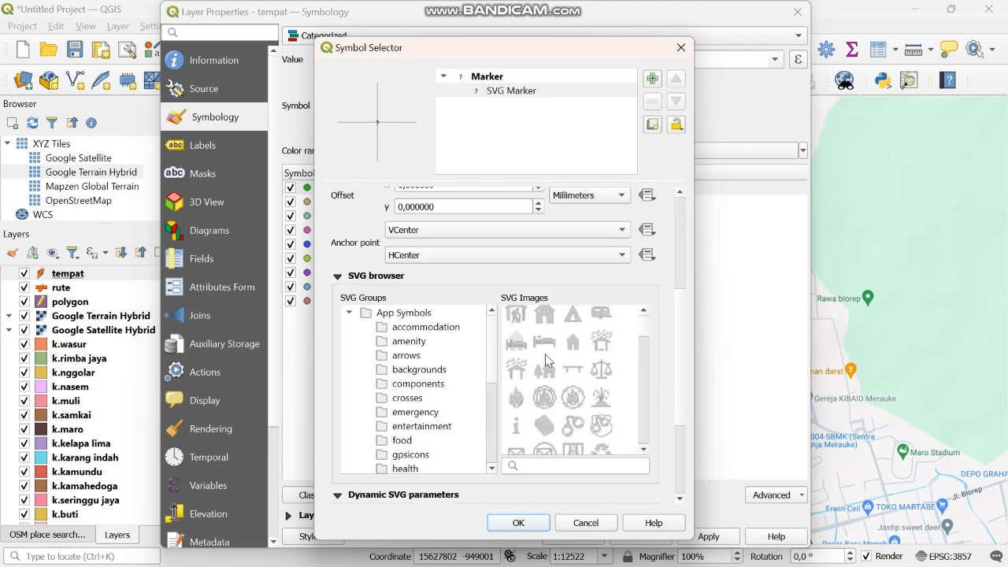
scroll(560, 376, "down", 5)
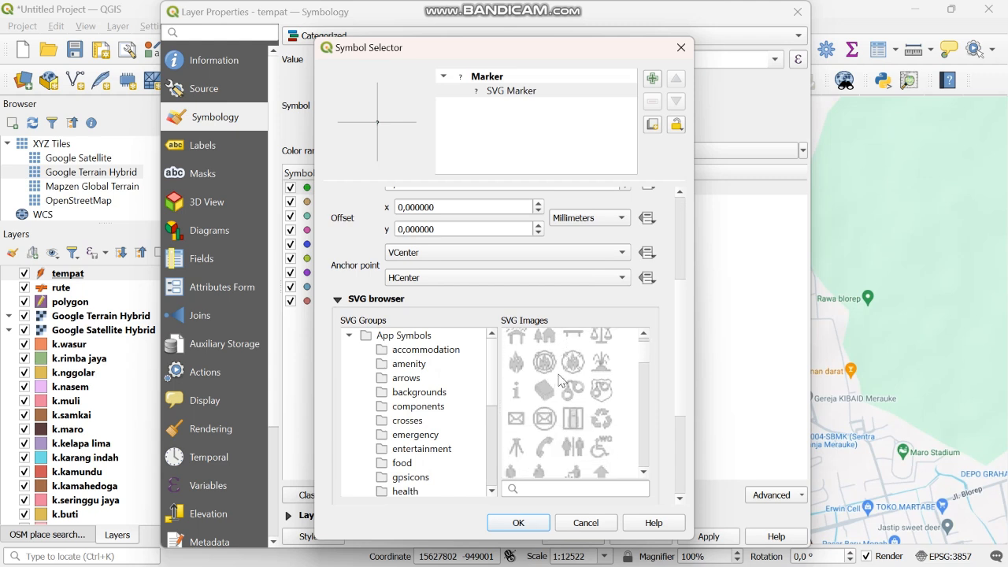
scroll(561, 379, "down", 5)
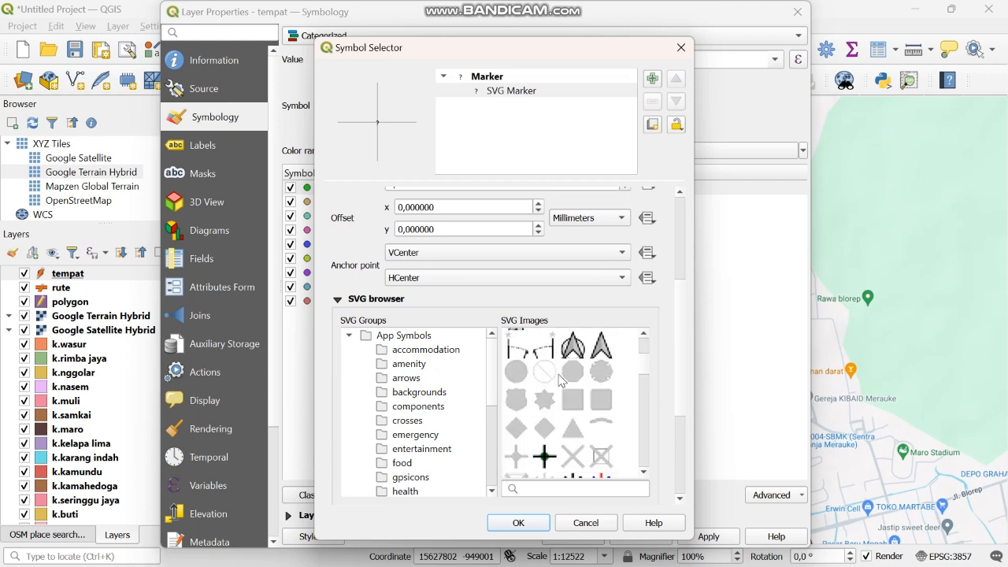
scroll(560, 380, "down", 5)
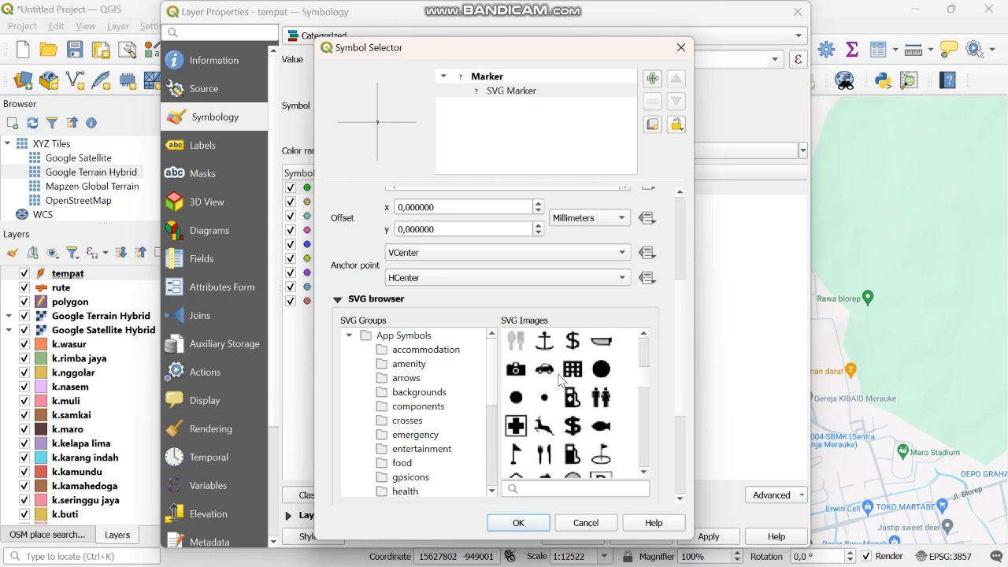
scroll(561, 380, "down", 3)
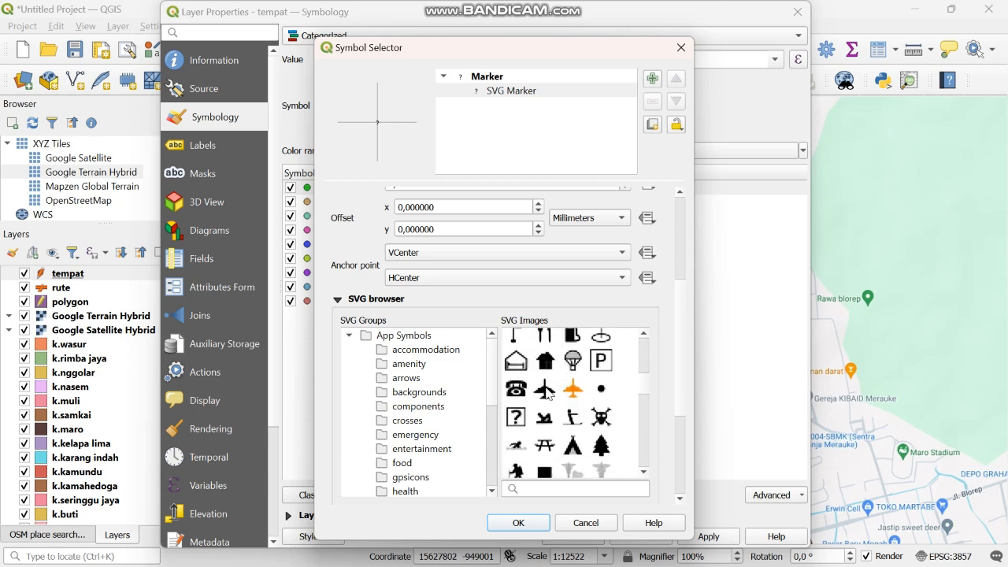
left_click(545, 390)
Set the bandara airplane marker's width and height to 5 mm and accept the symbol.
scroll(462, 225, "up", 5)
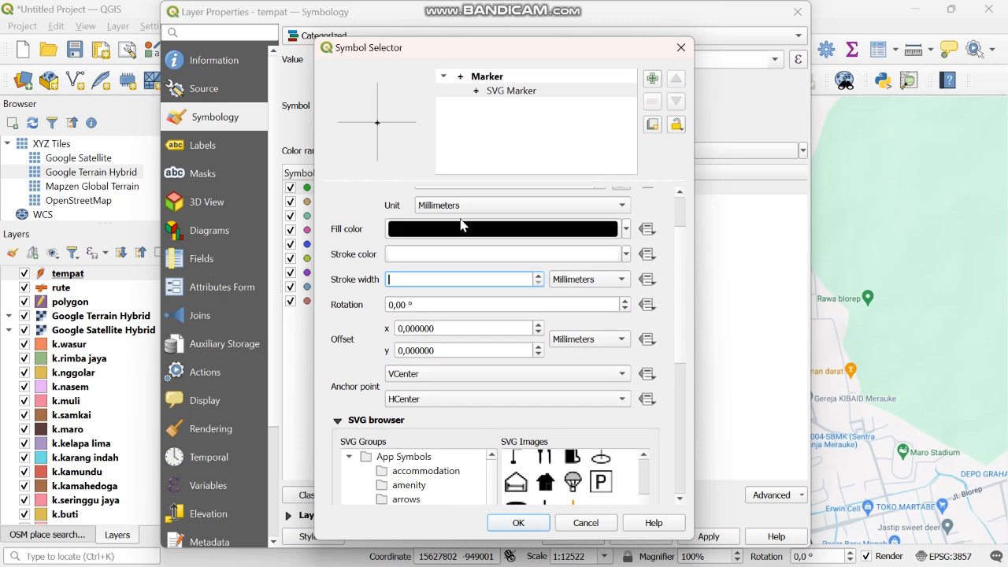
scroll(463, 225, "up", 3)
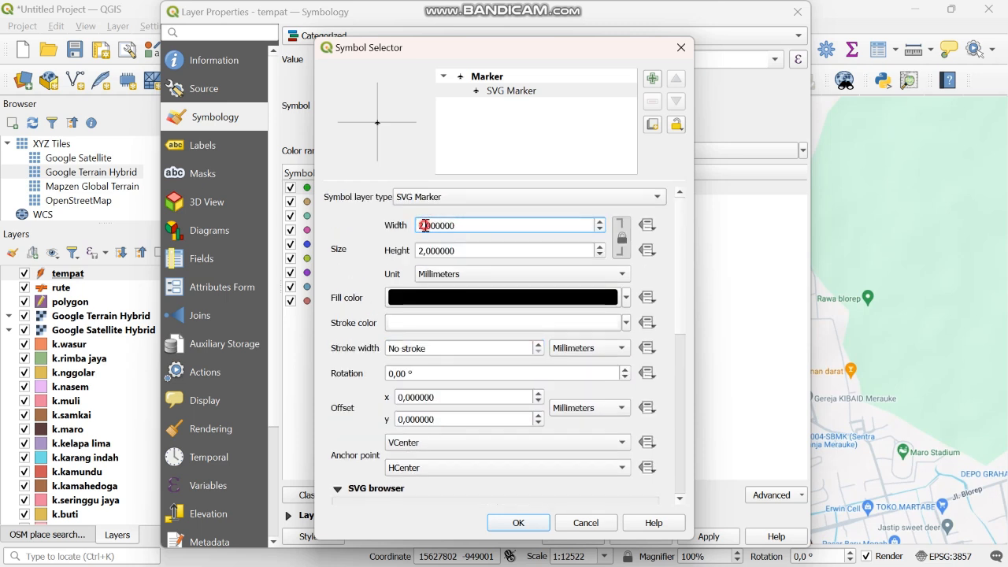
key("BackSpace")
type("5")
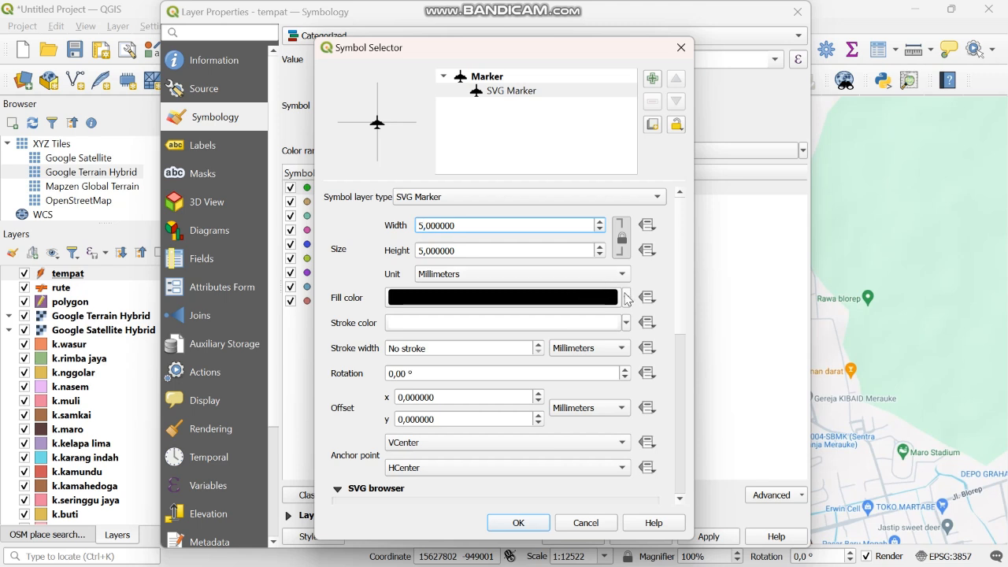
left_click(518, 526)
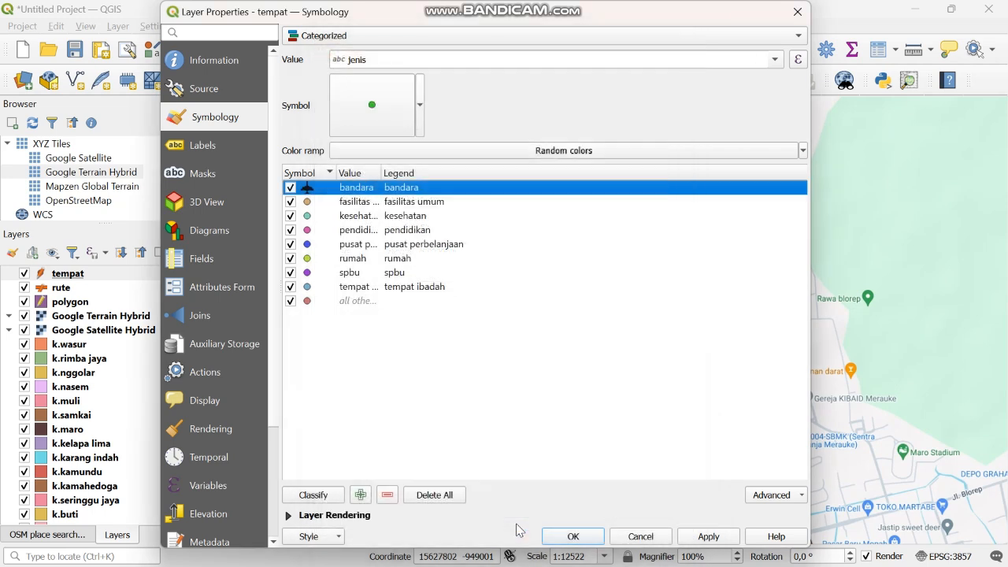
Change the fasilitas umum category's symbol to an SVG Marker with the black gridded building image.
left_click(310, 203)
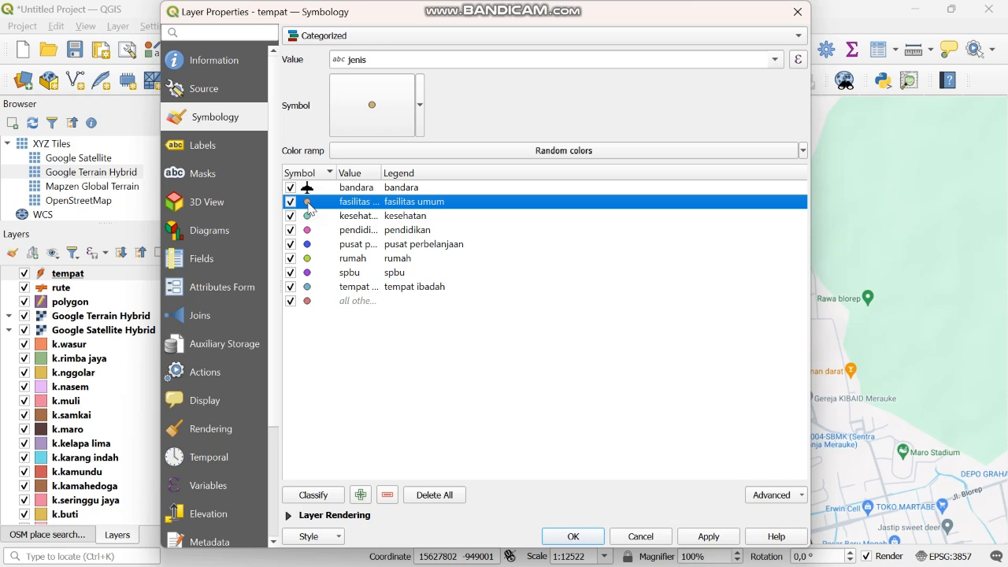
double_click(309, 203)
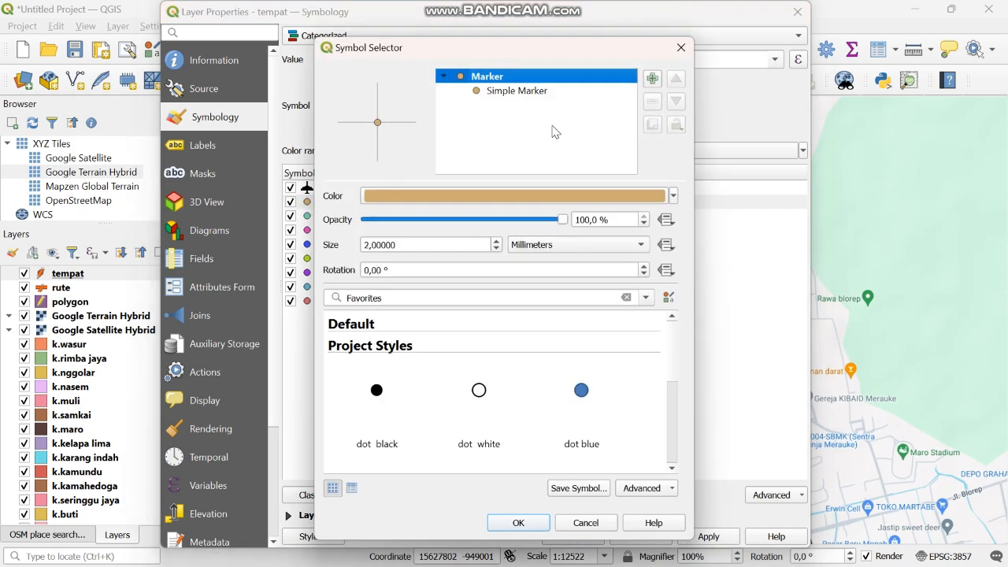
left_click(532, 92)
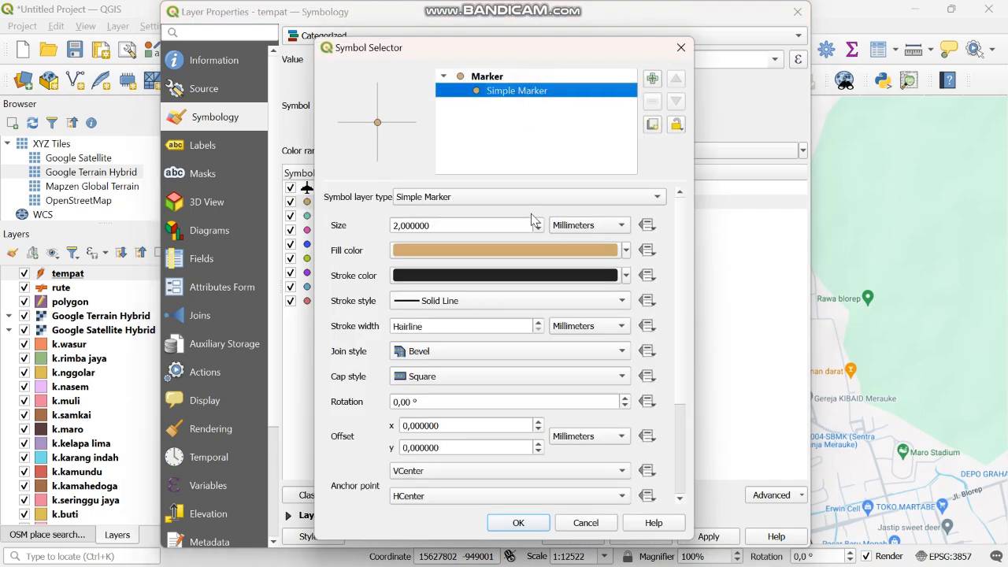
left_click(602, 198)
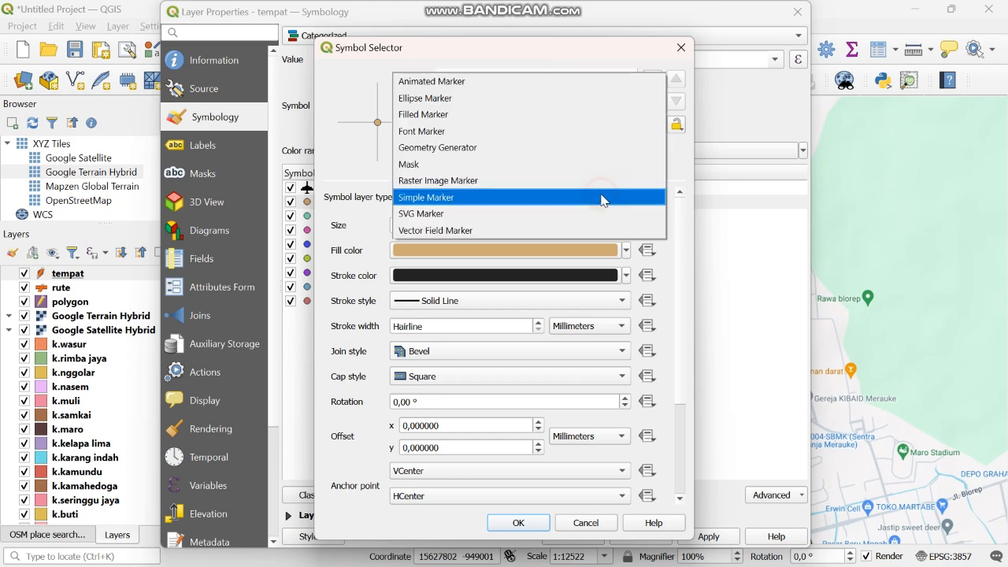
left_click(544, 215)
scroll(486, 320, "down", 5)
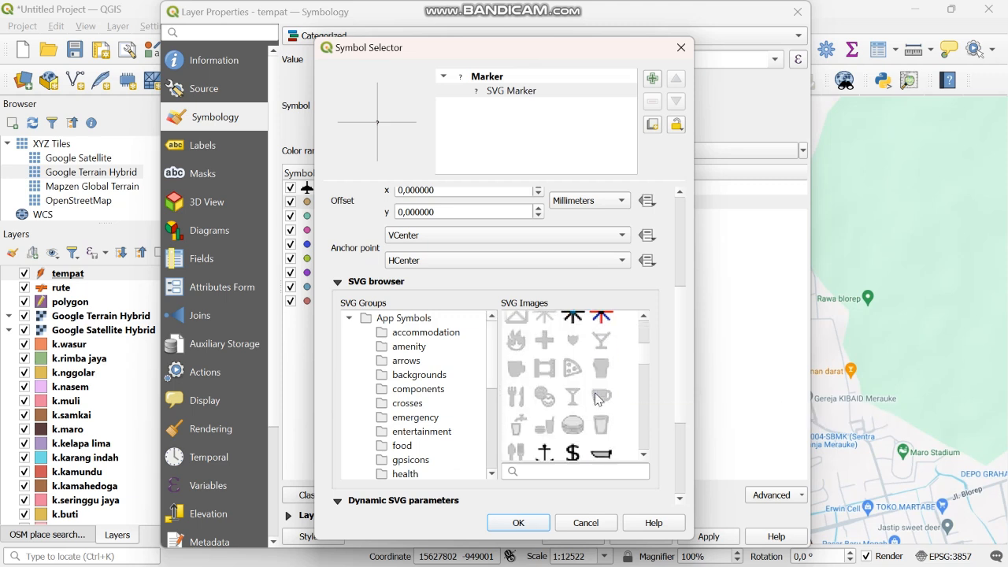
scroll(596, 400, "down", 1)
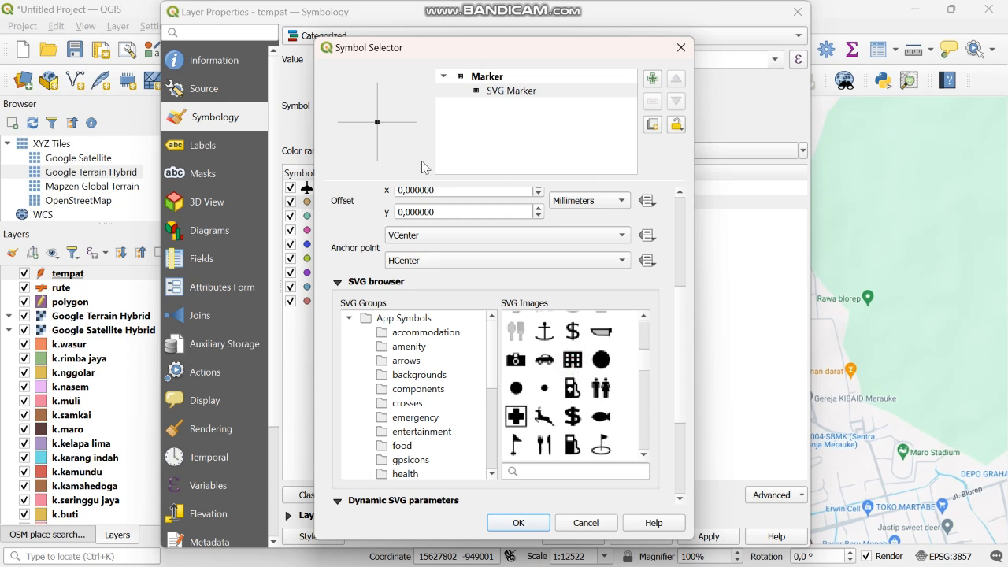
scroll(413, 218, "up", 2)
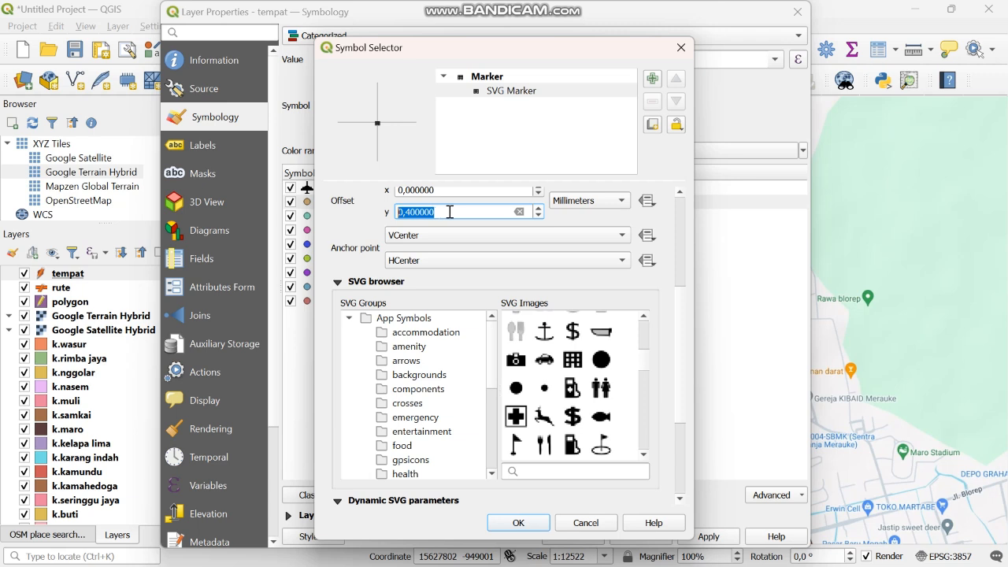
left_click(538, 215)
left_click(538, 215)
scroll(352, 227, "up", 2)
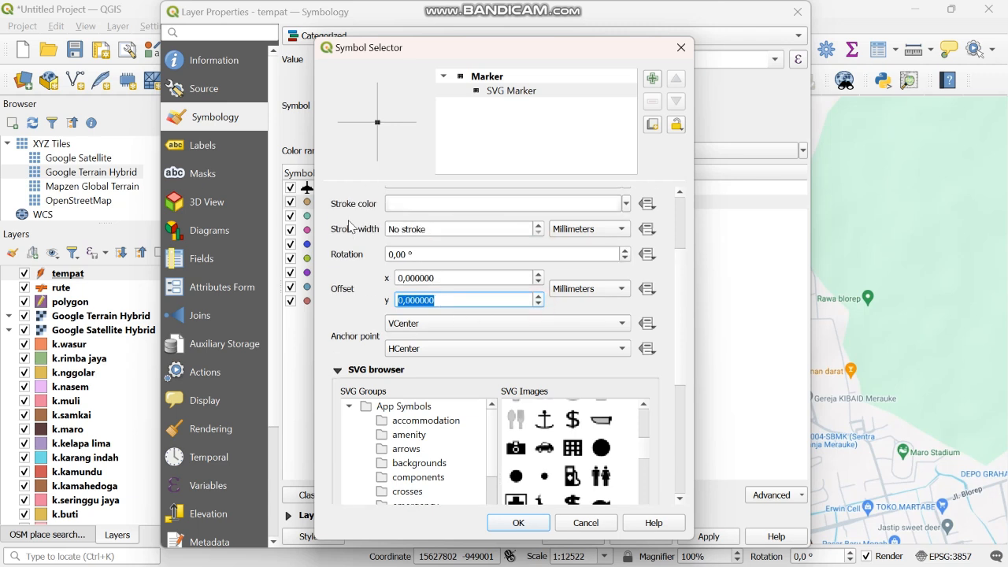
scroll(405, 249, "up", 1)
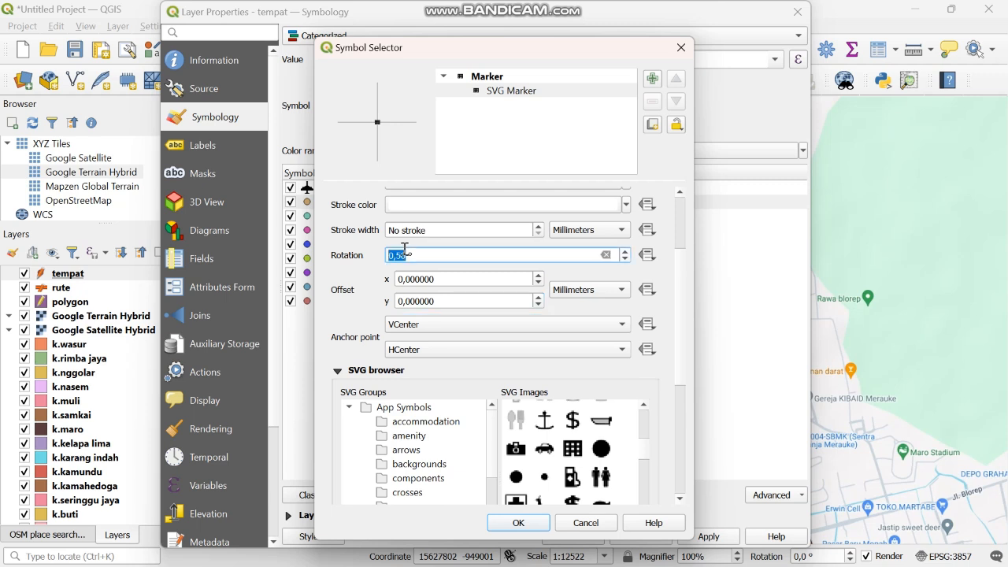
left_click(625, 259)
Set the fasilitas umum building marker's width and height to 5 mm.
left_click(684, 232)
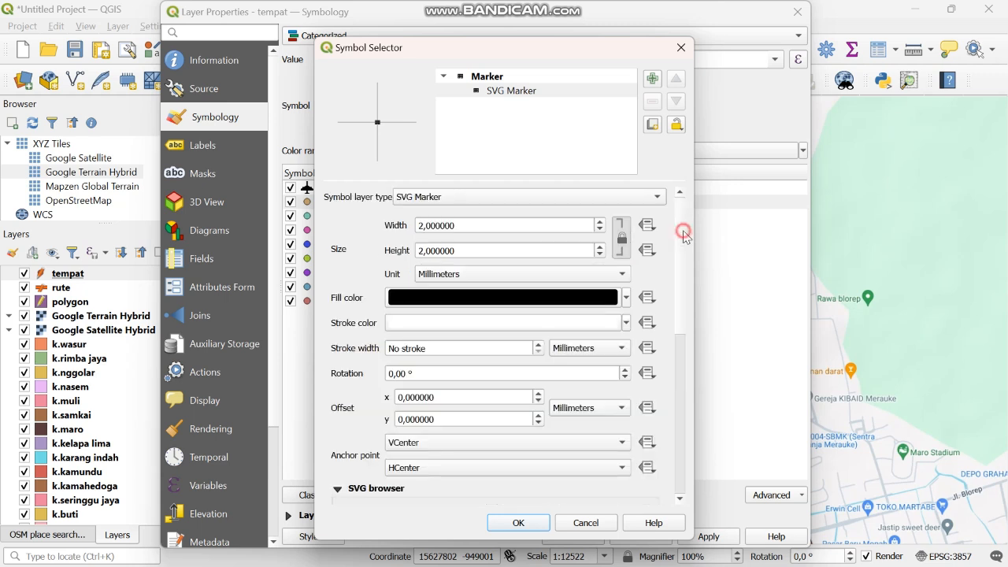
left_click(422, 226)
key("Delete")
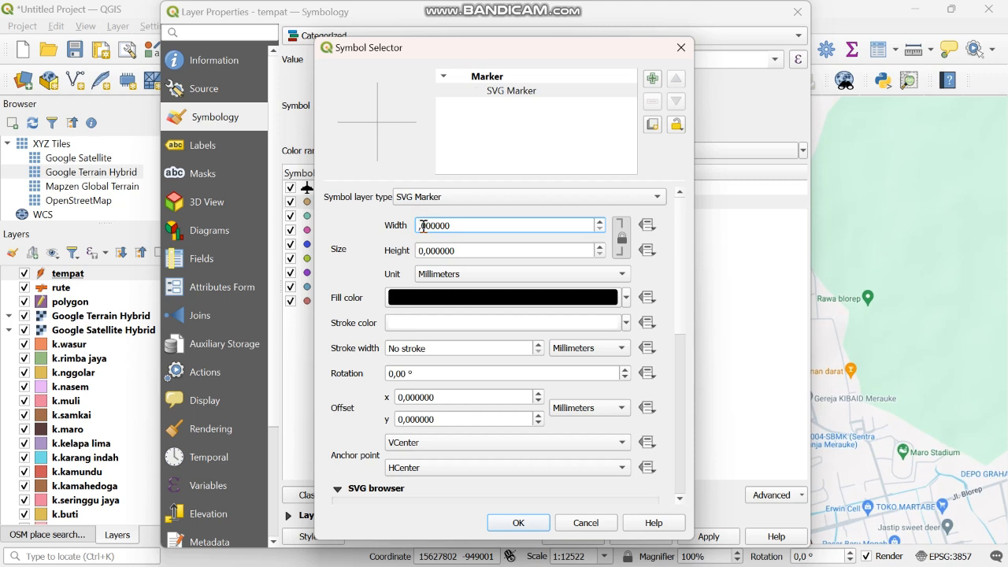
type("5")
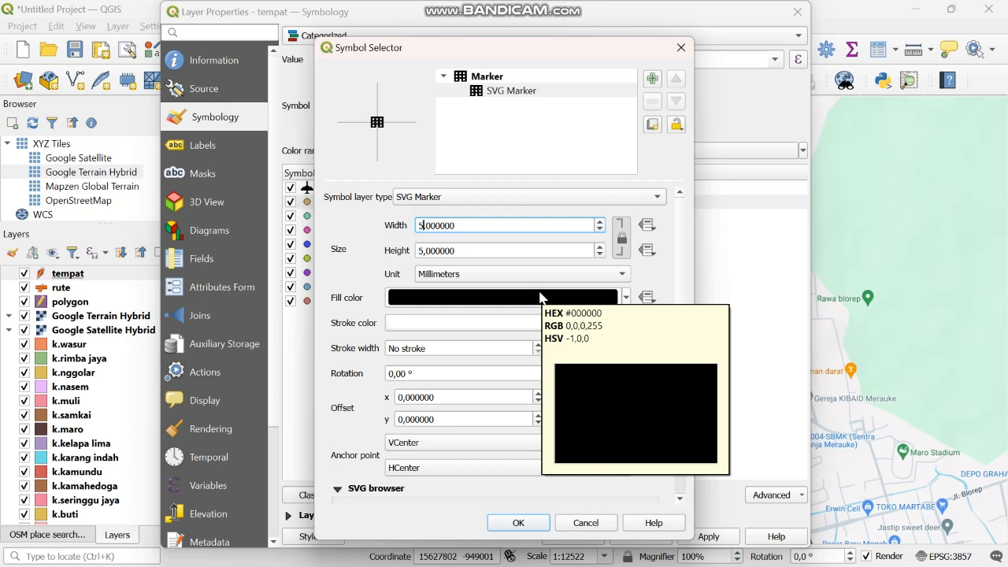
Give the fasilitas umum building marker a muted light blue fill color and accept the symbol.
left_click(626, 297)
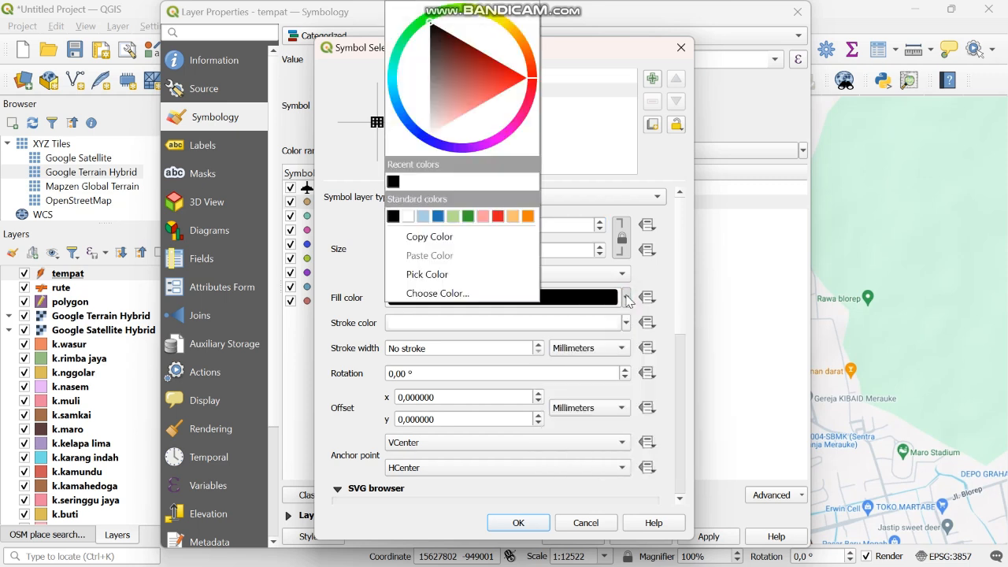
left_click(528, 78)
left_click(491, 101)
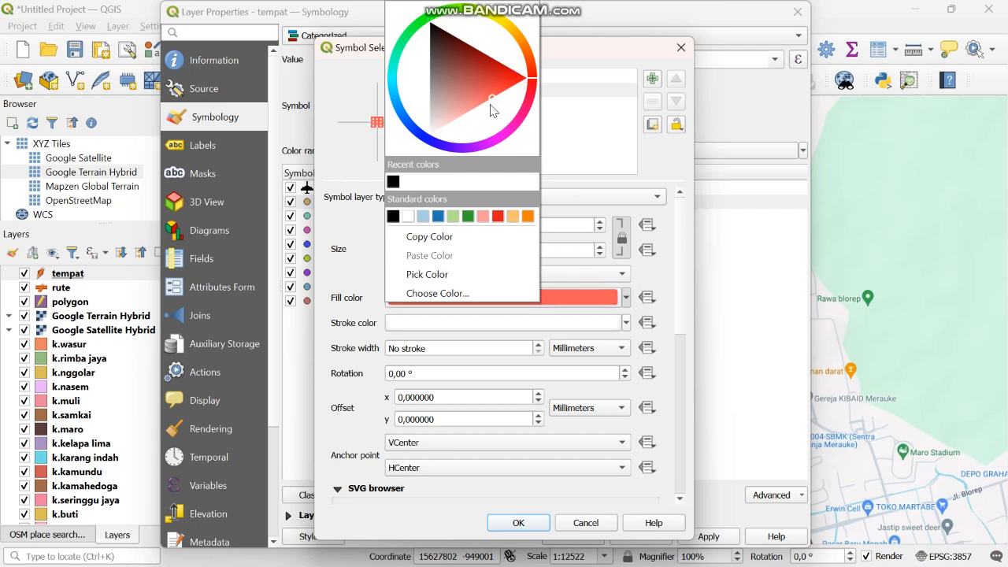
mouse_move(490, 103)
left_mouse_down()
mouse_move(498, 23)
mouse_move(418, 32)
mouse_move(397, 88)
mouse_move(401, 96)
mouse_move(430, 70)
mouse_move(460, 65)
left_mouse_up()
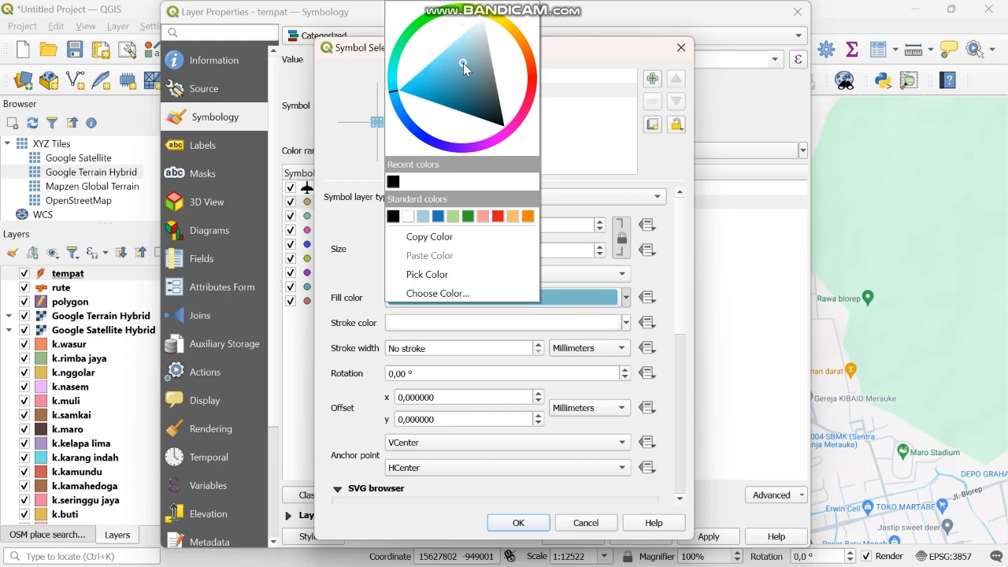
left_click(522, 529)
left_click(519, 525)
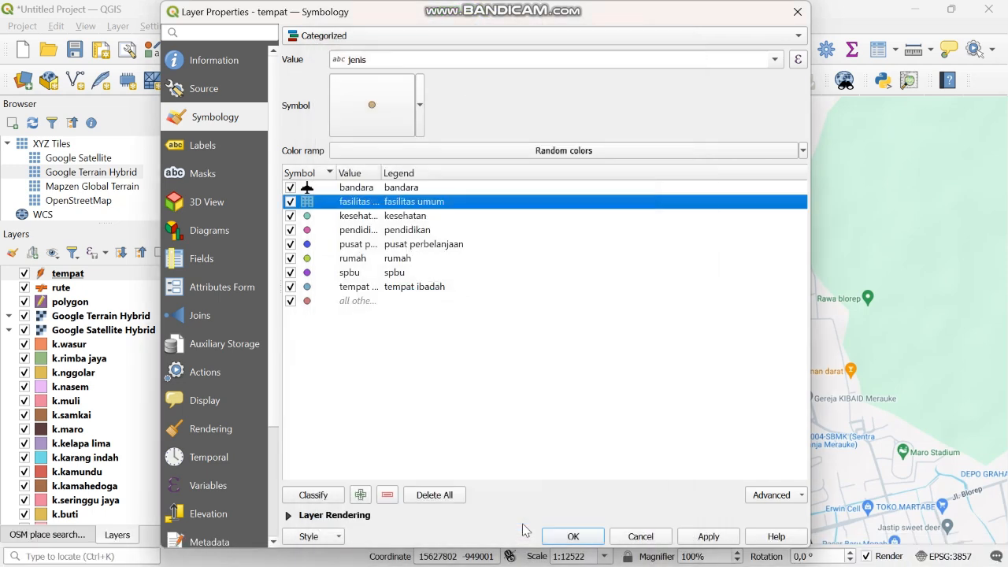
Change the kesehatan category's symbol to an SVG Marker with a cross image and a yellow fill, and accept it.
double_click(307, 216)
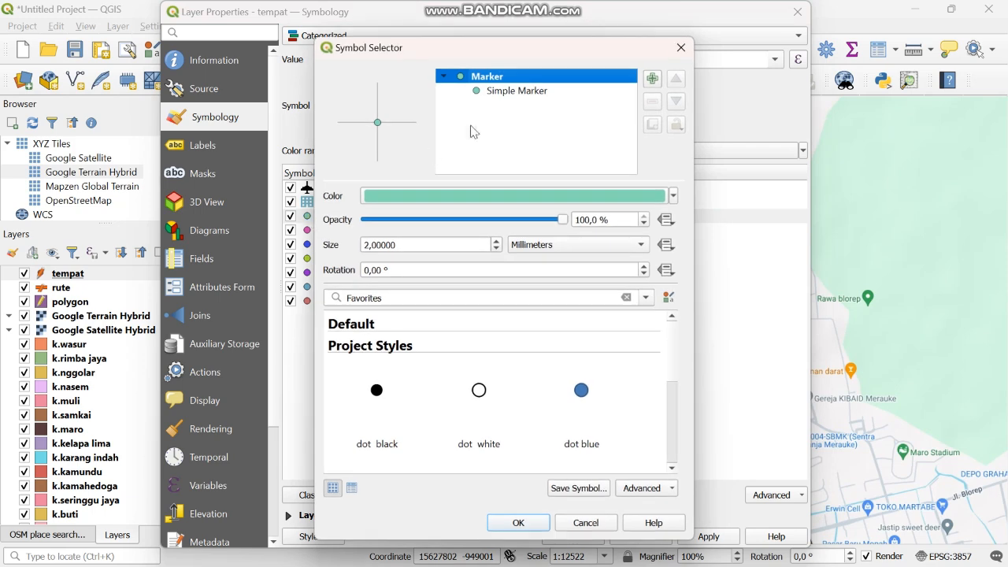
left_click(520, 92)
left_click(480, 197)
left_click(480, 215)
scroll(604, 218, "down", 5)
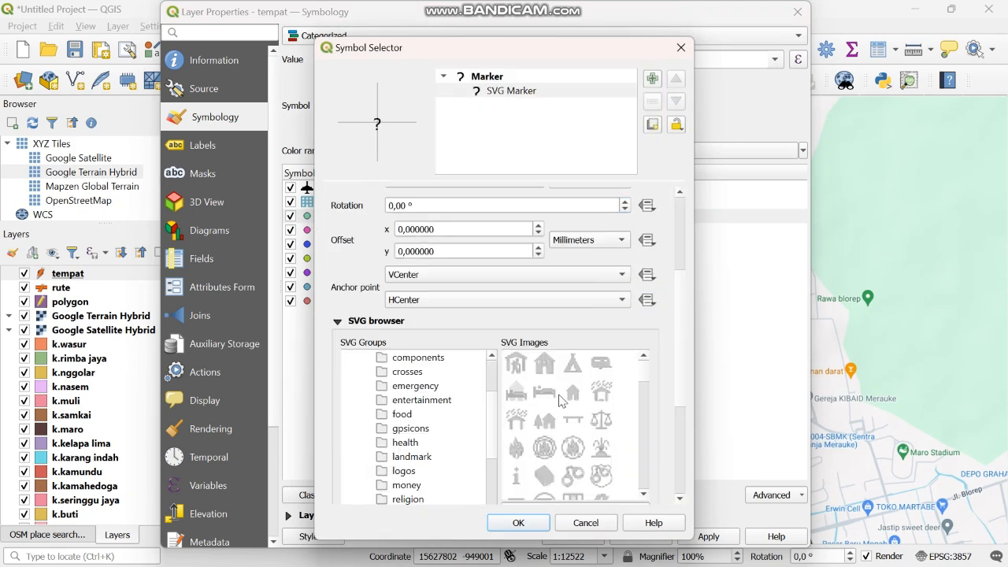
scroll(605, 218, "up", 2)
left_click(625, 219)
left_click(494, 245)
left_click_drag(453, 307, 483, 291)
left_click(547, 495)
left_click(520, 523)
Change the pendidikan category's symbol to an SVG Marker with the book image.
double_click(307, 230)
left_click(520, 92)
left_click(481, 197)
left_click(480, 215)
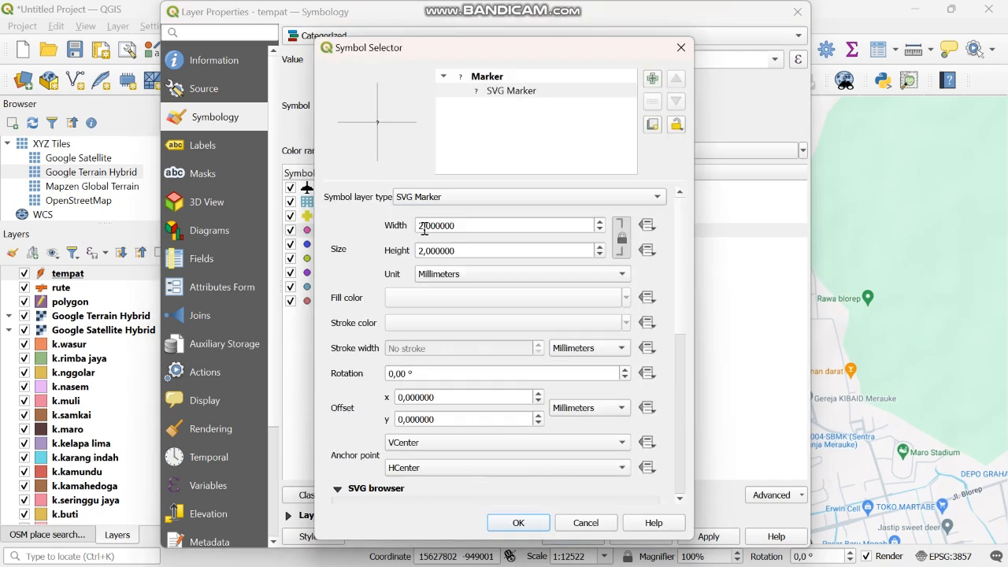
scroll(605, 228, "down", 5)
scroll(594, 415, "down", 5)
scroll(594, 415, "down", 10)
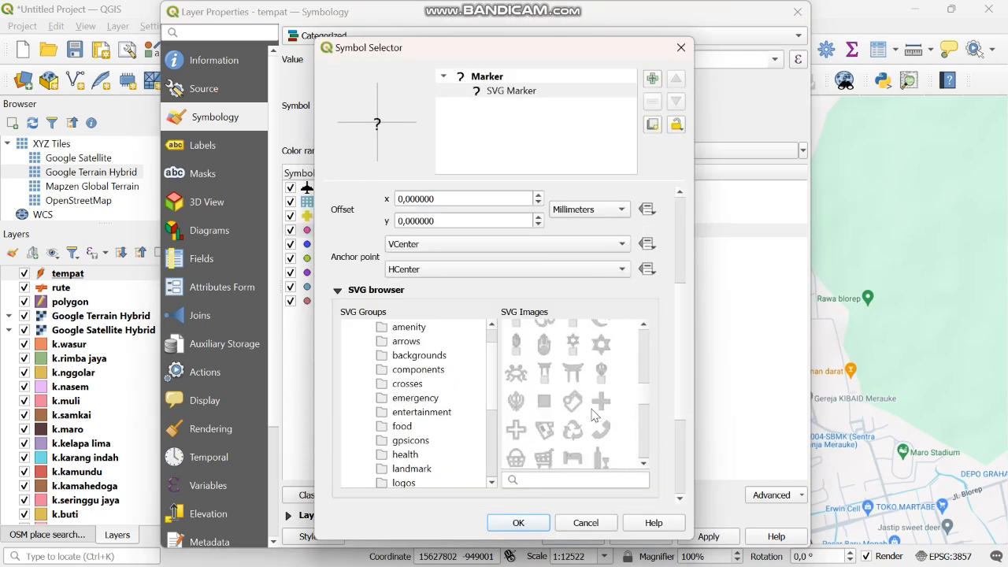
scroll(595, 415, "down", 10)
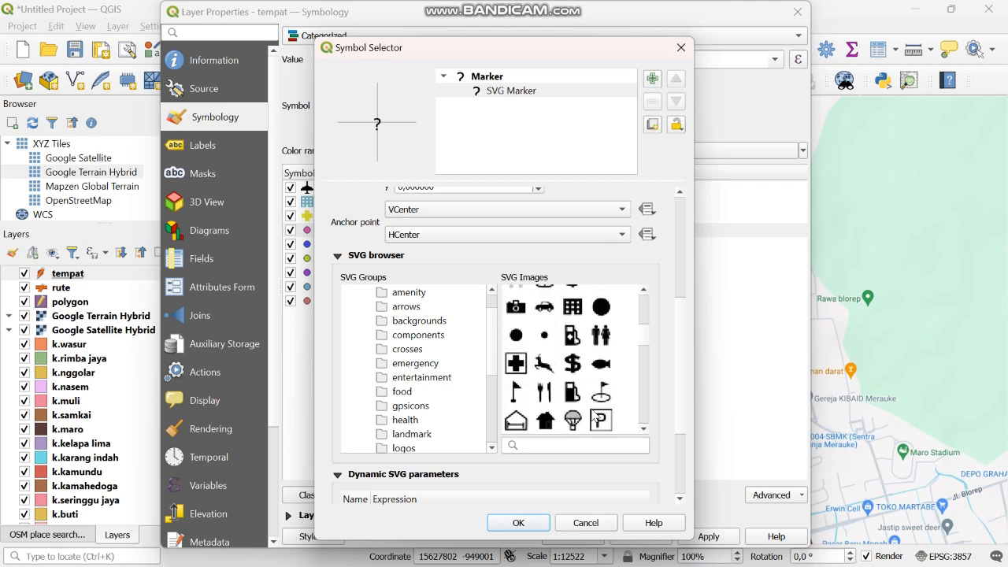
scroll(592, 415, "down", 10)
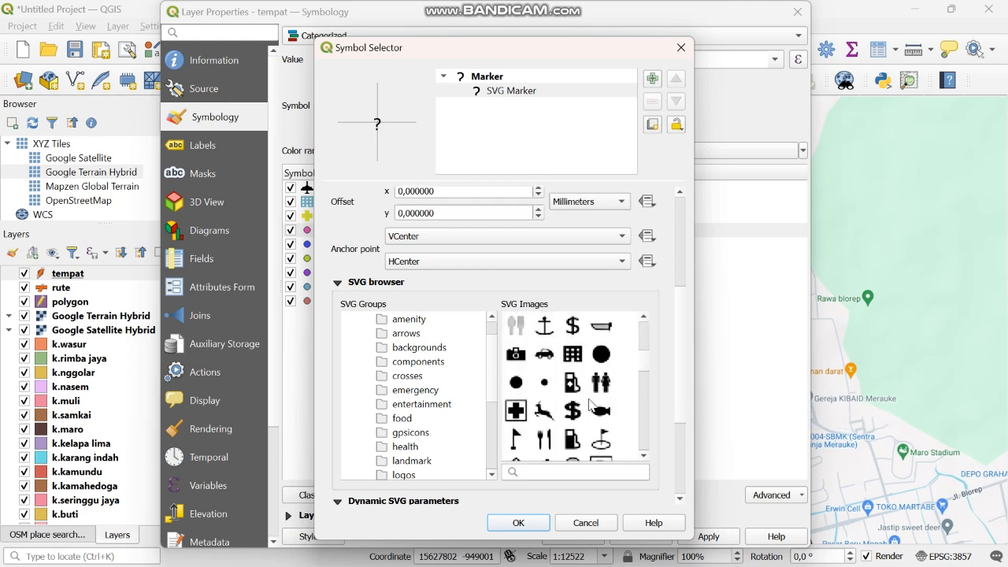
scroll(588, 399, "down", 1)
left_click(576, 391)
scroll(481, 259, "down", 1)
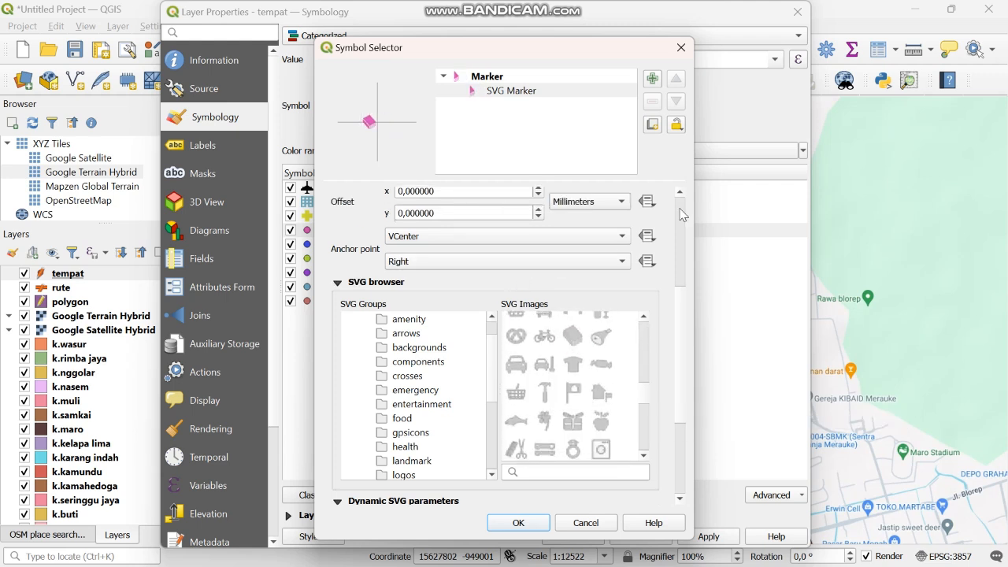
Give the pendidikan book marker a light blue fill color and accept the symbol.
left_click(681, 212)
left_click(626, 298)
left_click(459, 111)
left_click(498, 136)
left_click_drag(497, 136, 402, 113)
left_click(534, 522)
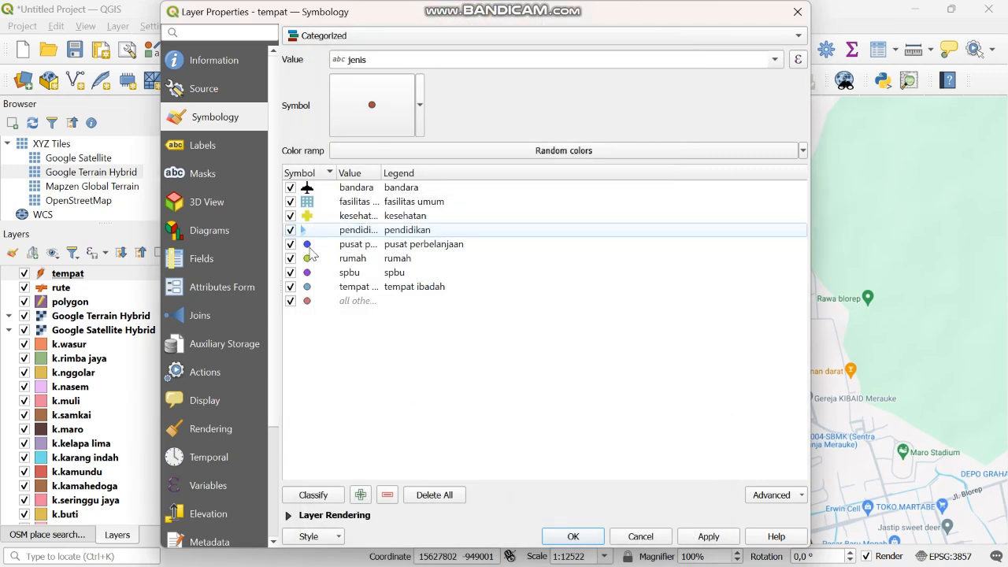
Change the pusat perbelanjaan category's symbol to a 5 mm SVG Marker with the shopping cart image and accept it.
double_click(307, 244)
left_click(516, 91)
left_click_drag(400, 227, 390, 227)
type("5")
left_click(561, 197)
left_click(507, 267)
scroll(521, 338, "down", 3)
scroll(551, 455, "down", 10)
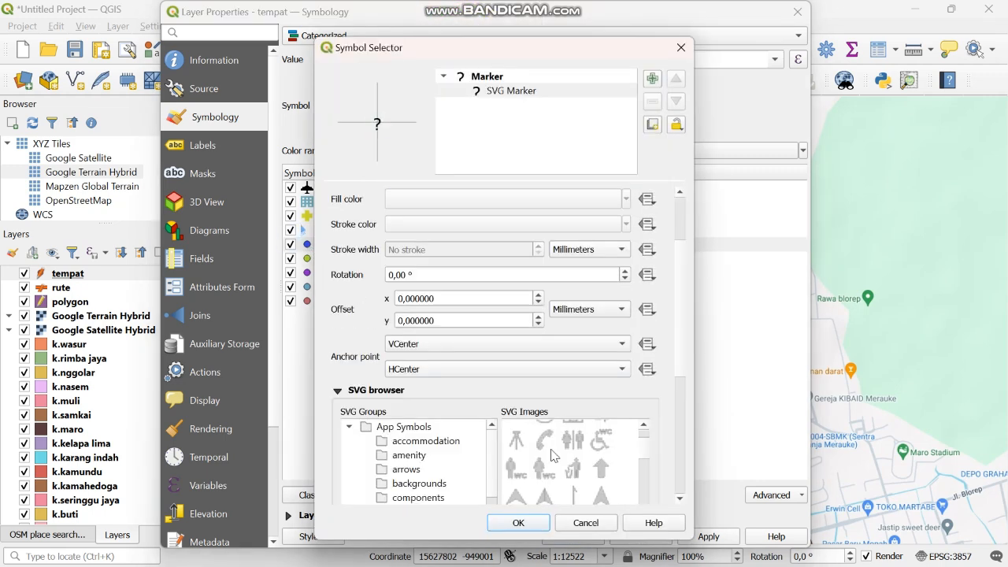
left_click(544, 452)
left_click(518, 523)
Change the rumah category's symbol to a 5 mm SVG Marker with the house image.
double_click(308, 258)
left_click(516, 90)
left_click(561, 195)
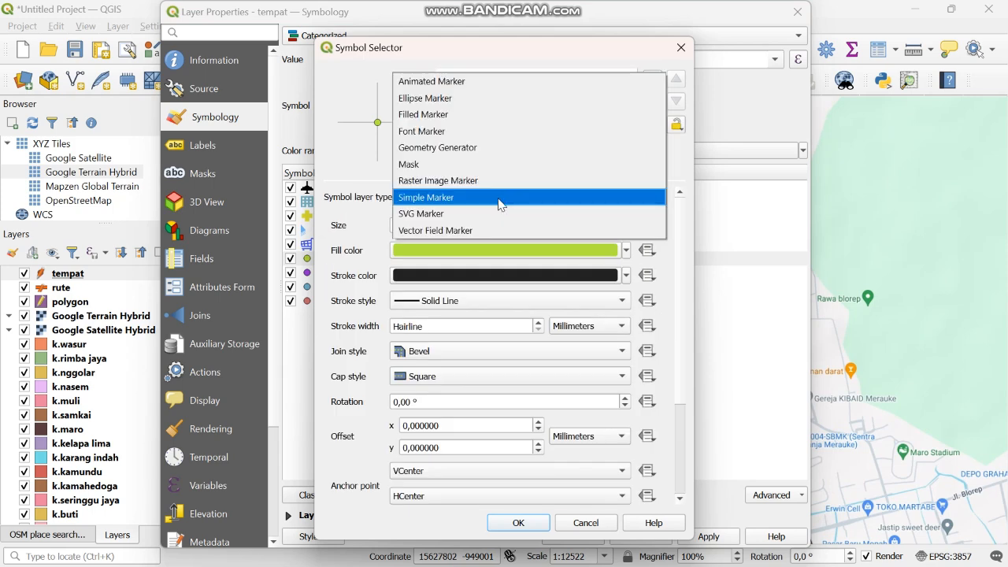
left_click(441, 212)
scroll(519, 347, "down", 3)
left_click(572, 401)
scroll(494, 254, "up", 1)
Give the rumah house marker a bright pink fill color and accept the symbol.
left_click_drag(680, 291, 682, 223)
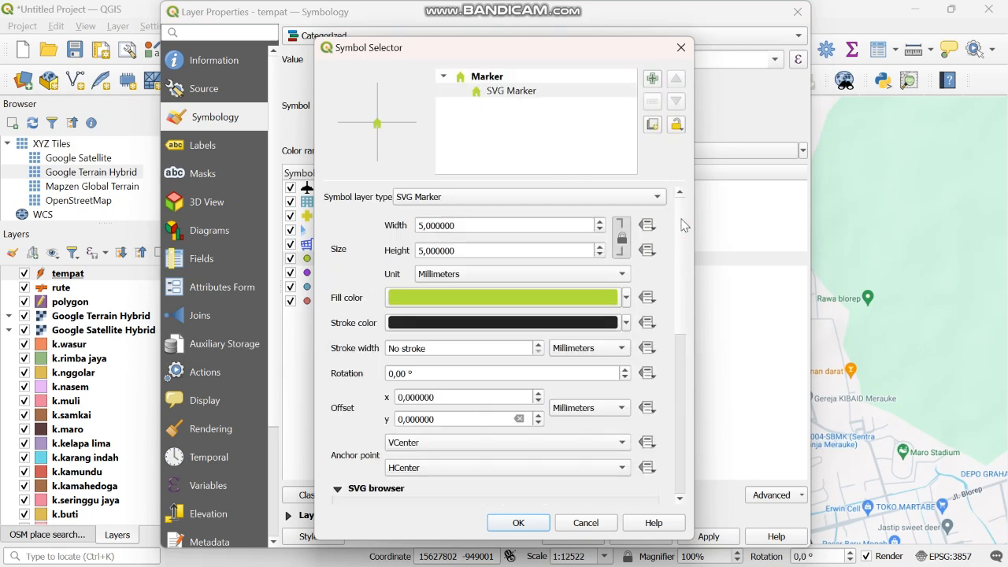
left_click(626, 298)
mouse_move(466, 14)
left_mouse_down()
mouse_move(489, 23)
mouse_move(500, 139)
left_mouse_up()
left_click(518, 522)
Change the spbu category's symbol to a 5 mm SVG Marker with the fuel pump image.
double_click(307, 272)
left_click(516, 90)
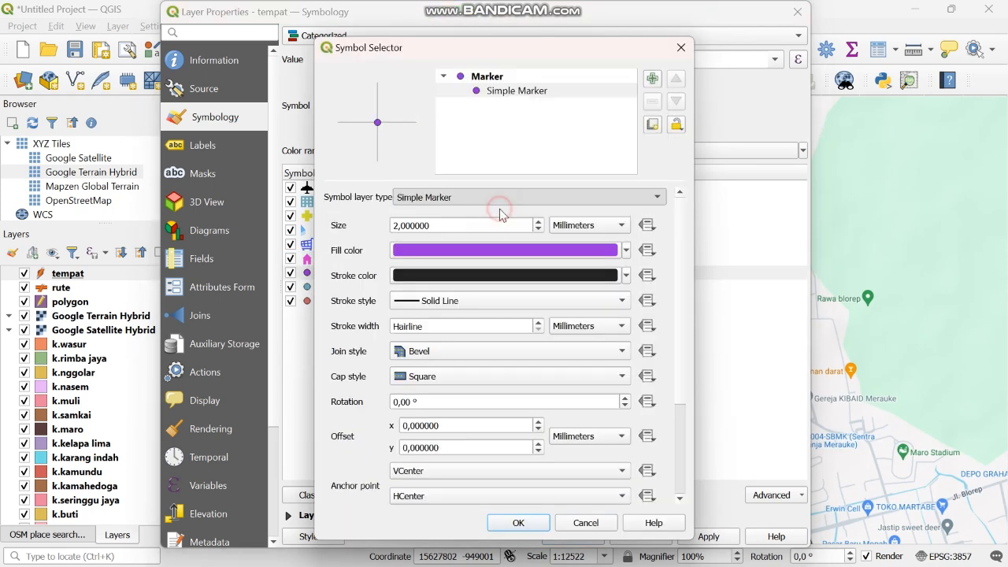
left_click(561, 195)
left_click(441, 212)
scroll(577, 340, "down", 3)
scroll(578, 341, "down", 5)
left_click(573, 346)
Give the spbu fuel pump marker a red fill color and accept the symbol.
scroll(504, 258, "up", 3)
left_click(626, 232)
left_click(516, 328)
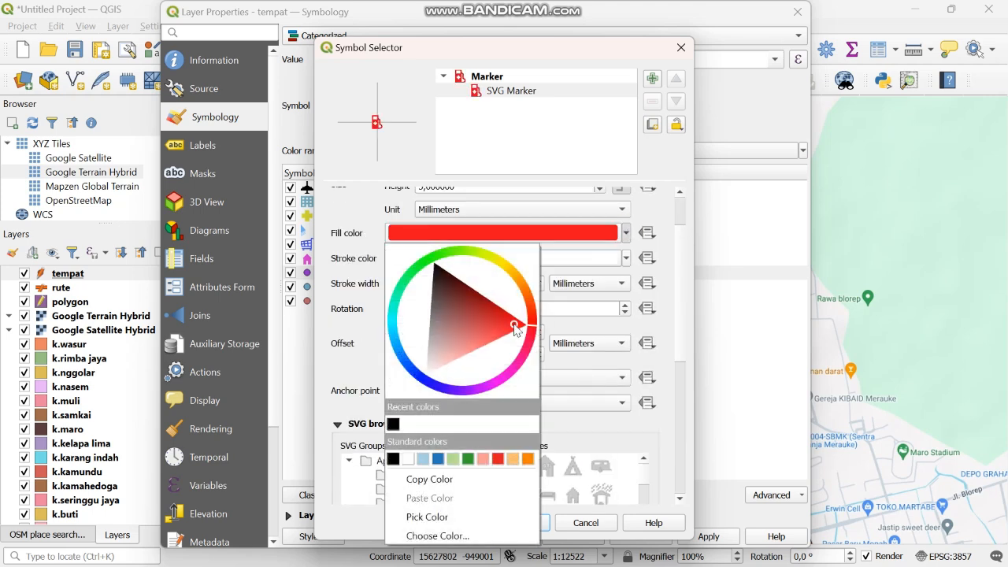
left_click(521, 522)
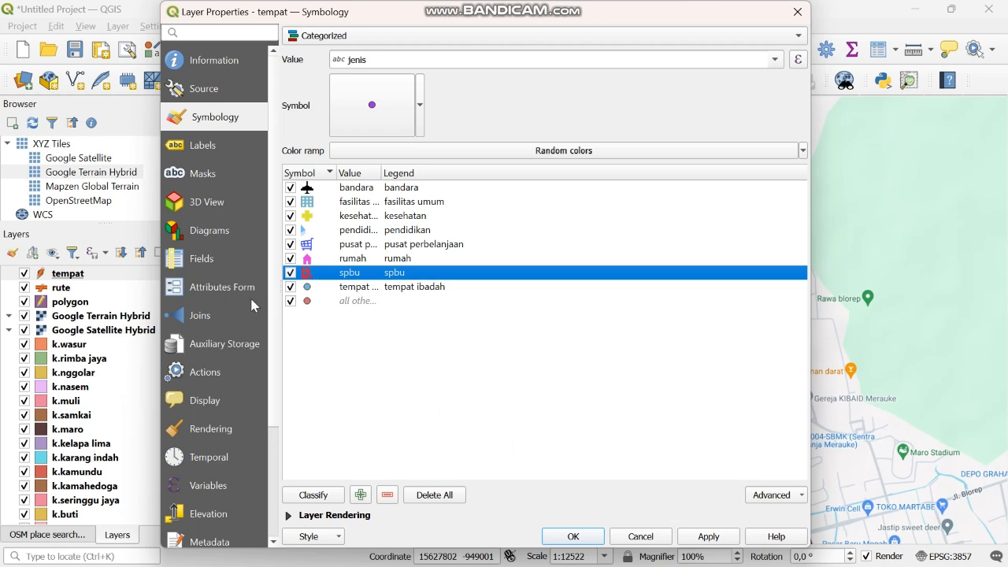
Accept the tempat layer's categorized symbology and close its properties.
left_click(208, 287)
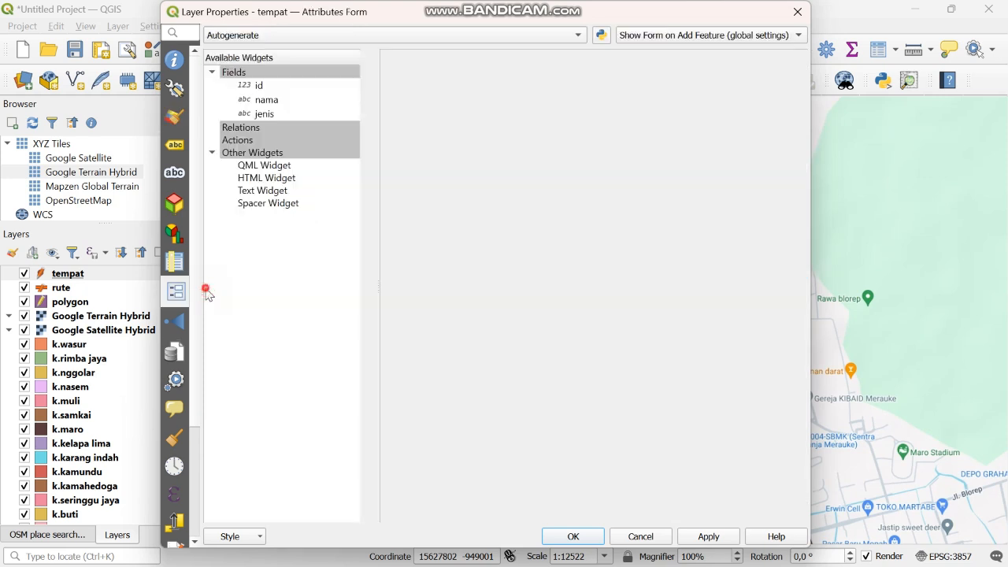
left_click(177, 116)
left_click(567, 537)
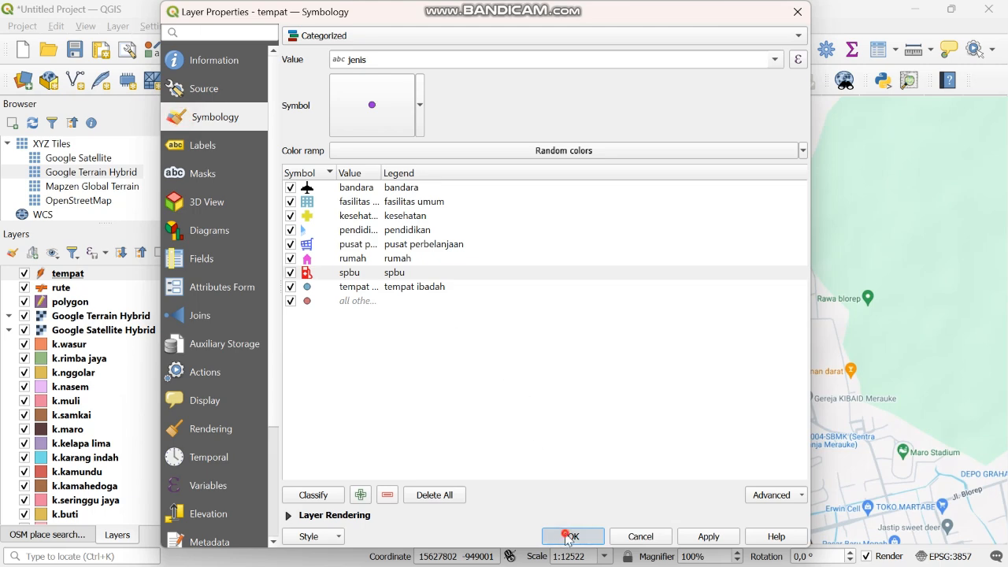
Open the tempat layer's attribute table and set the jenis of masjid raya al-aqsa to masjid.
right_click(101, 279)
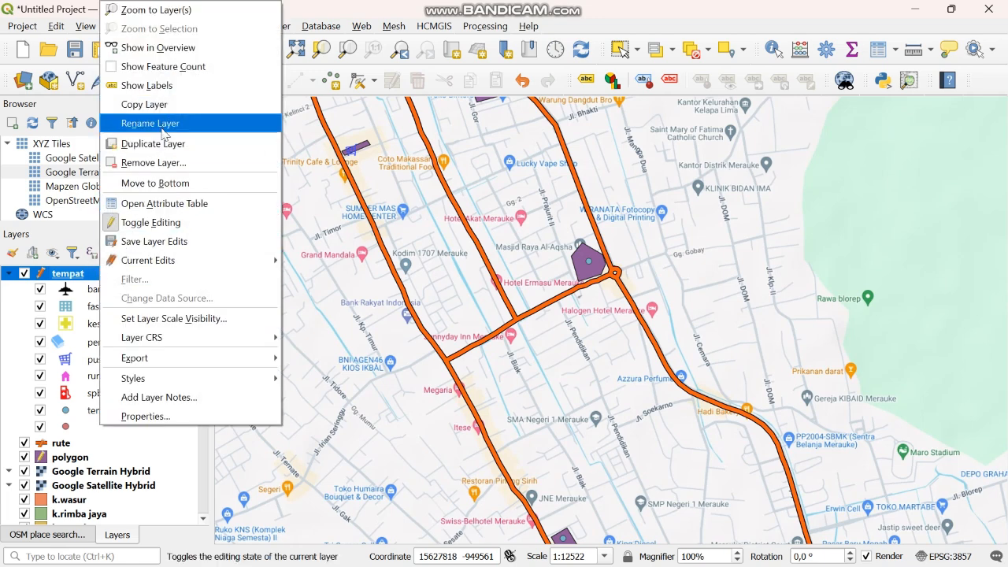
left_click(186, 206)
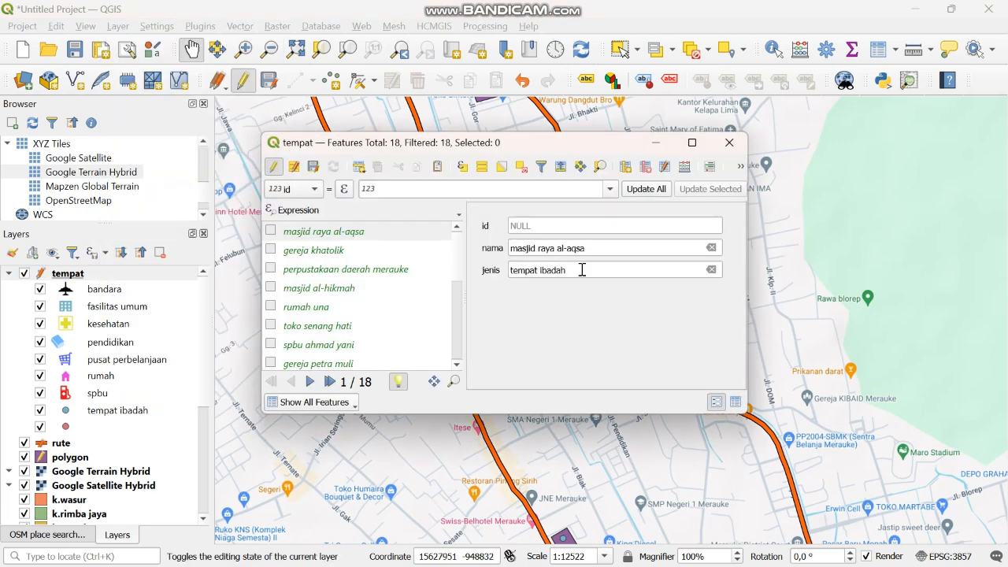
left_click(580, 270)
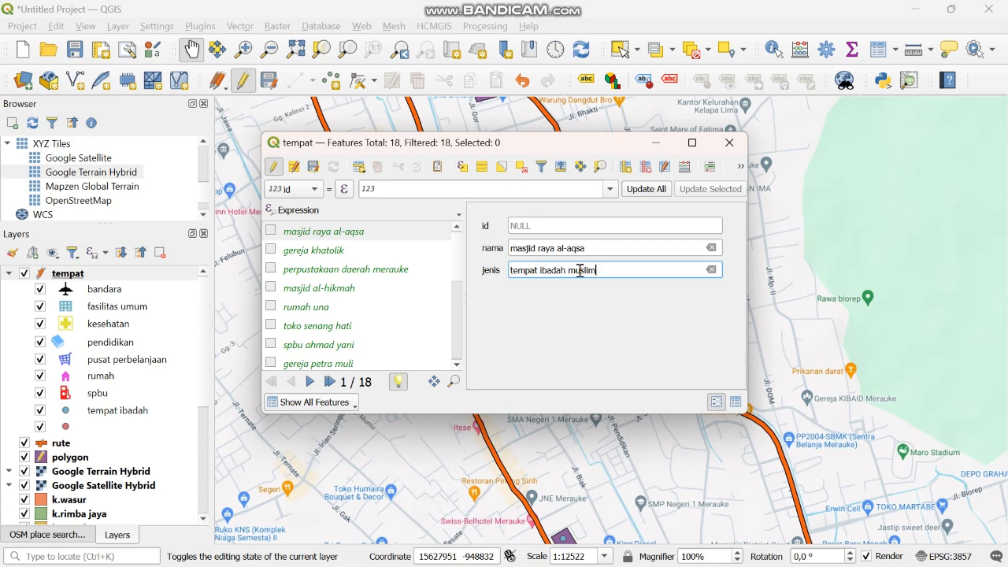
key("BackSpace")
key("BackSpace")
key("BackSpace")
key("BackSpace")
key("BackSpace")
key("BackSpace")
key("BackSpace")
key("BackSpace")
key("BackSpace")
key("BackSpace")
Set the jenis of the masjid al-hikmah feature to masjid.
left_click(351, 290)
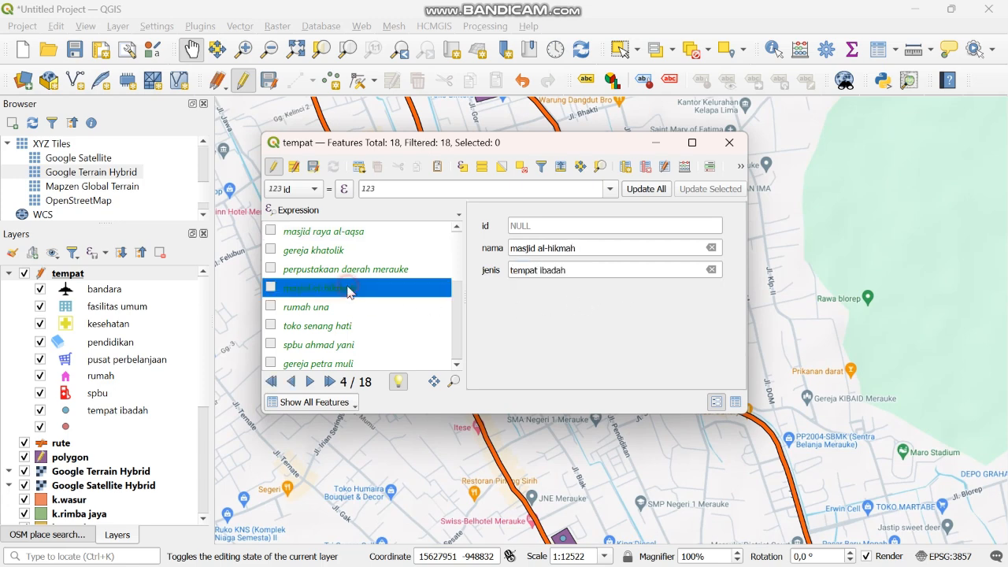
left_click(578, 269)
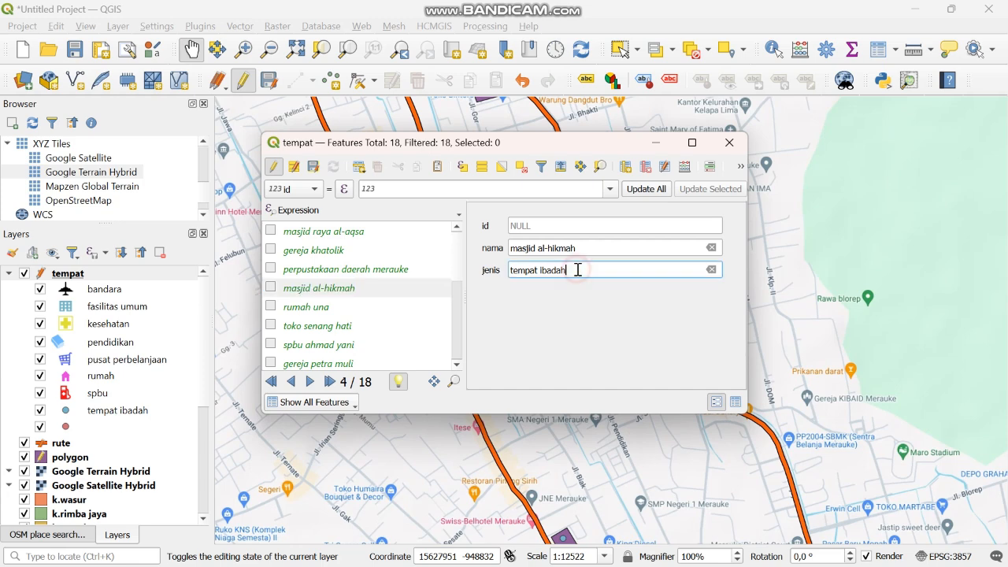
key("BackSpace")
key("BackSpace")
key("BackSpace")
key("BackSpace")
key("BackSpace")
key("BackSpace")
Set the jenis of the gereja khatolik feature to gereja.
left_click(352, 252)
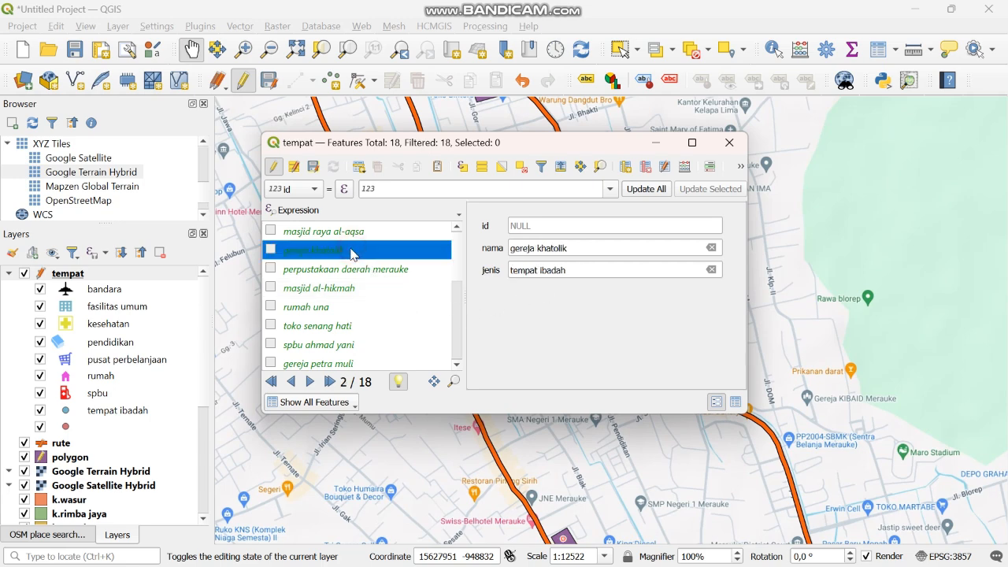
left_click(578, 270)
key("BackSpace")
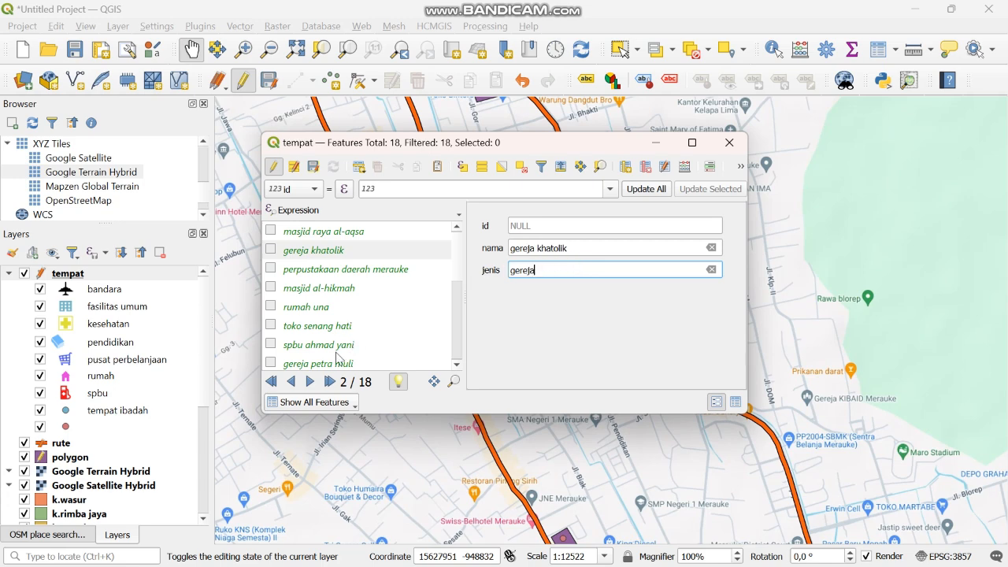
Set the jenis of the gereja petra muli feature to gereja.
left_click(335, 365)
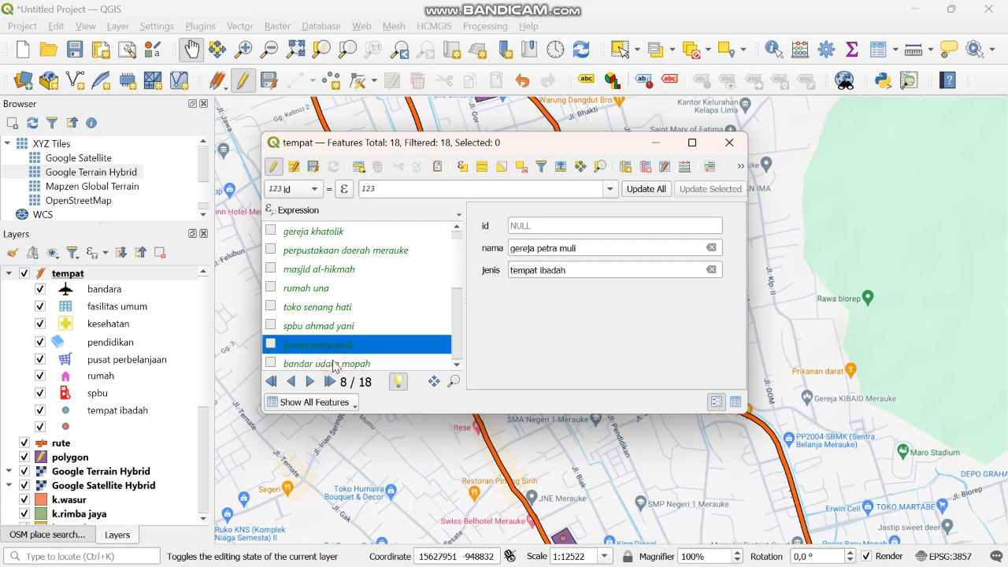
left_click(593, 271)
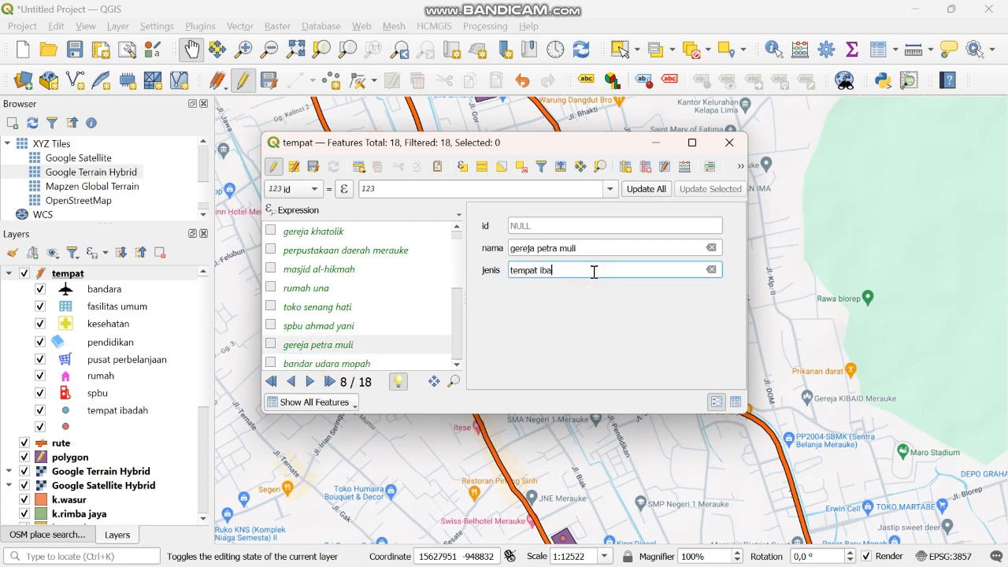
key("BackSpace")
key("BackSpace")
key("BackSpace")
key("BackSpace")
key("BackSpace")
Set the jenis of the masjid nurul huda feature to masjid and close the attribute table.
scroll(373, 268, "down", 2)
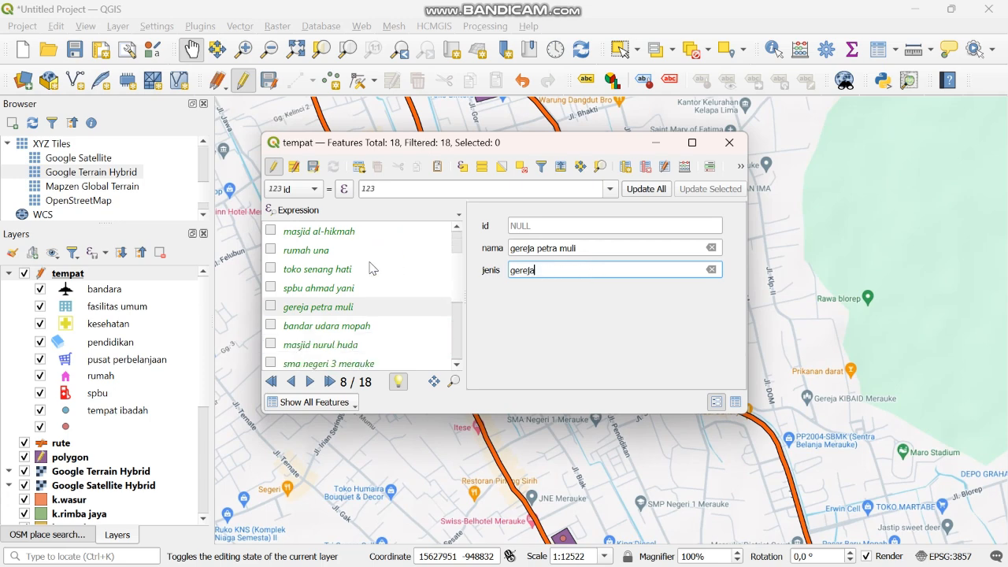
left_click(332, 346)
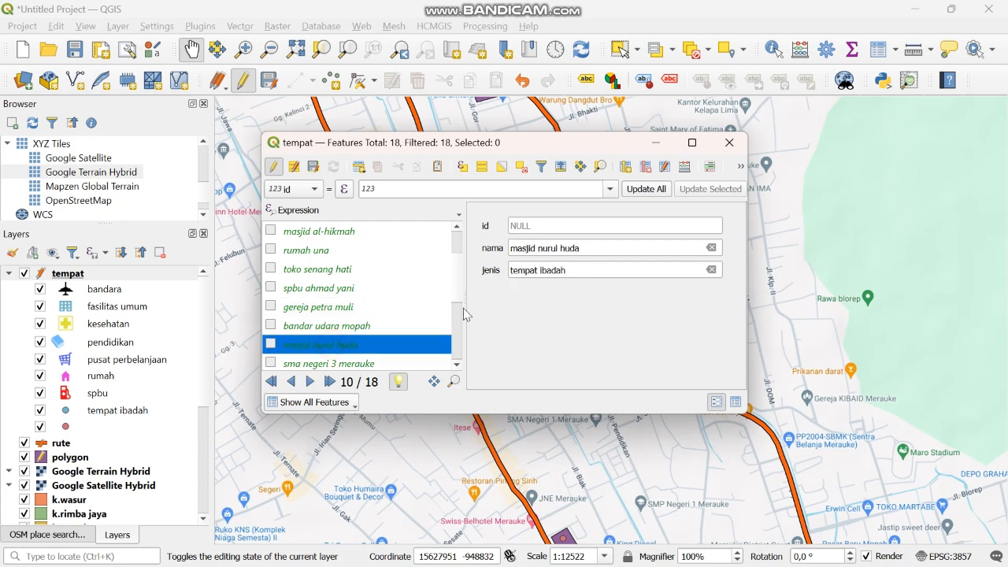
left_click(612, 271)
key("BackSpace")
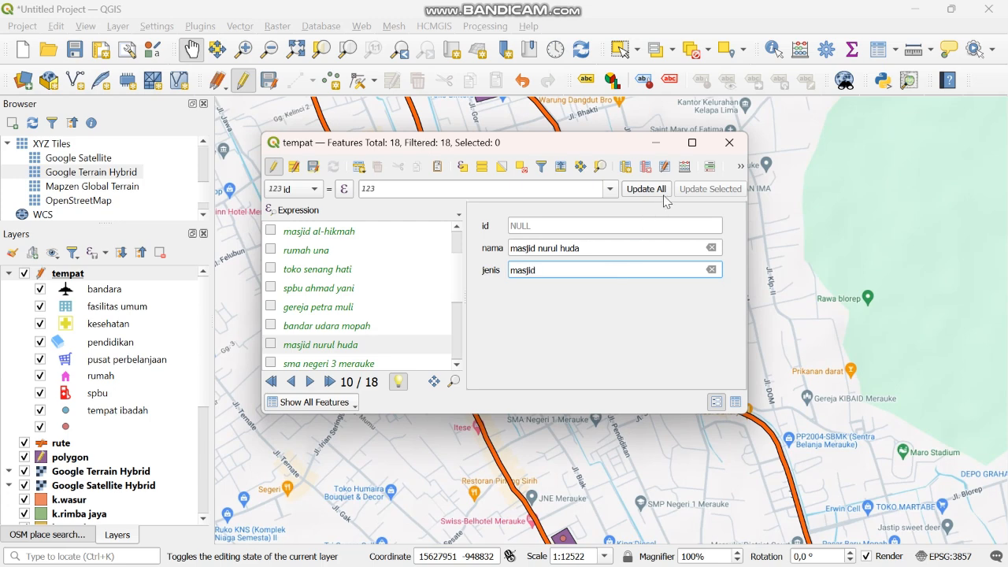
left_click(725, 149)
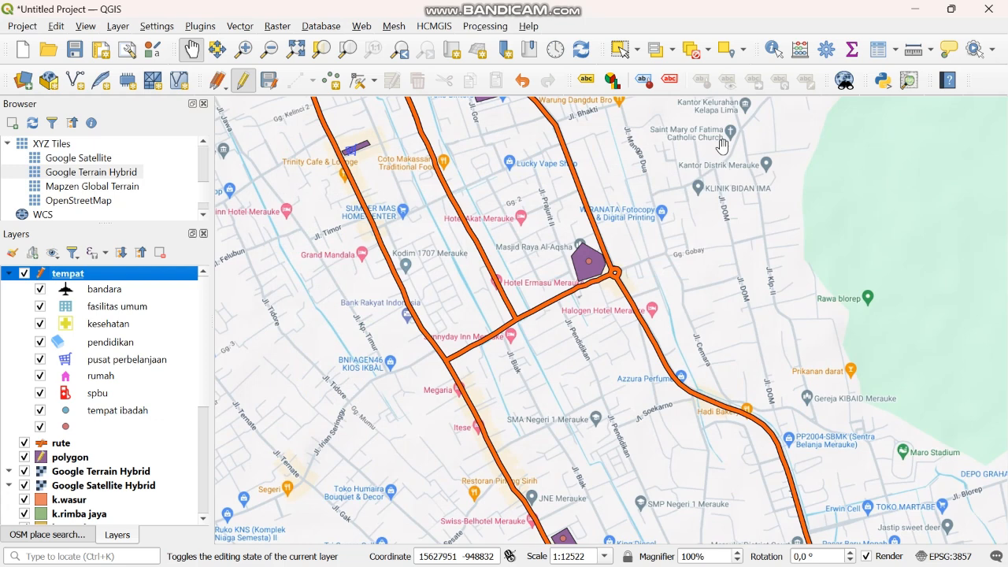
Reclassify the tempat layer's jenis values to add gereja and masjid, and remove the tempat ibadah category.
double_click(73, 272)
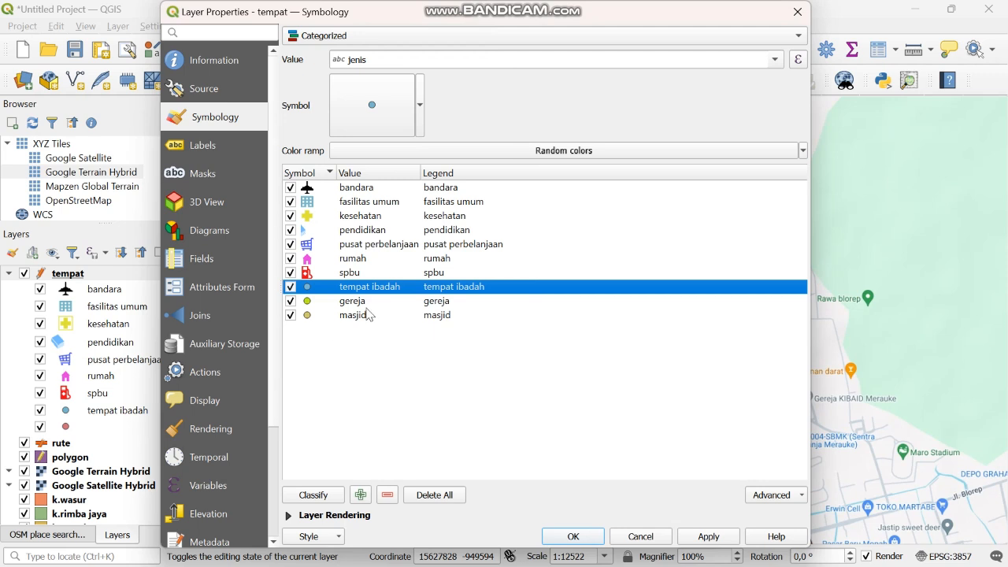
left_click(388, 494)
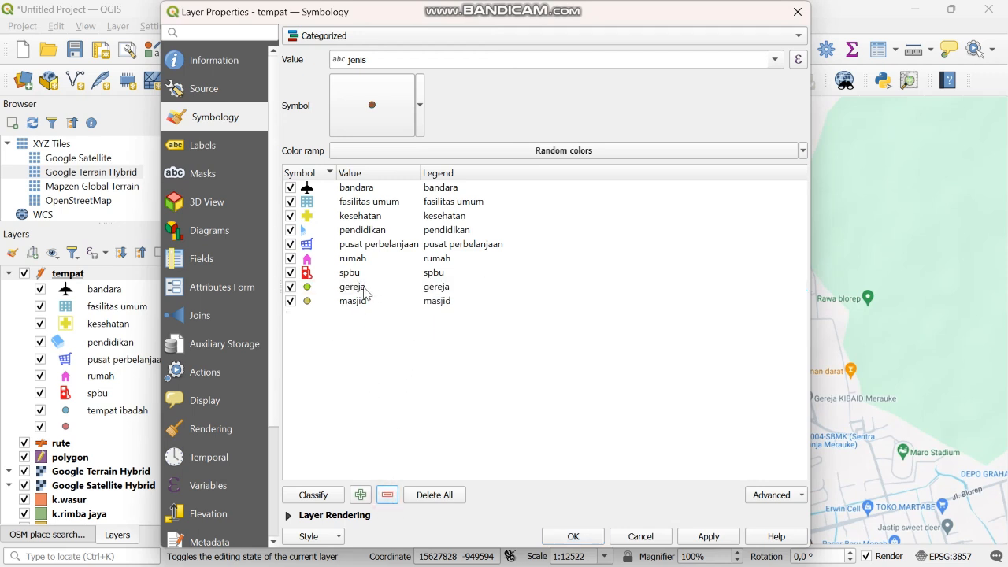
Change the gereja category's symbol to a 5 mm SVG Marker with the Latin cross image and accept it.
double_click(308, 288)
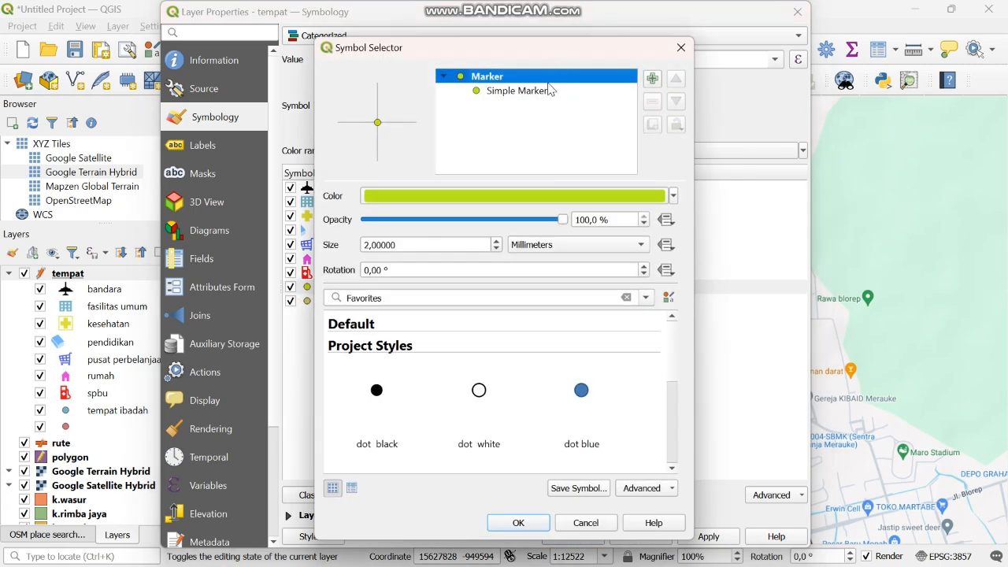
left_click(549, 95)
left_click(508, 196)
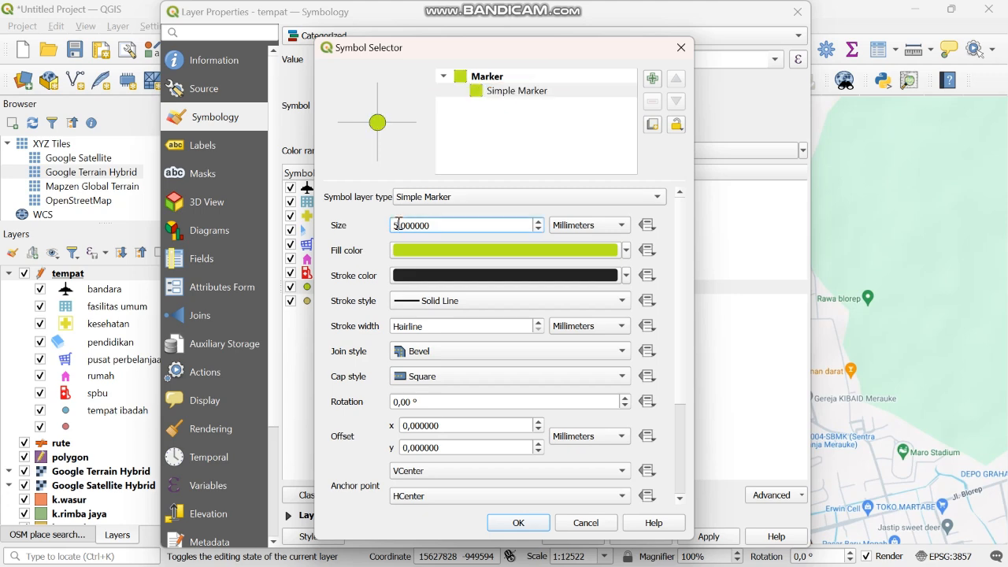
left_click(551, 318)
scroll(551, 319, "down", 6)
left_click(540, 299)
left_click(527, 522)
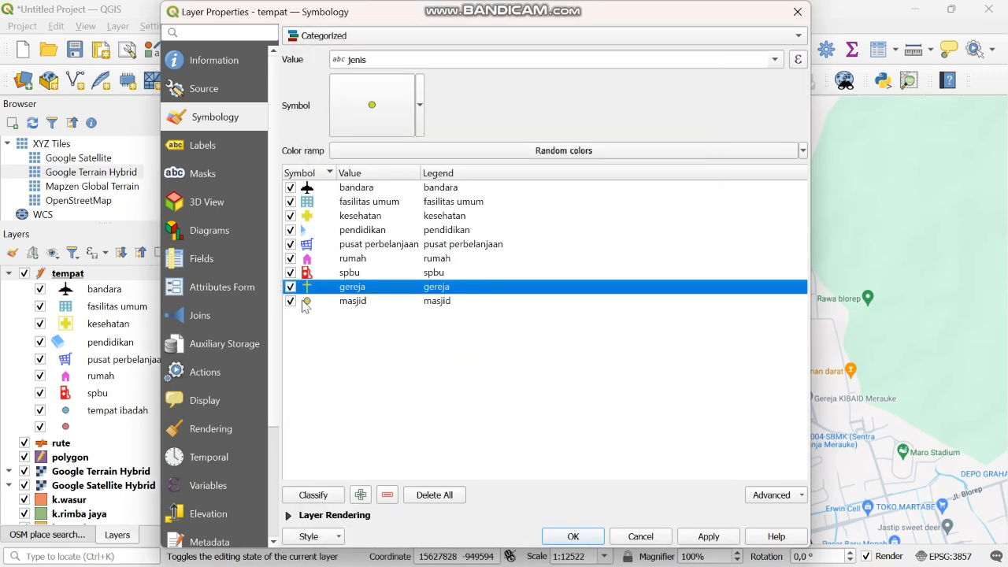
Change the masjid category's symbol to a 5 mm SVG Marker with the crescent moon image and accept the layer's symbology.
double_click(306, 303)
left_click(553, 93)
left_click(460, 198)
left_click(460, 213)
scroll(624, 374, "down", 10)
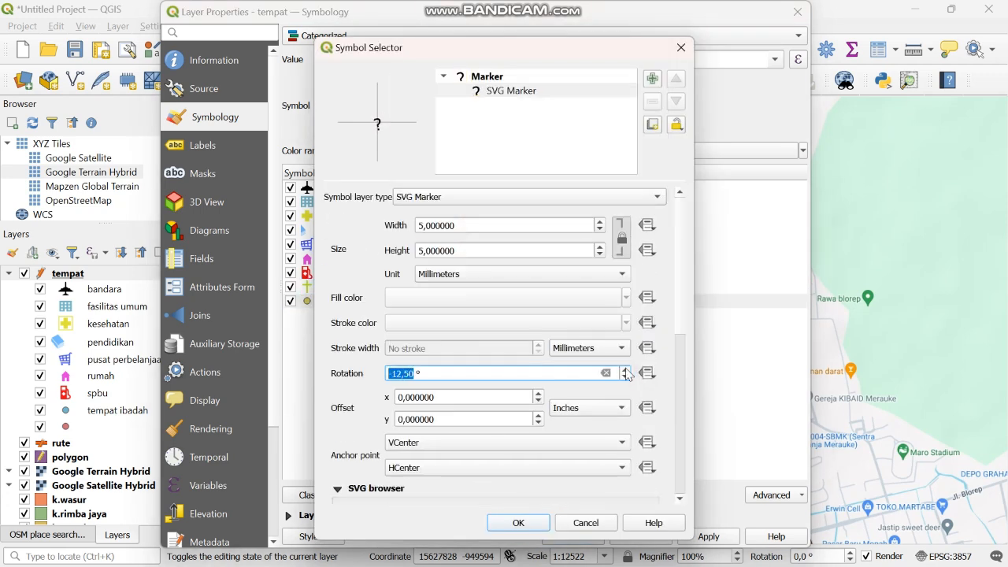
left_click(626, 368)
scroll(561, 294, "down", 5)
scroll(562, 294, "down", 4)
left_click(562, 297)
left_click(519, 523)
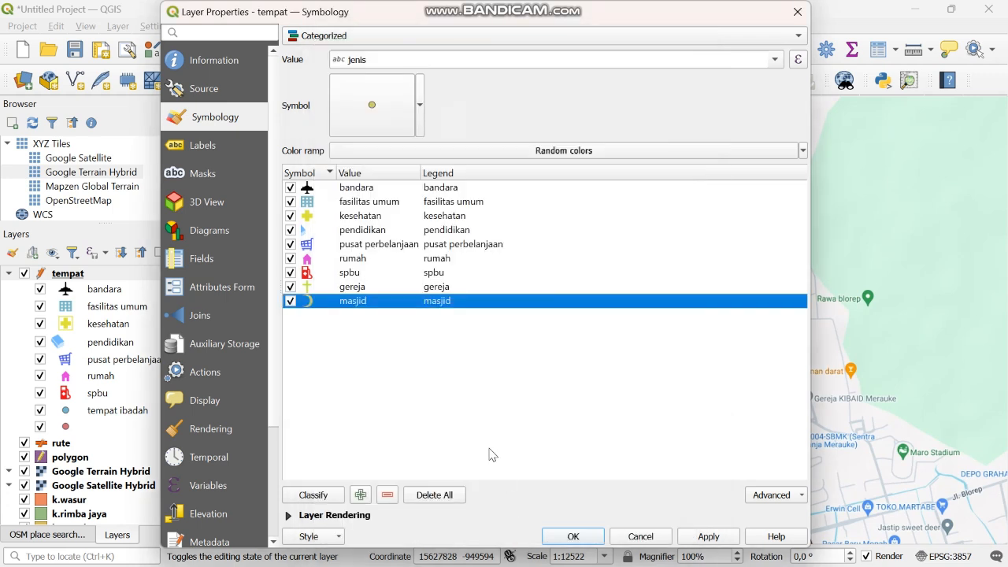
left_click(573, 536)
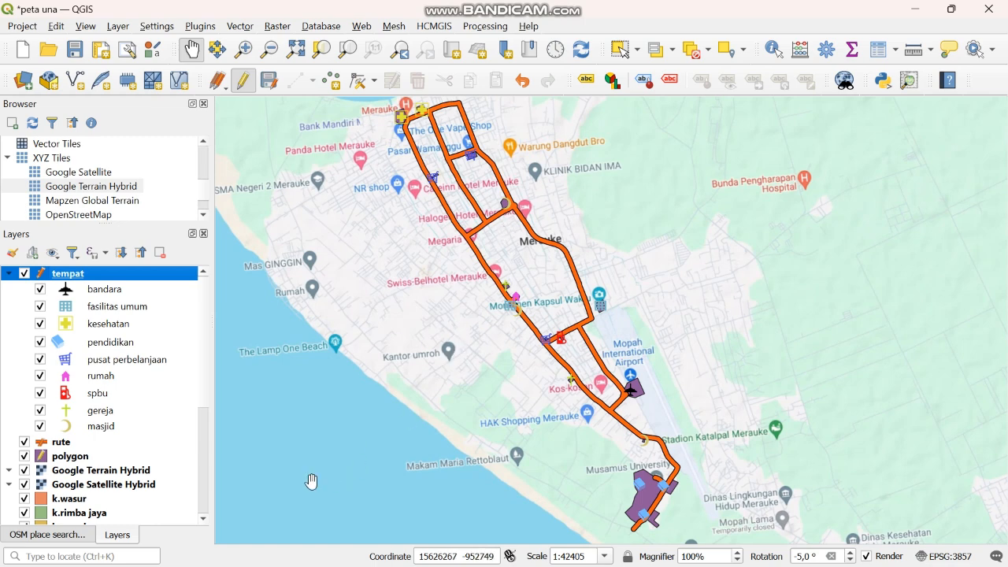
Hide the Google Terrain Hybrid and Google Satellite Hybrid layers and create a print layout titled peta.
left_click(25, 471)
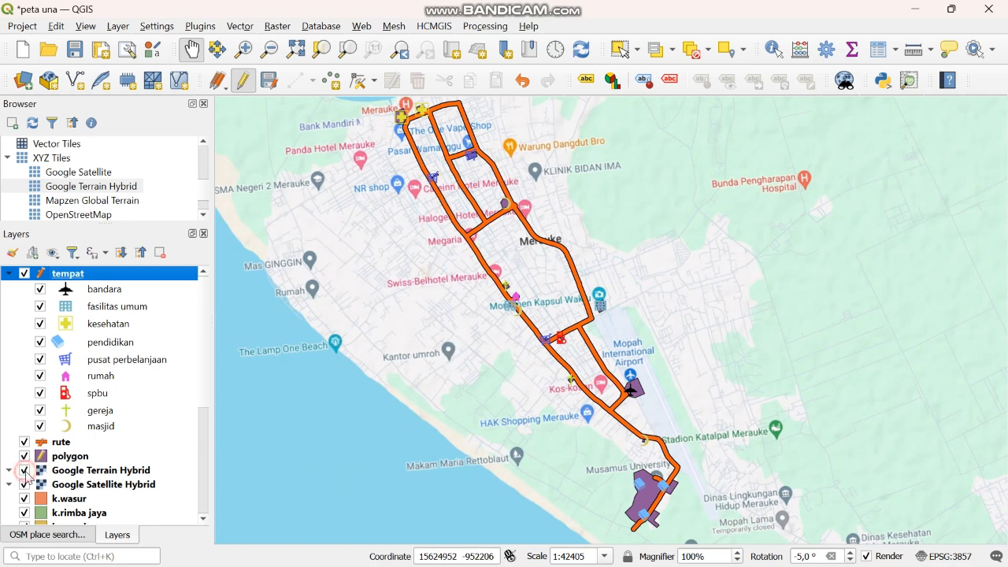
left_click(24, 484)
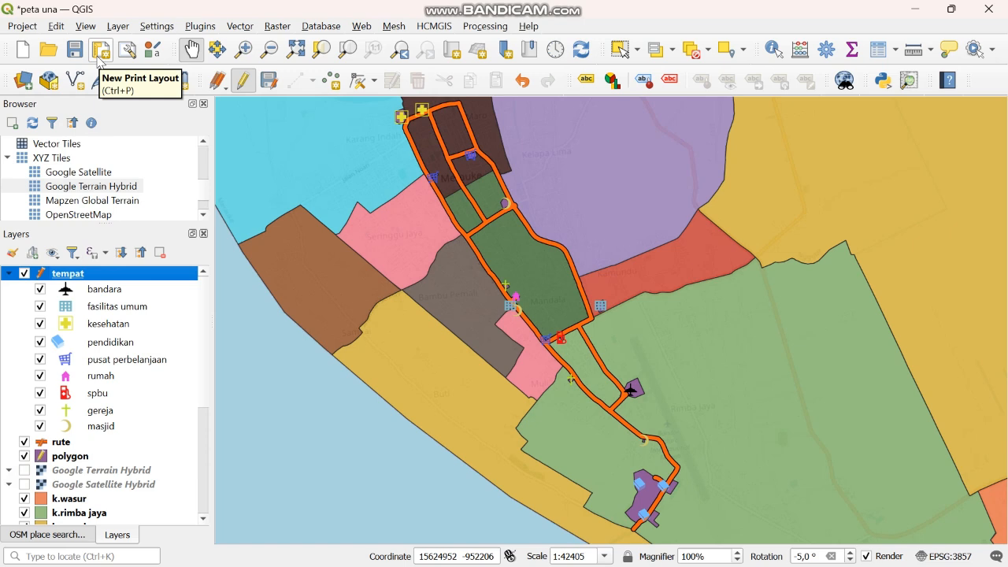
left_click(100, 51)
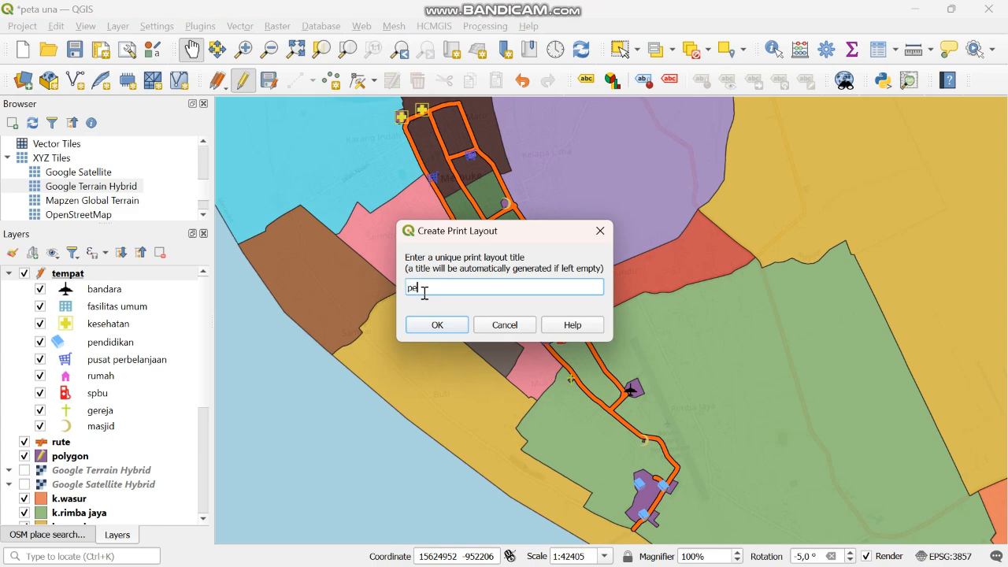
left_click(448, 326)
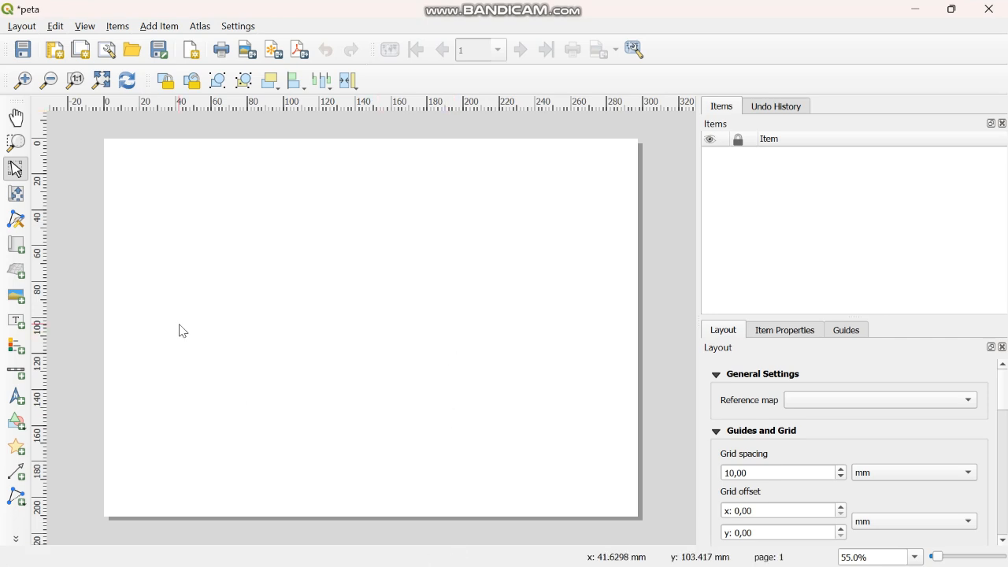
Add a rectangle shape covering the whole layout page as a frame.
left_click(21, 432)
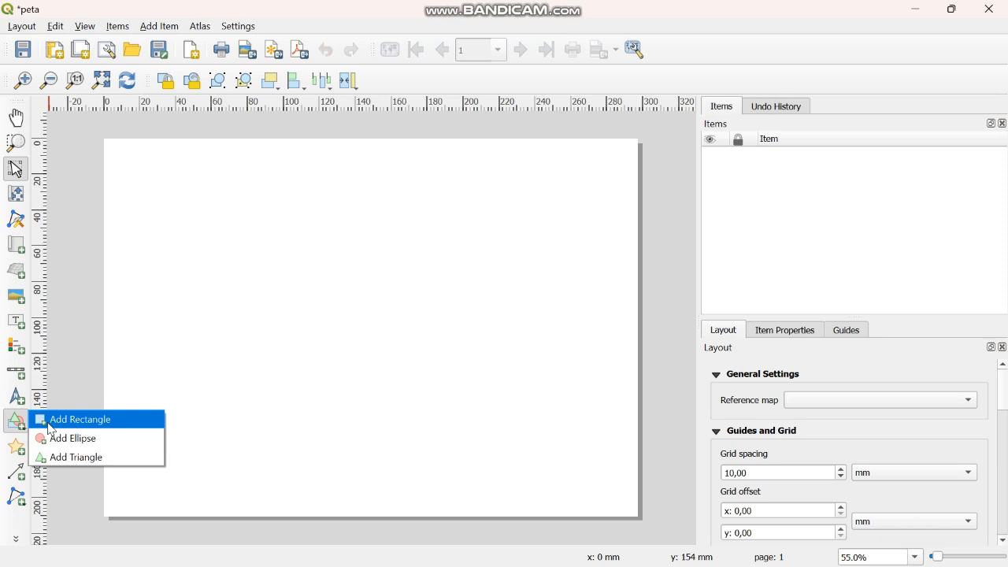
left_click(51, 430)
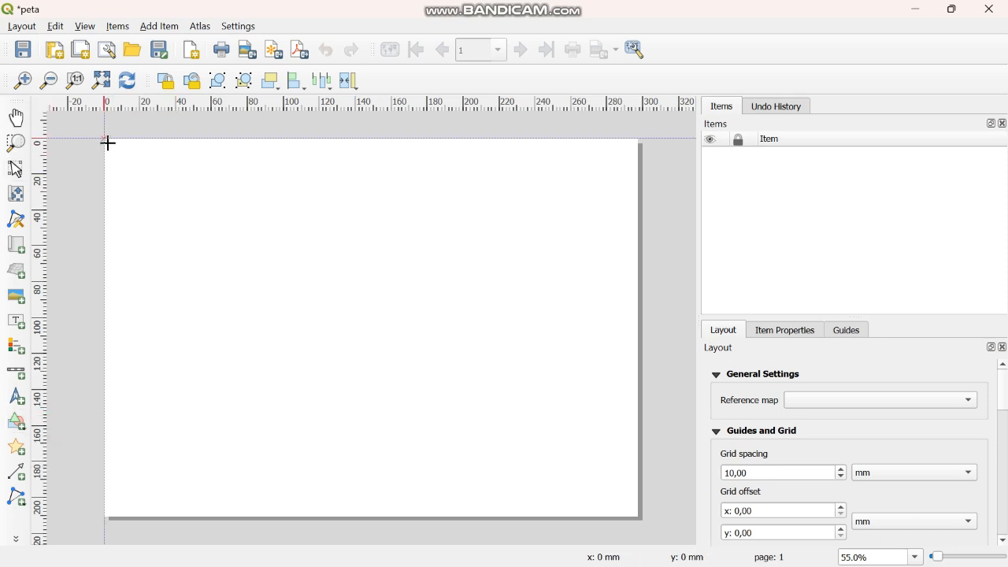
left_click_drag(109, 144, 641, 521)
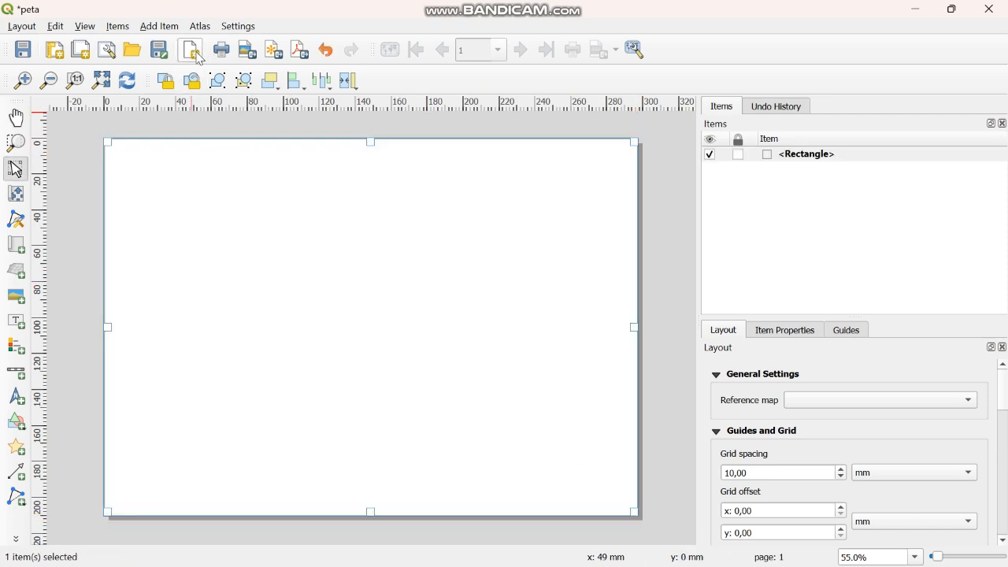
Add a map item filling roughly the left two-thirds of the page, slightly inside the rectangle.
left_click(161, 29)
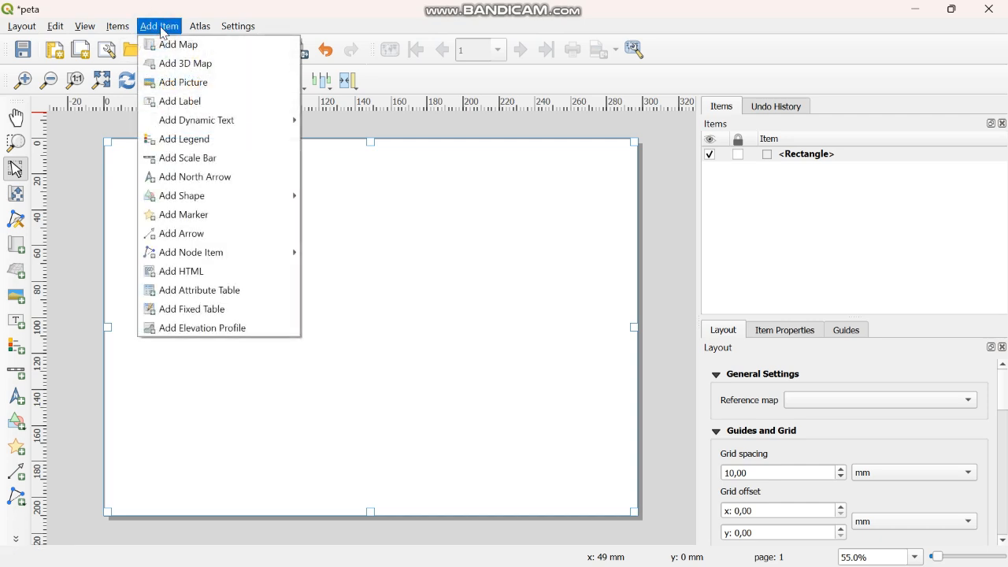
left_click(169, 45)
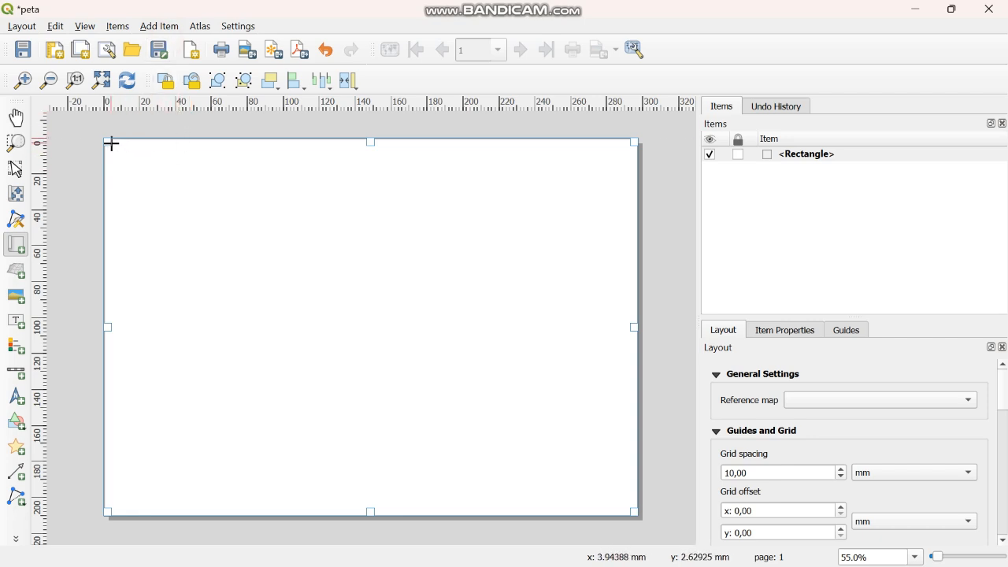
left_click_drag(113, 147, 486, 518)
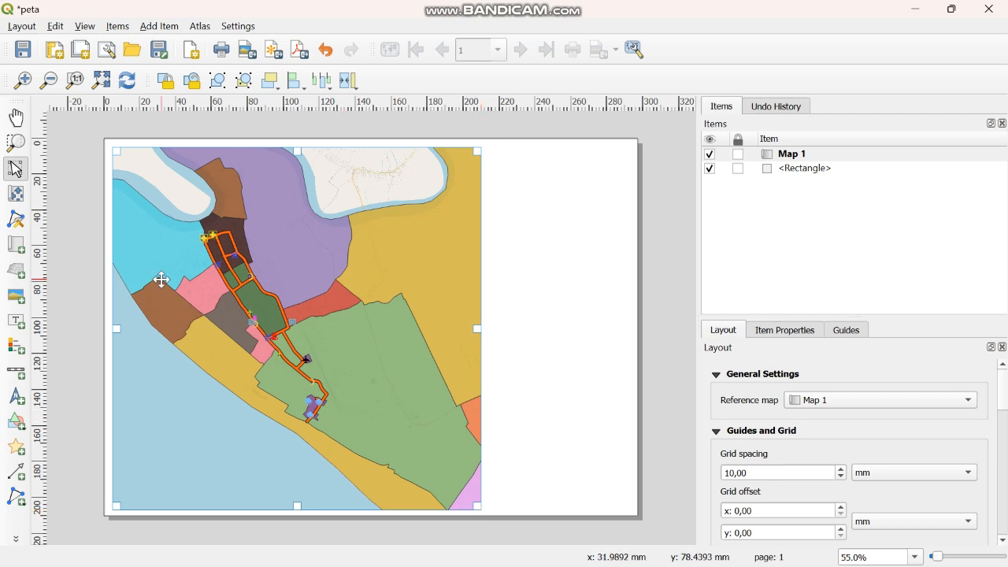
Enlarge and shift the content of Map 1 so that the orange route network fills the map frame.
left_click(19, 203)
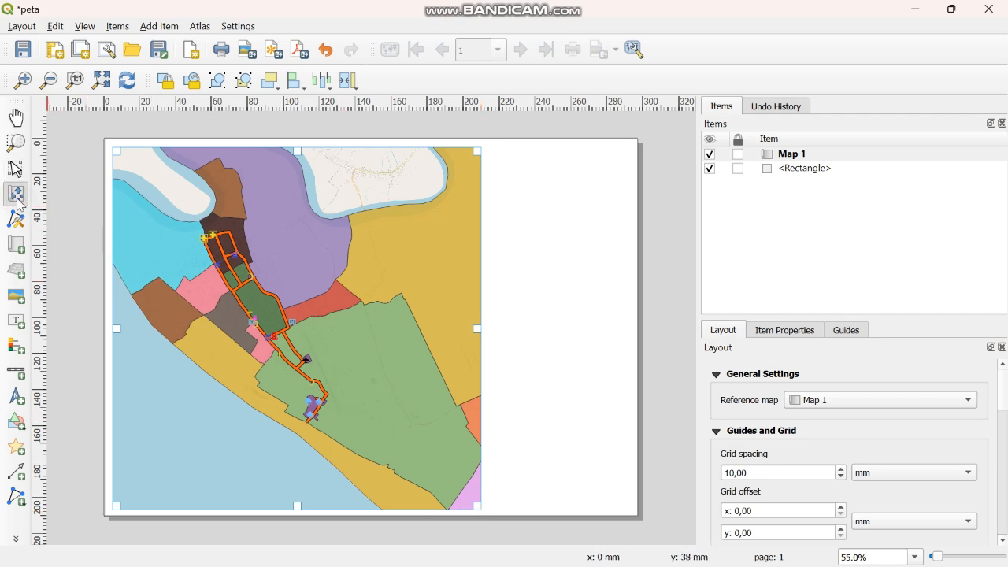
left_click(232, 262)
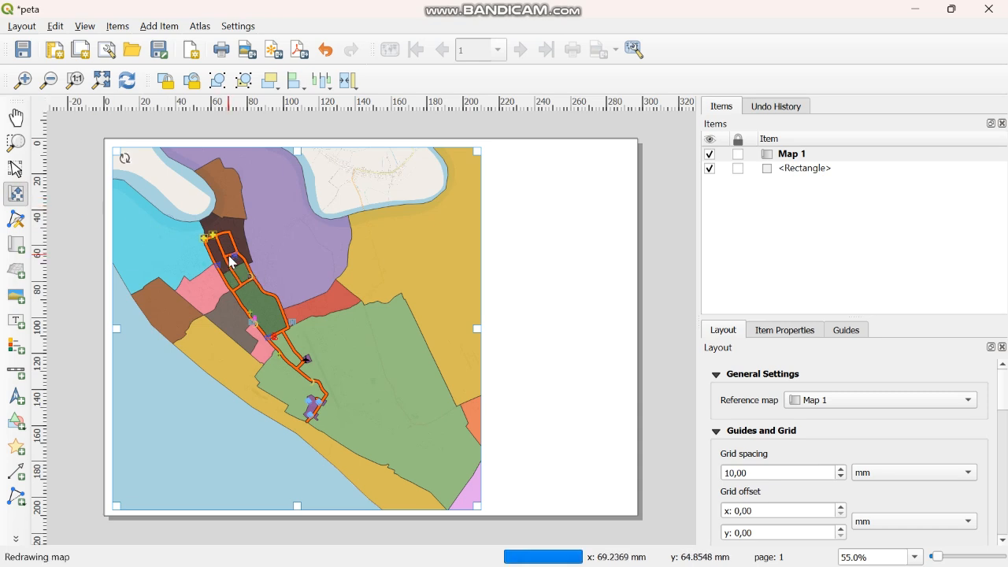
scroll(229, 262, "up", 1)
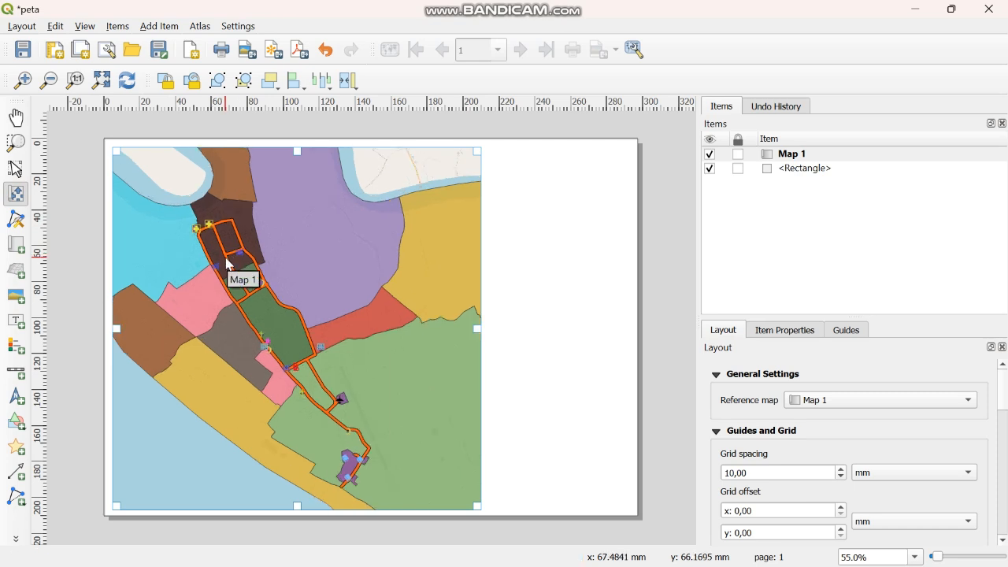
left_click_drag(289, 301, 264, 290)
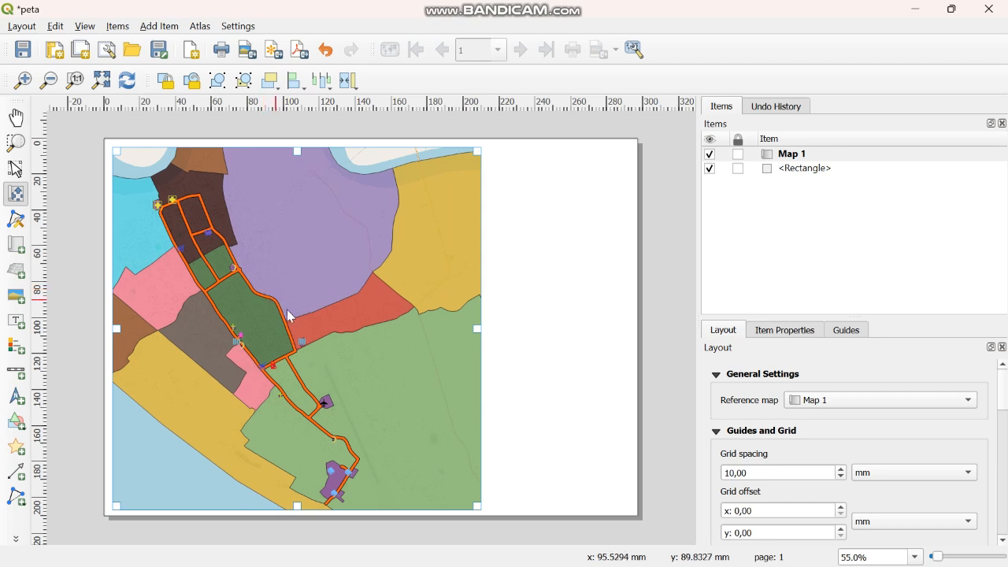
left_click_drag(288, 311, 284, 296)
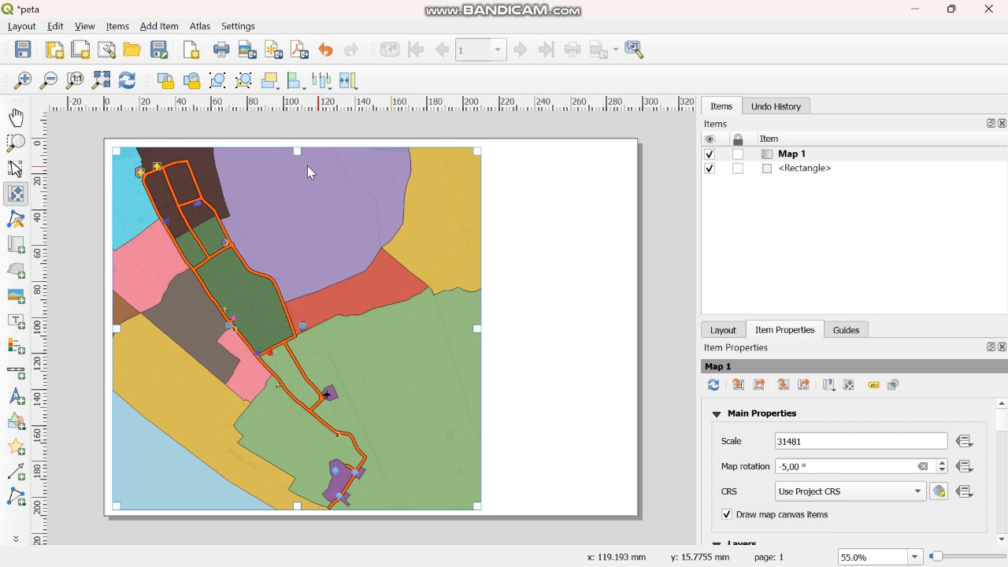
left_click(160, 49)
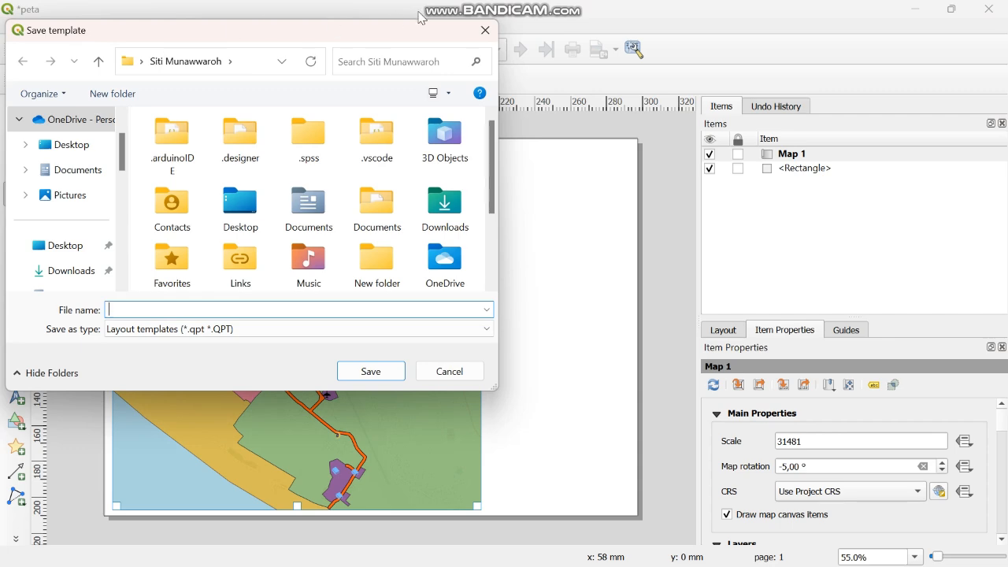
left_click(484, 29)
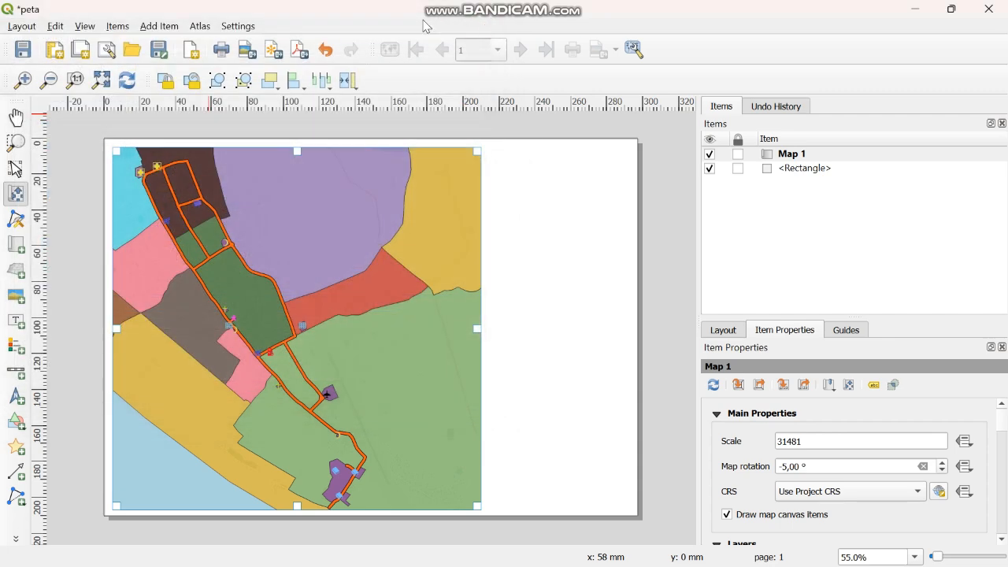
Add a legend in the blank strip to the right of the map and widen it towards the page's right edge.
left_click(164, 29)
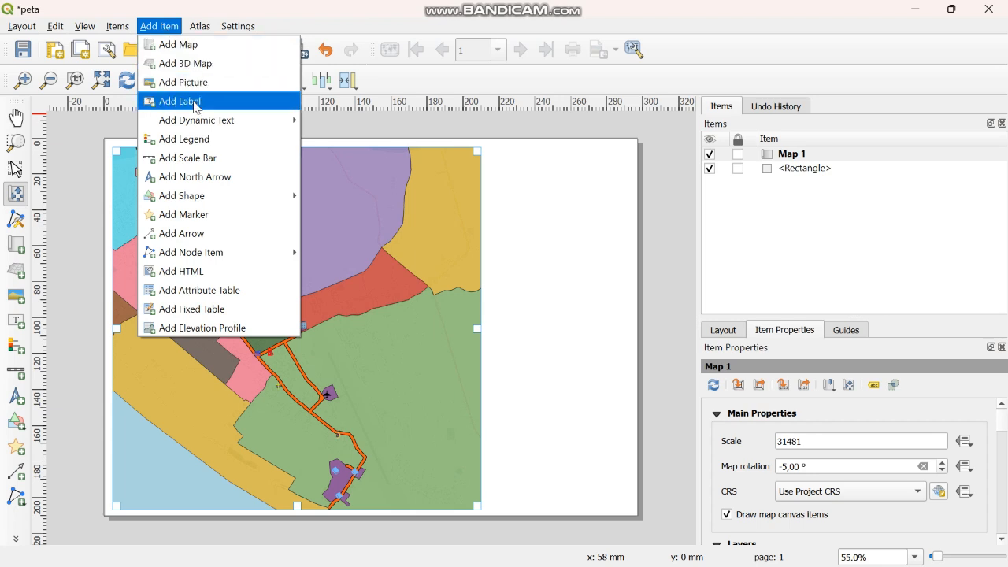
left_click(206, 141)
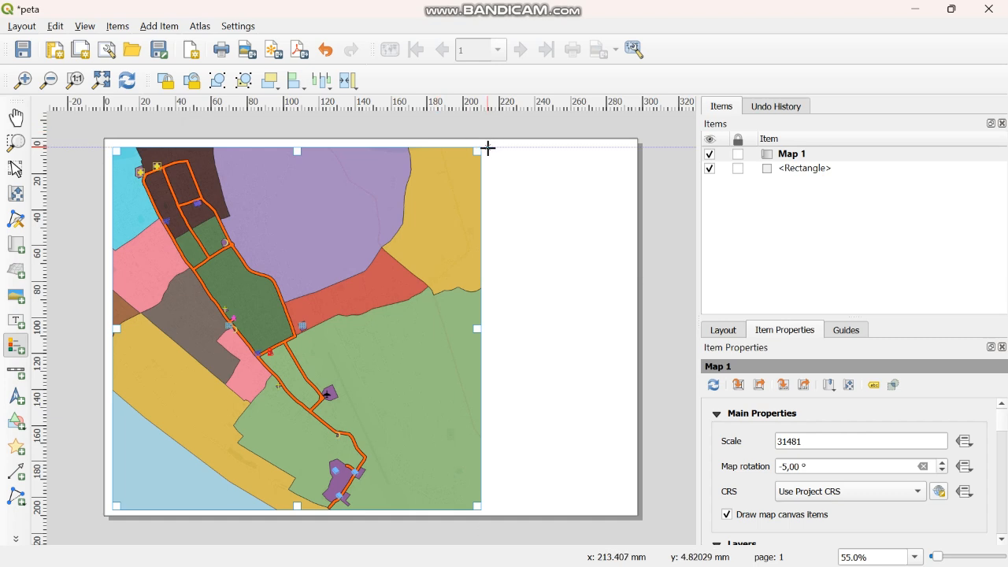
left_click_drag(488, 148, 619, 380)
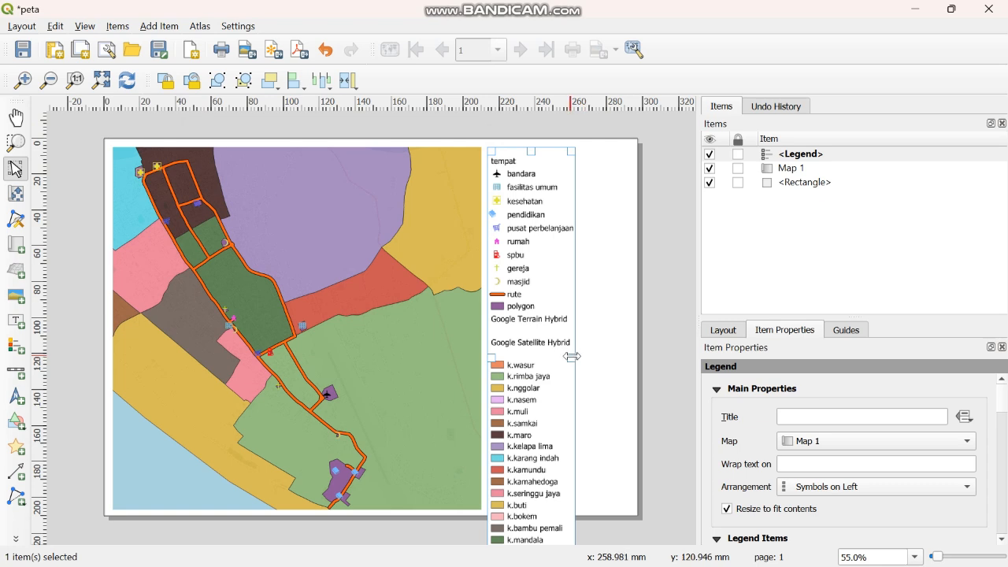
left_click_drag(573, 356, 629, 351)
Try to shorten the legend from its lower edge to fit the page height.
scroll(630, 355, "down", 5)
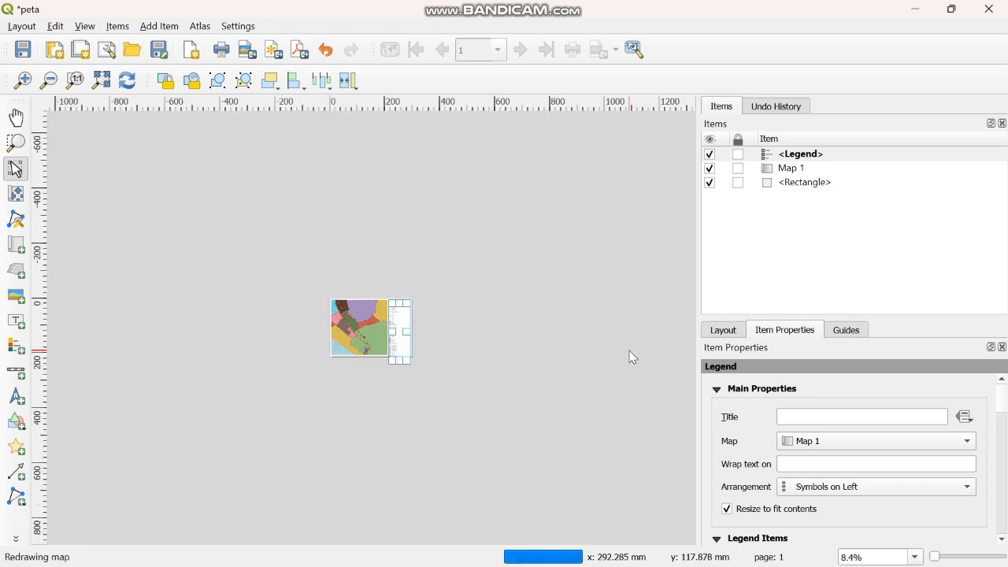
scroll(632, 358, "up", 2)
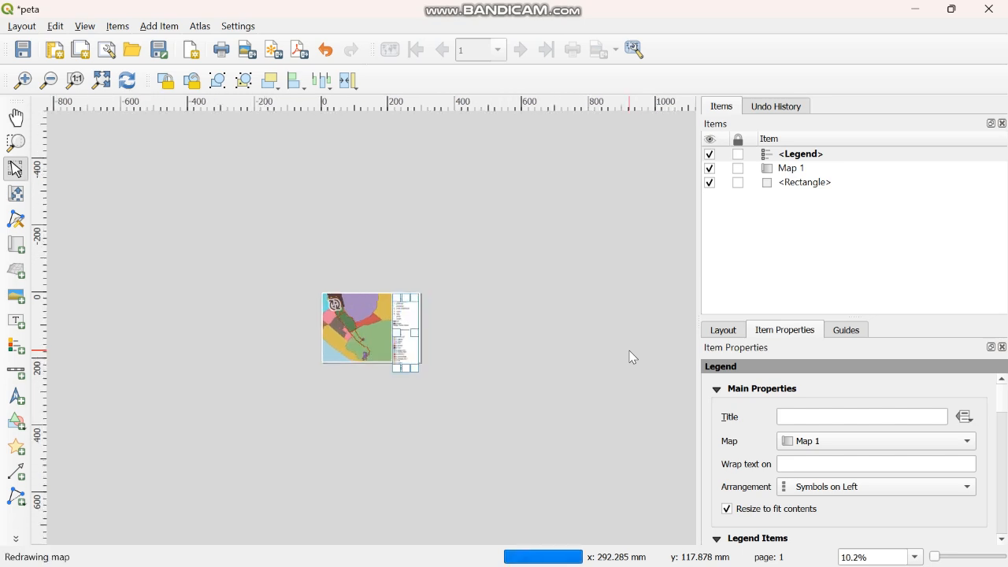
scroll(633, 358, "up", 4)
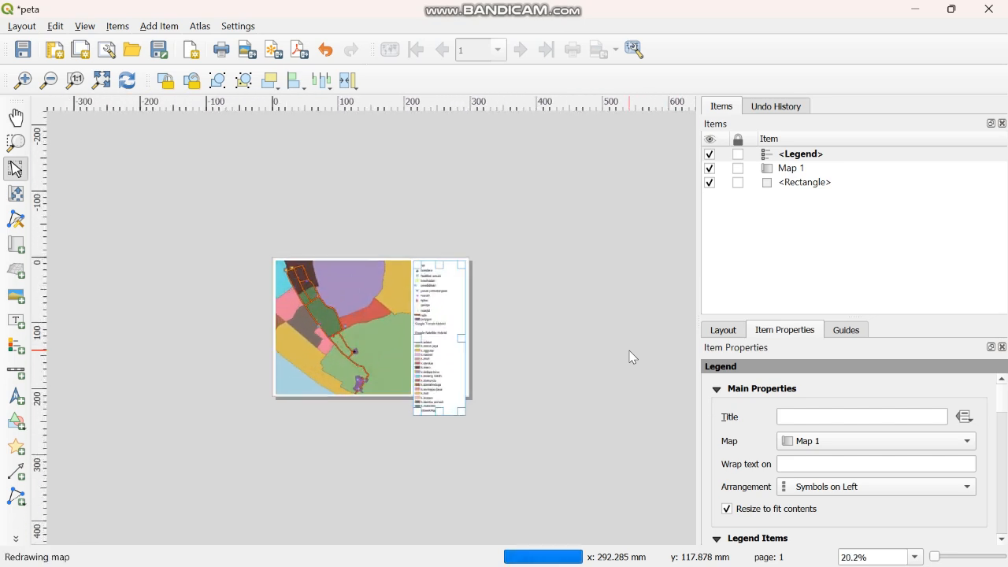
scroll(632, 358, "up", 1)
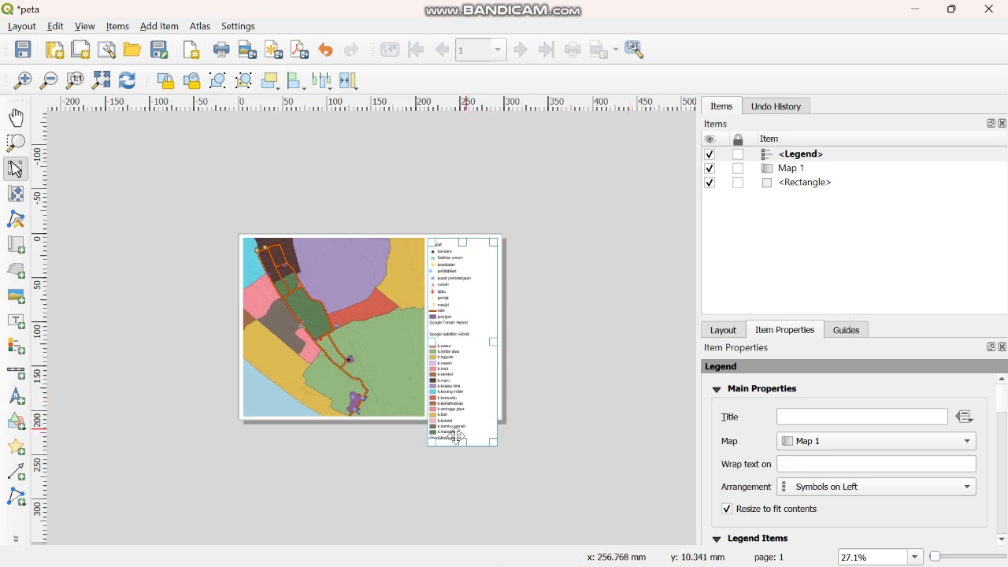
left_click_drag(463, 444, 463, 415)
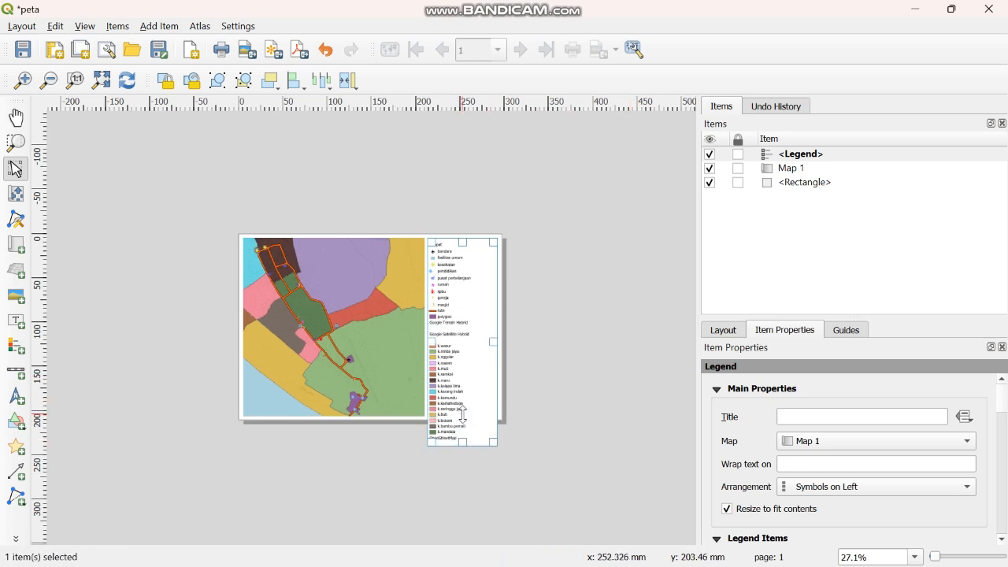
Set the legend title to keterangan and widen the legend to the page's right edge.
left_click(814, 418)
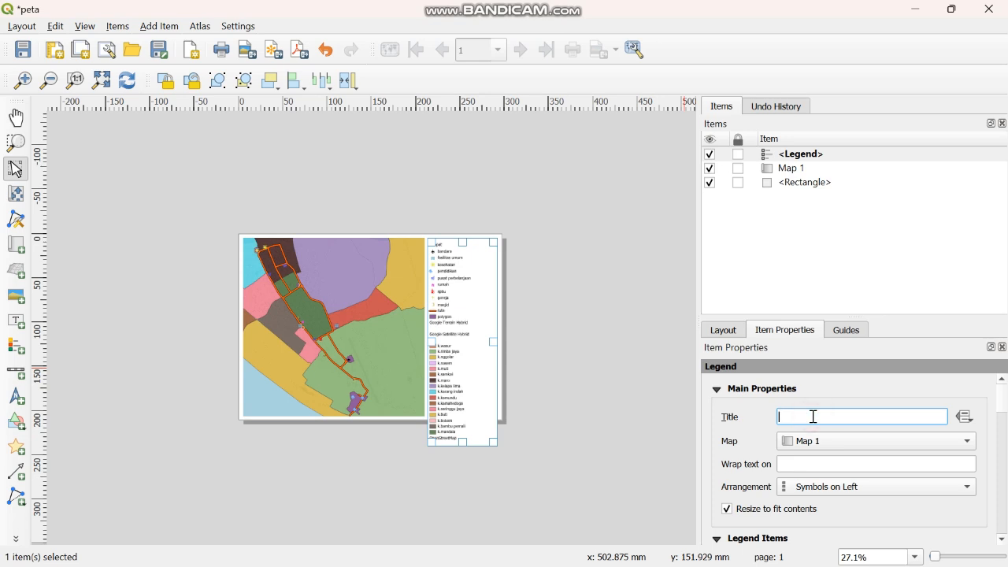
type("keter")
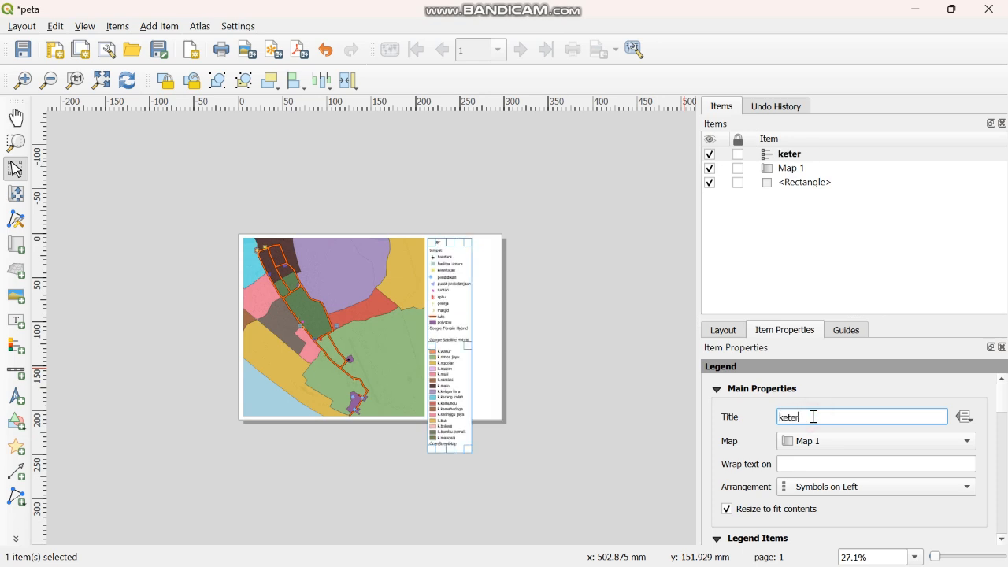
type("angan")
scroll(827, 468, "down", 2)
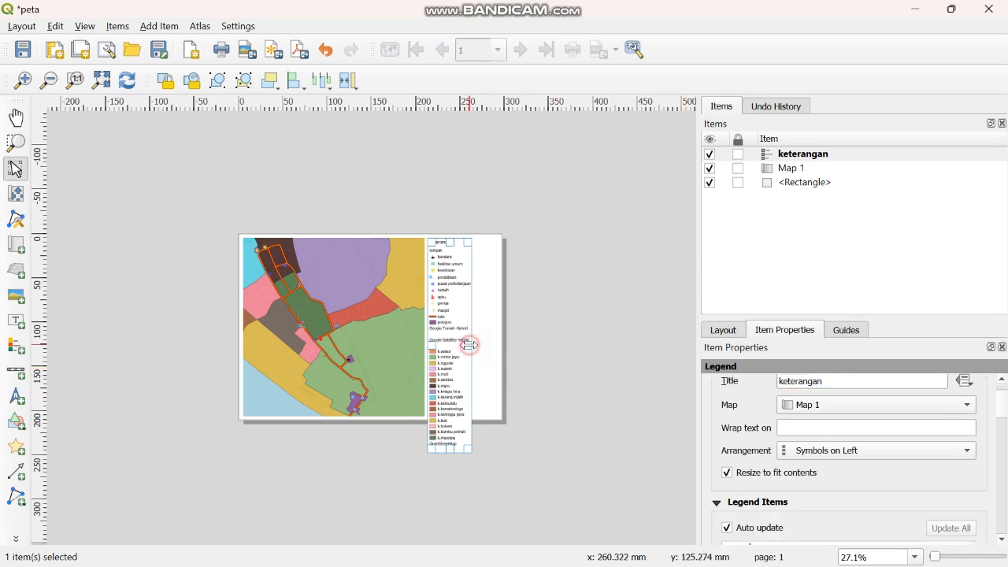
left_click_drag(472, 344, 501, 344)
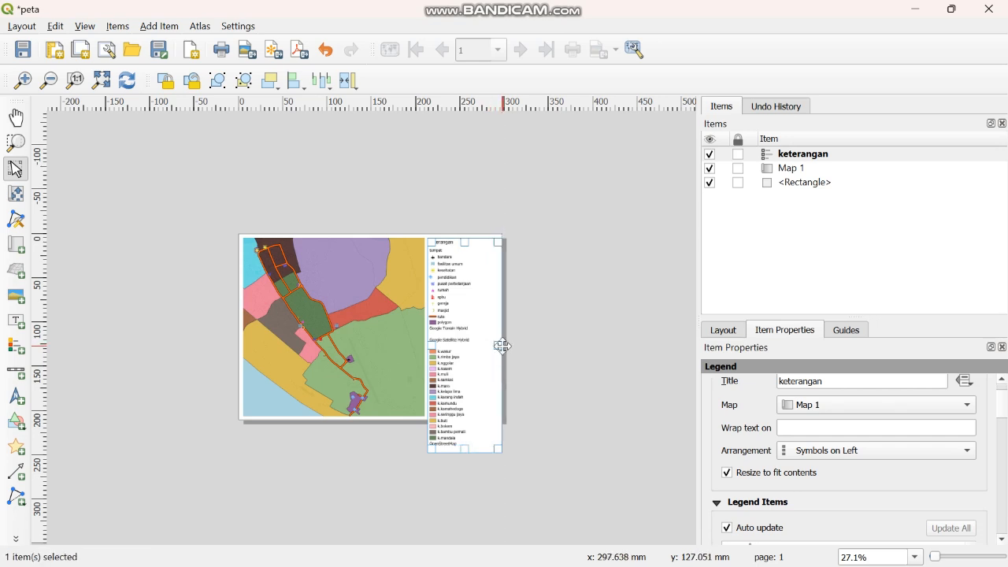
Turn off the legend's automatic updating, then widen and move the legend to fill the strip between the map and the page's right edge.
scroll(528, 422, "up", 2)
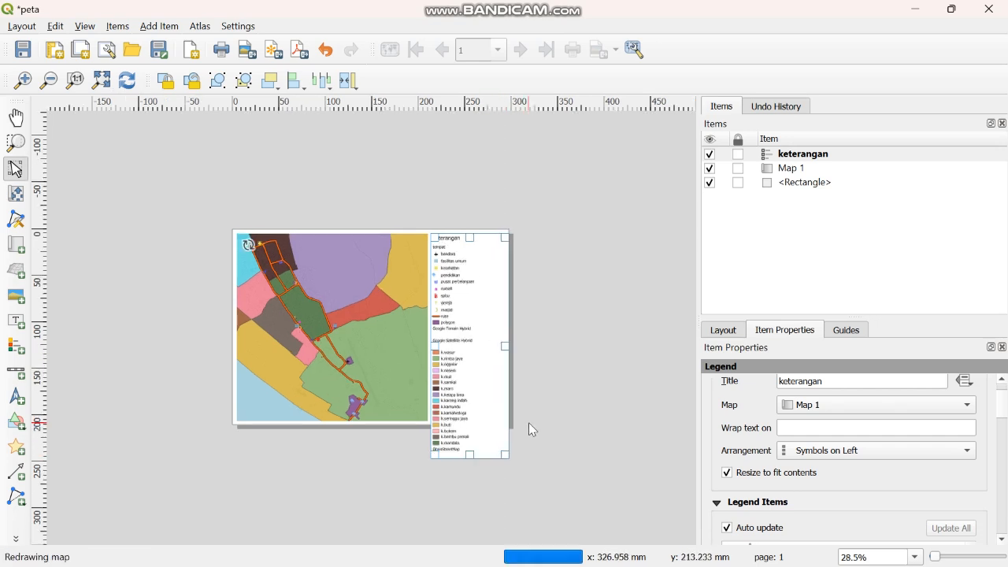
scroll(529, 423, "up", 1)
scroll(529, 423, "up", 3)
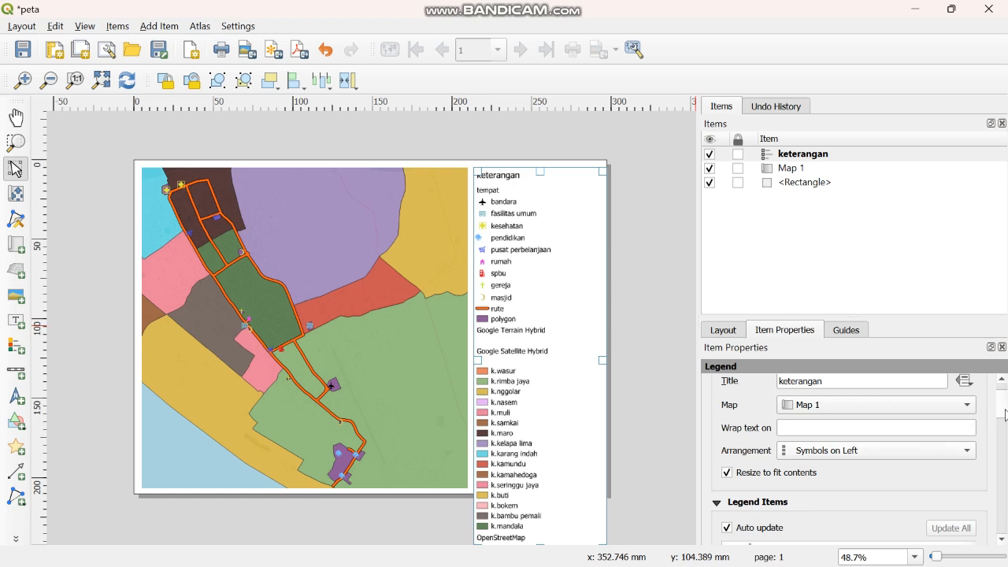
left_click_drag(1005, 409, 1006, 433)
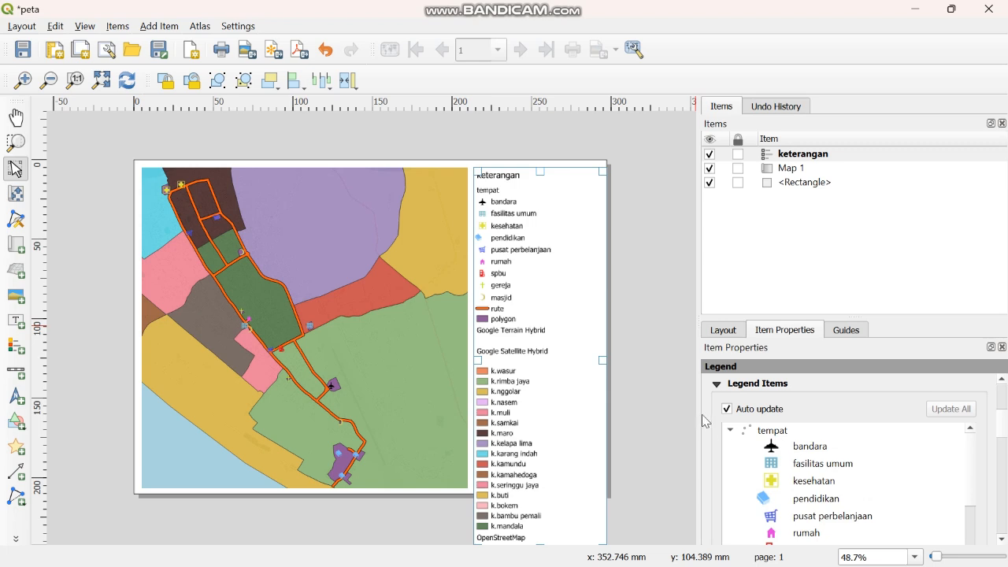
left_click(732, 411)
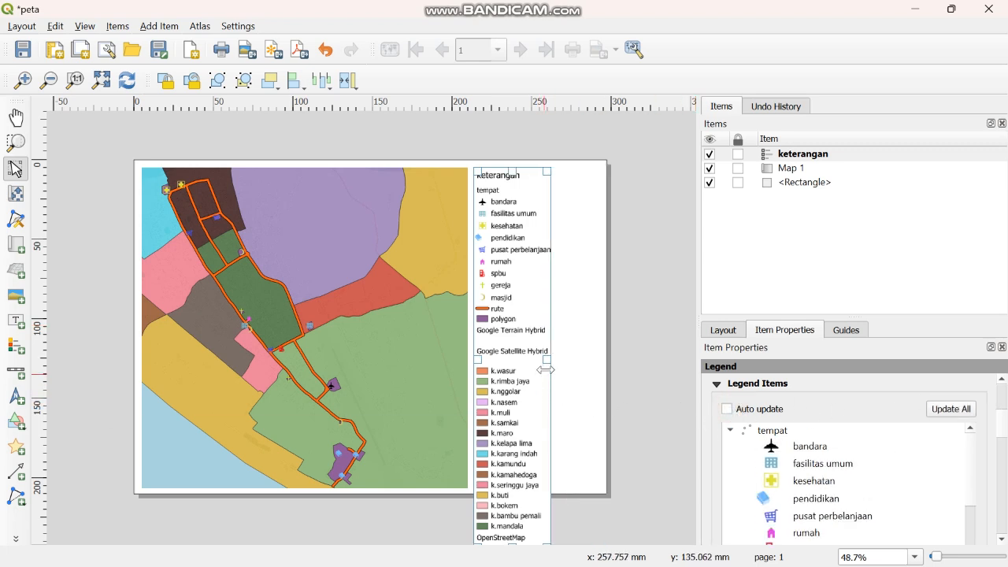
left_click_drag(547, 360, 608, 360)
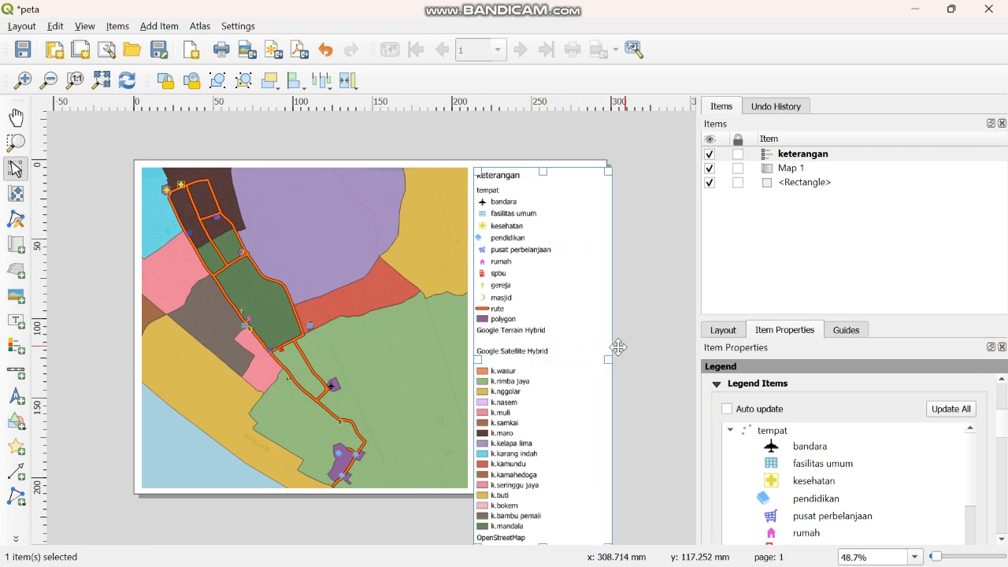
mouse_move(608, 358)
left_mouse_down()
mouse_move(596, 359)
mouse_move(607, 352)
left_mouse_up()
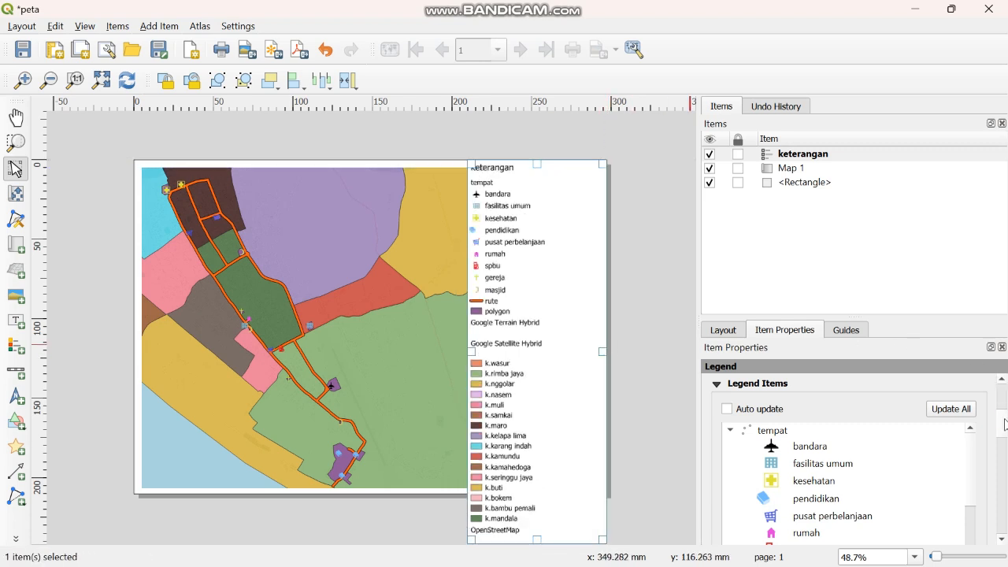
Remove the Google Terrain Hybrid, Google Satellite Hybrid and OpenStreetMap entries from the legend.
left_click_drag(1004, 424, 1004, 444)
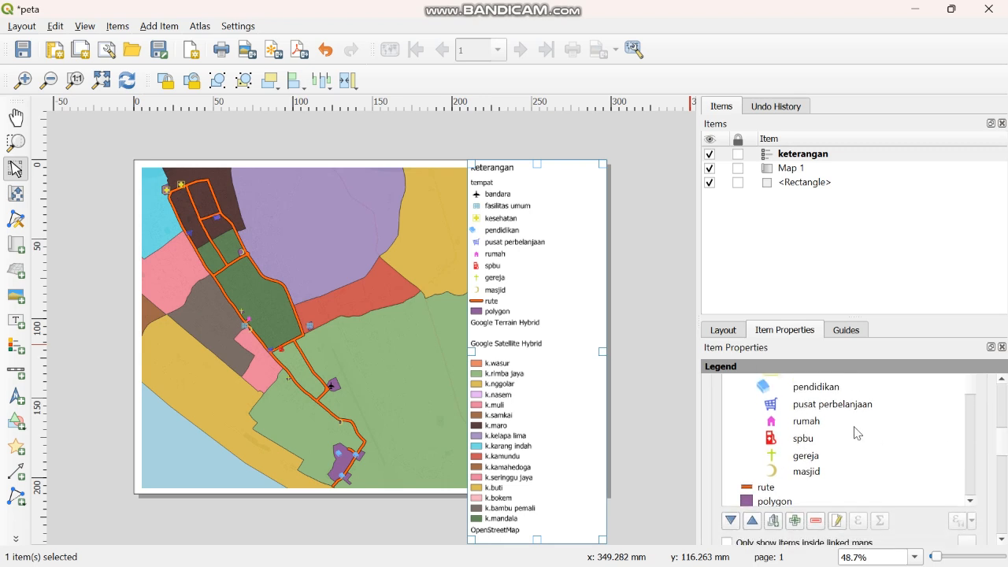
scroll(830, 438, "down", 3)
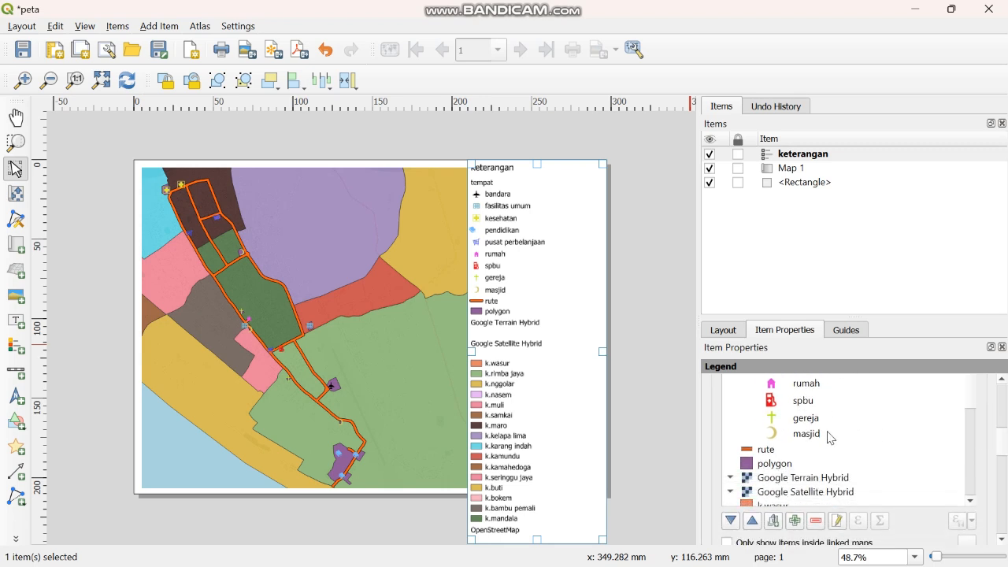
scroll(830, 438, "down", 1)
left_click(813, 458)
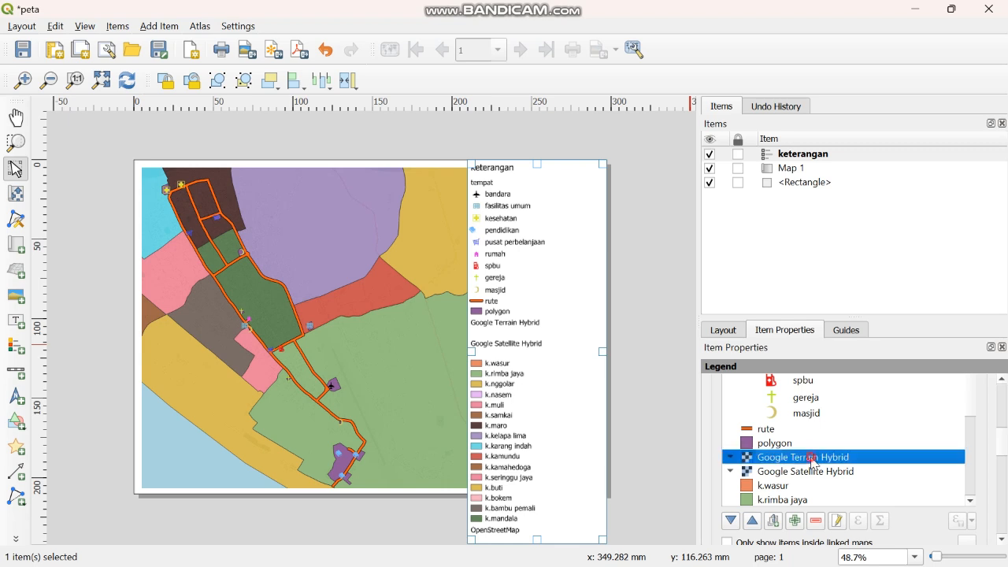
left_click(816, 521)
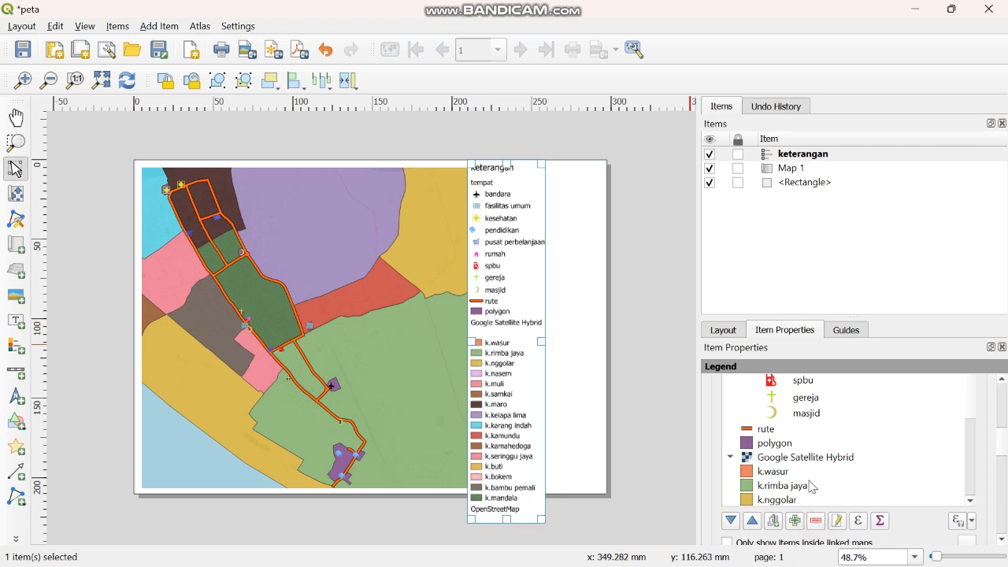
left_click(797, 463)
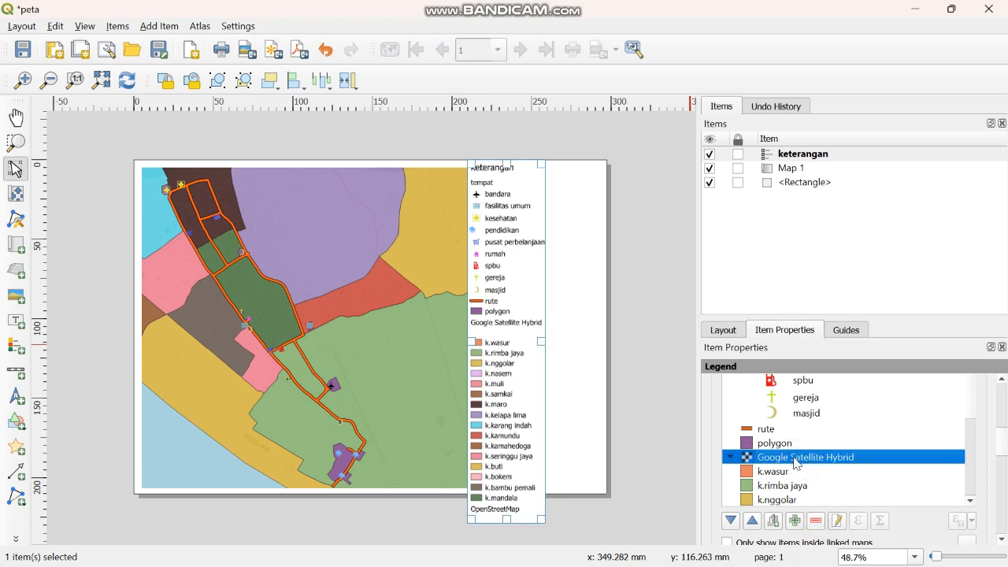
left_click(818, 522)
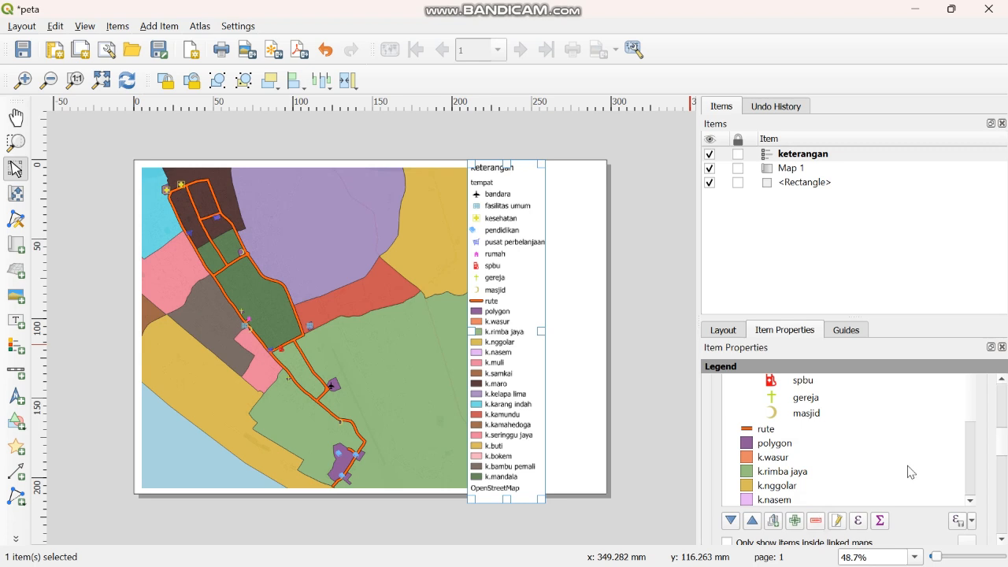
scroll(975, 450, "down", 5)
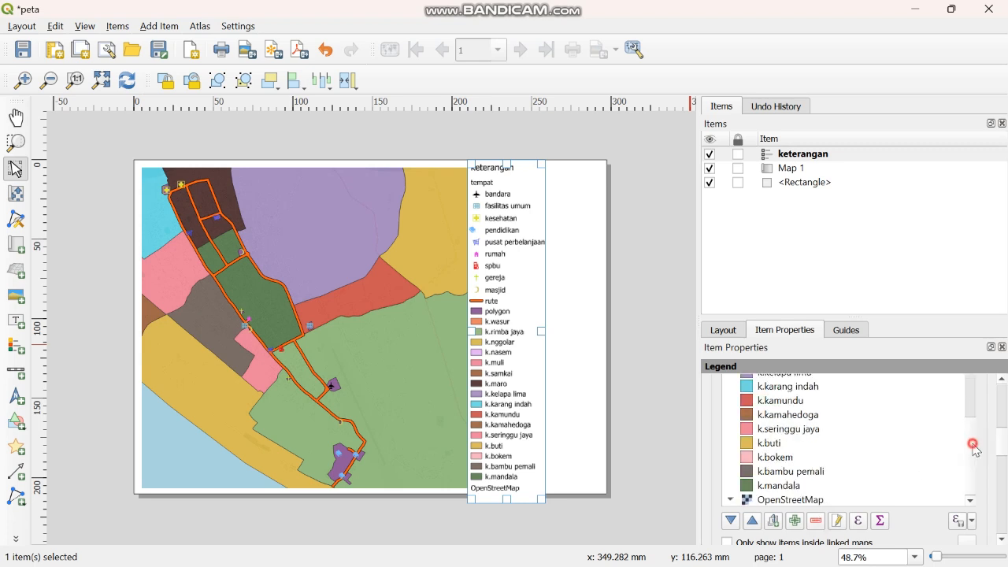
left_click(812, 503)
left_click(819, 521)
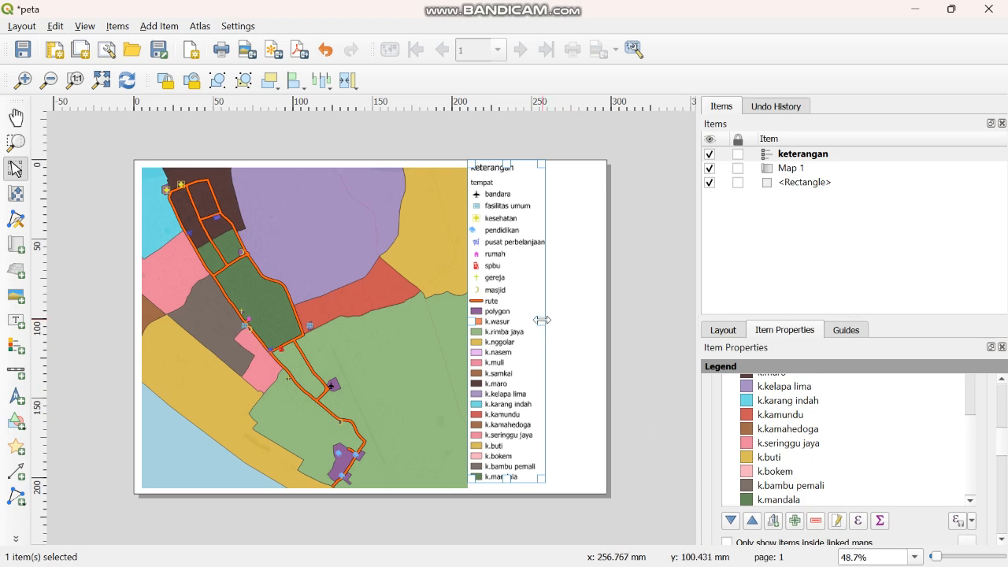
Widen the legend towards the page's right edge and move it slightly away from the map.
left_click_drag(541, 322, 582, 320)
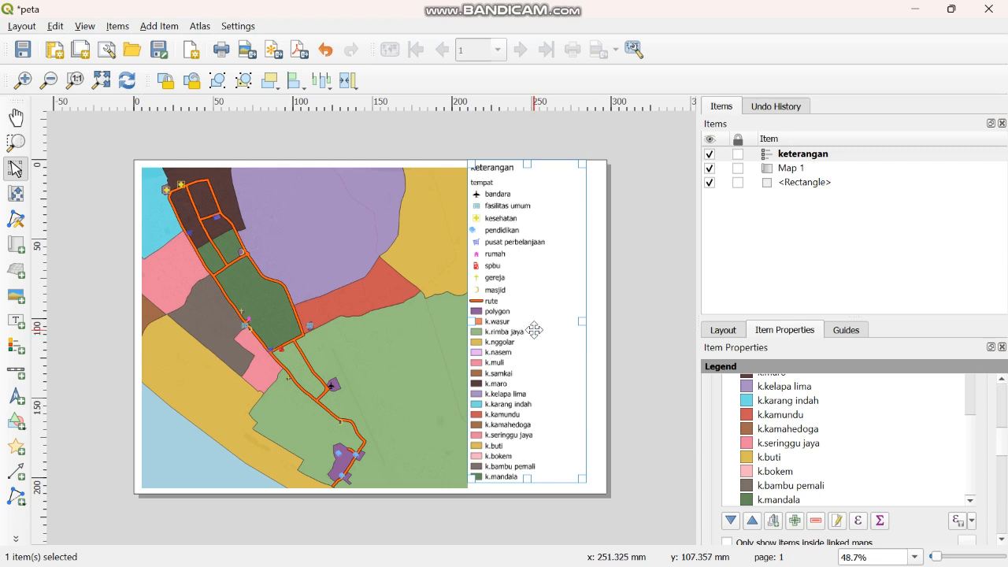
left_click_drag(533, 326, 541, 333)
left_click(656, 367)
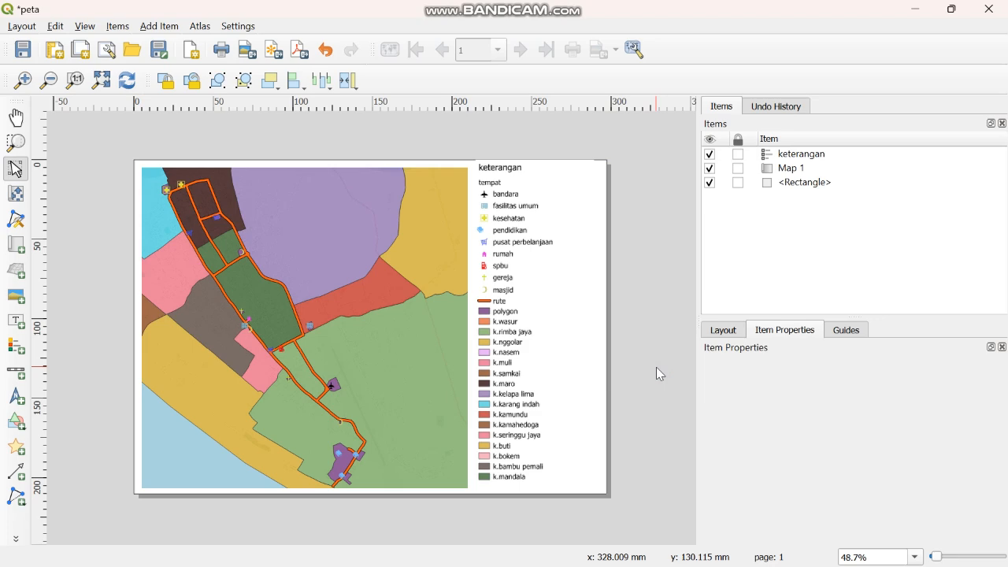
Save the project with the finished map and legend layout.
scroll(656, 367, "up", 2)
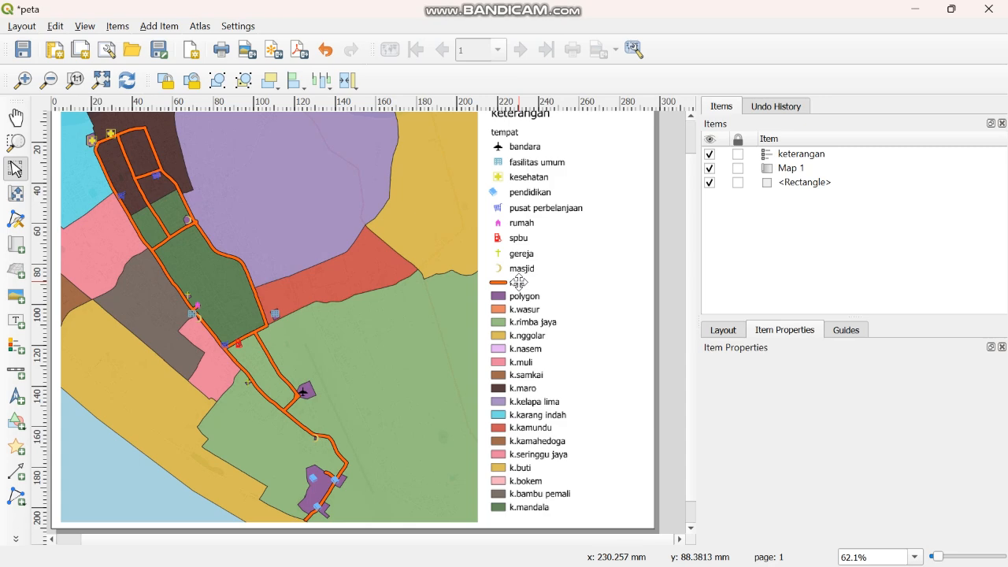
left_click(17, 28)
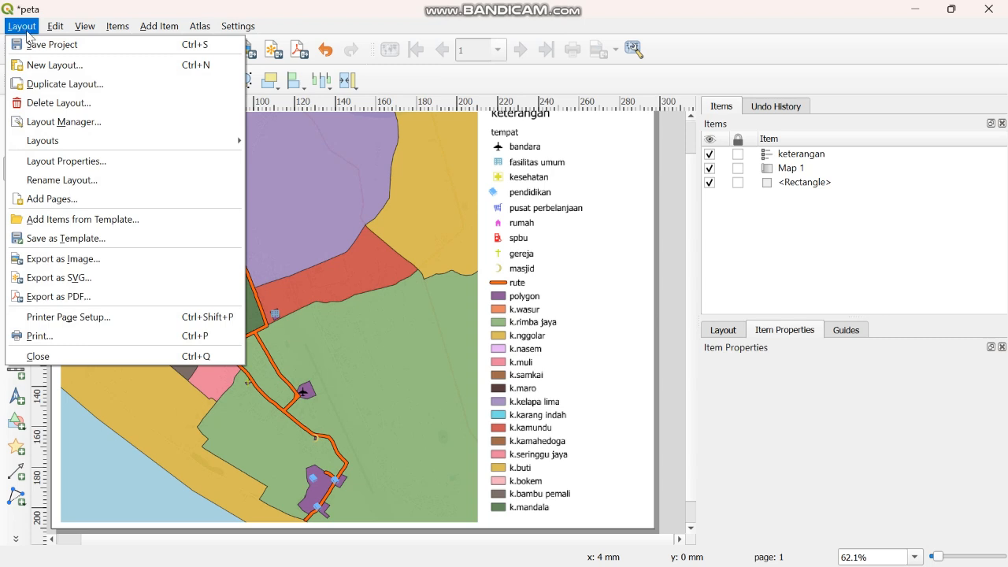
left_click(34, 48)
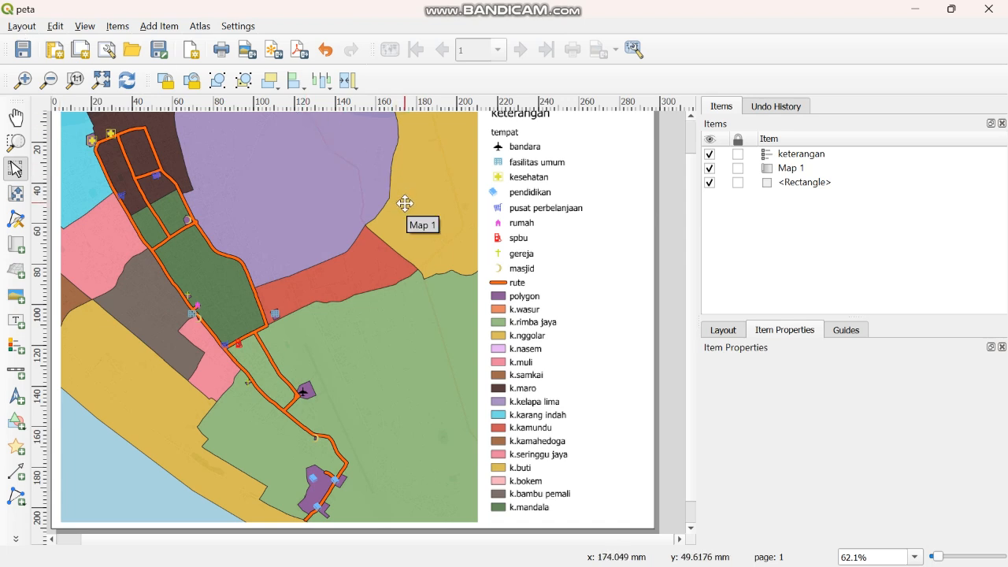
scroll(404, 203, "down", 1)
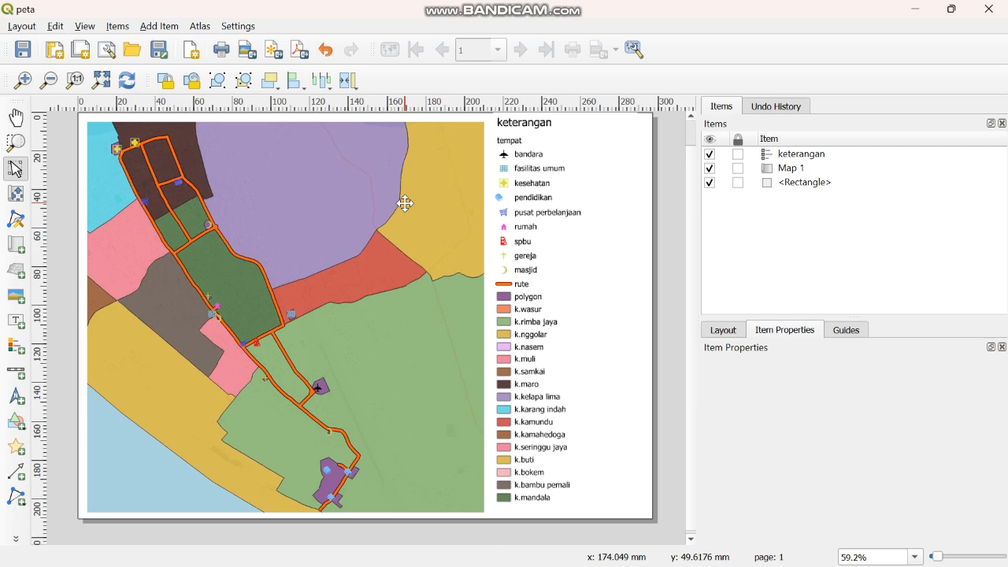